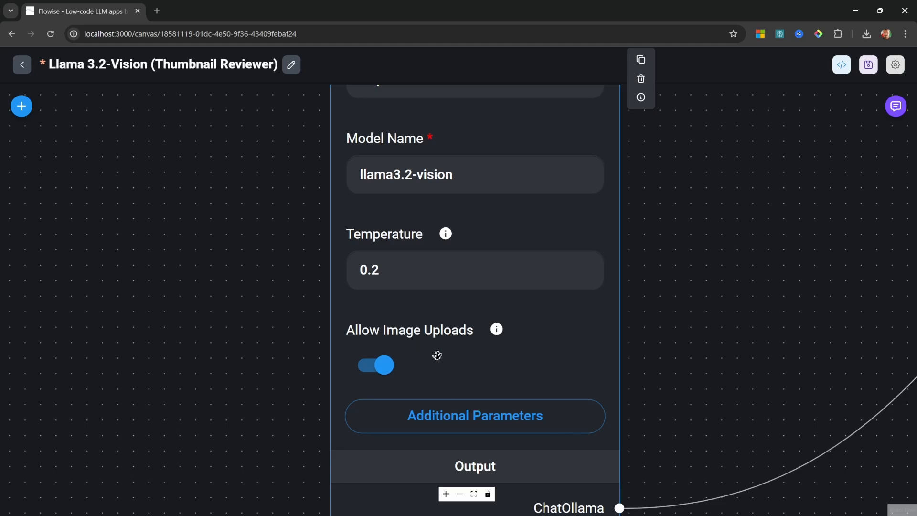
Toggle the Allow Image Uploads option off and on repeatedly in the llama3.2-vision chat model node.
click(381, 375)
click(382, 376)
click(382, 375)
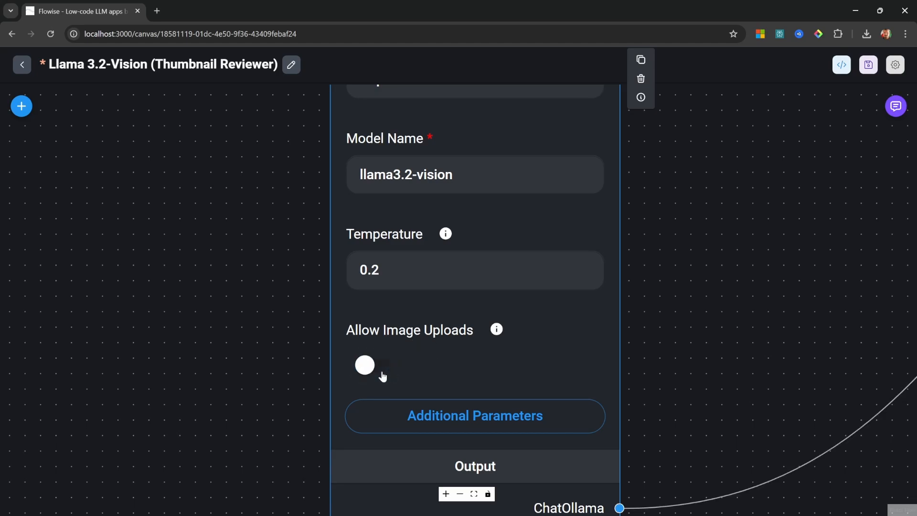
click(383, 376)
click(382, 375)
click(383, 376)
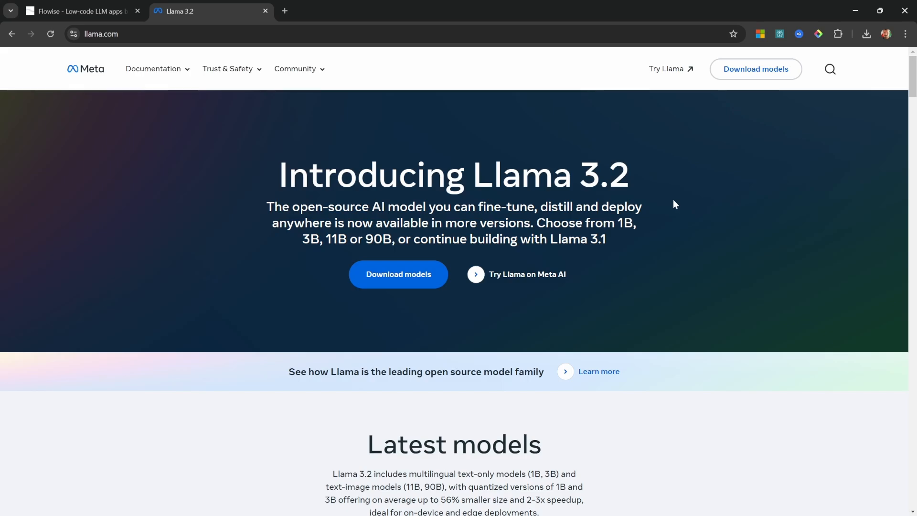
Examine the Multimodal 11B and 90B entry under Latest models on the Llama website, and close the page.
scroll(673, 201, down, 5)
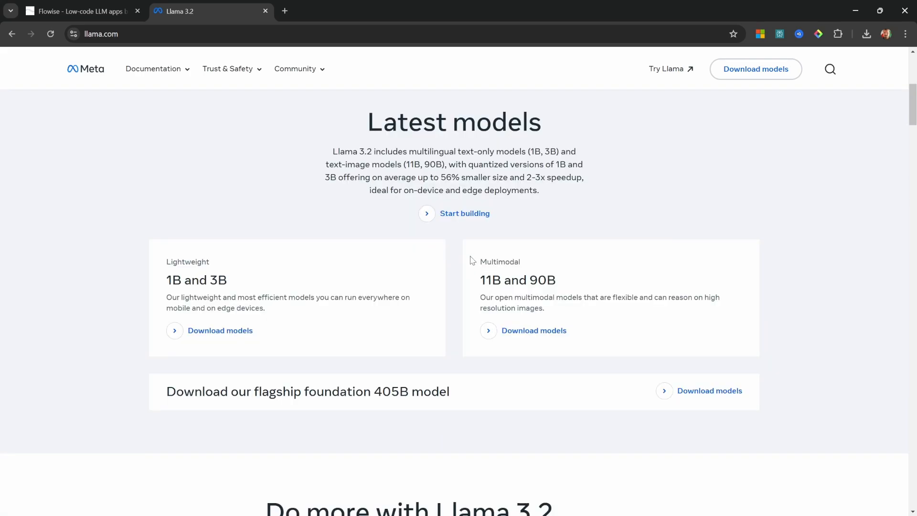
drag(474, 260, 556, 284)
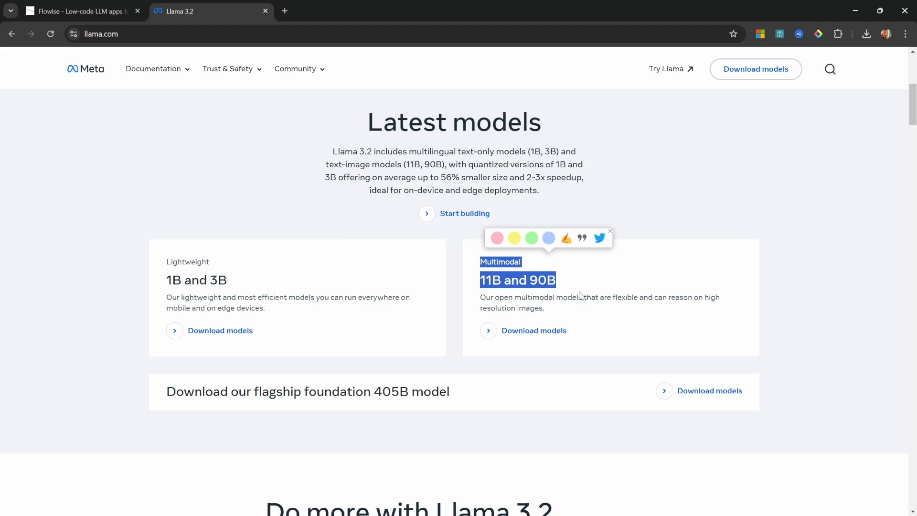
click(608, 295)
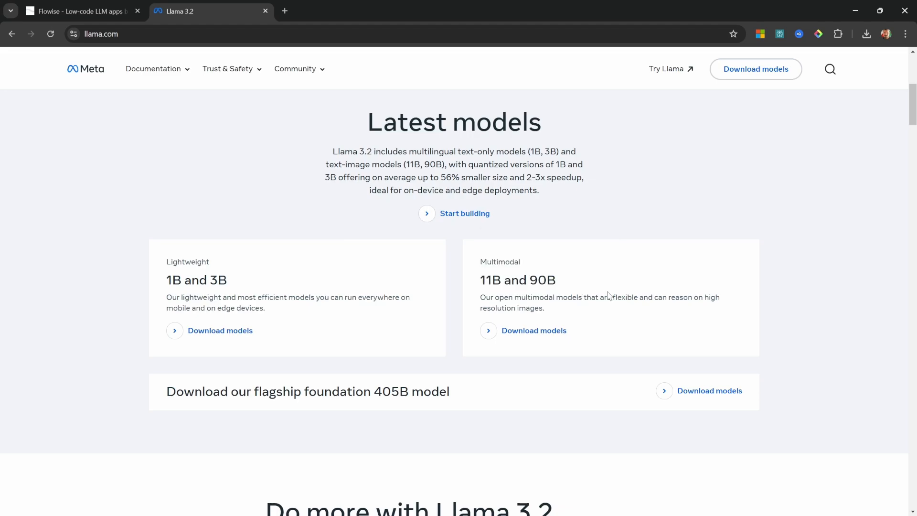
key(ctrl+w)
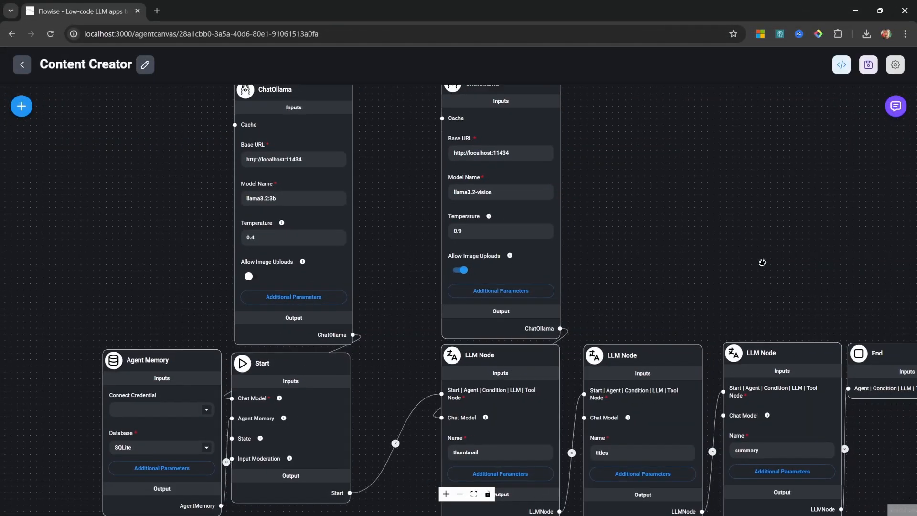
drag(762, 262, 604, 213)
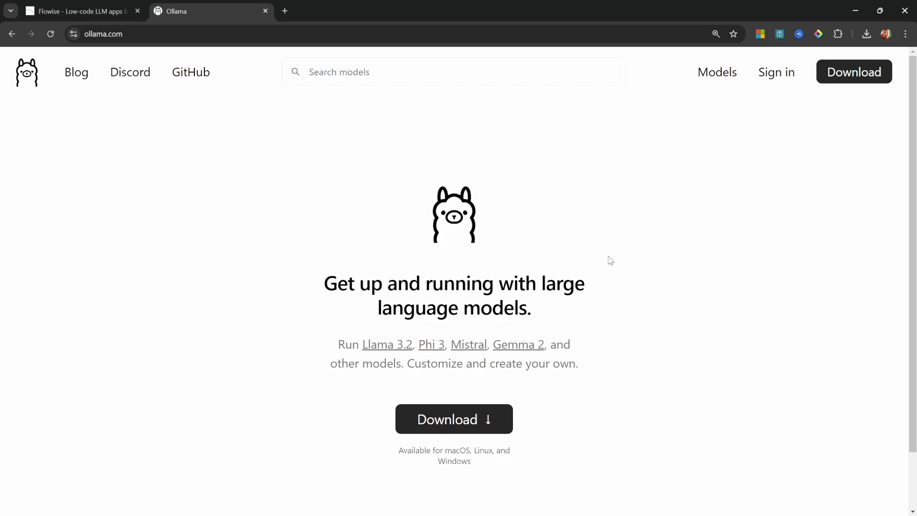
View the Ollama download page, and open the llama3.2-vision page from the model library.
click(473, 415)
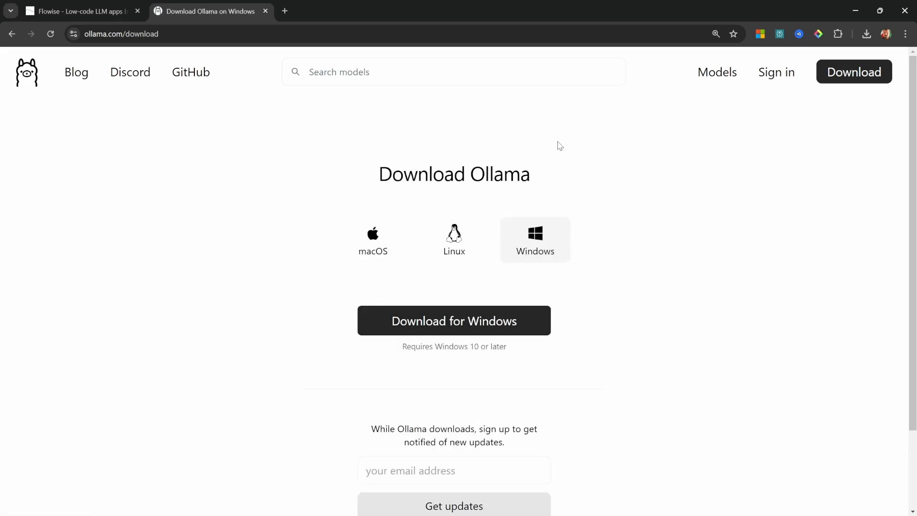
click(716, 73)
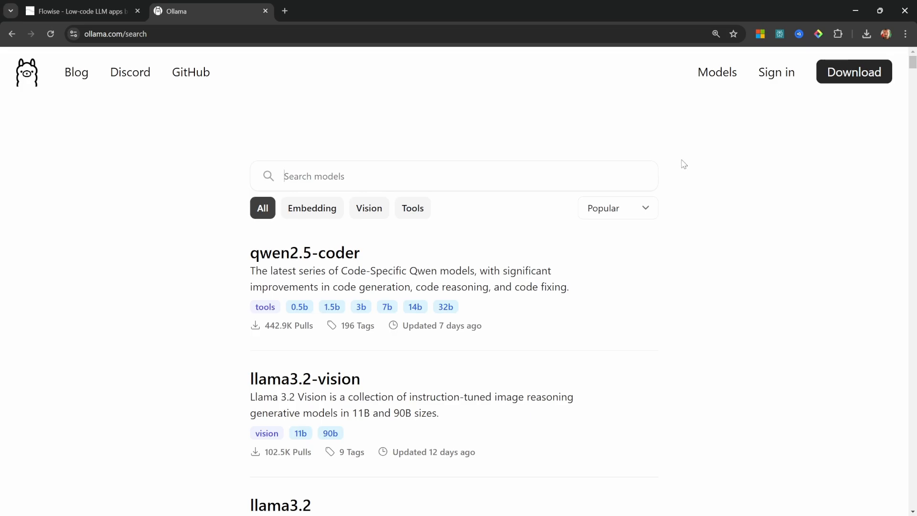
click(418, 173)
scroll(423, 243, down, 2)
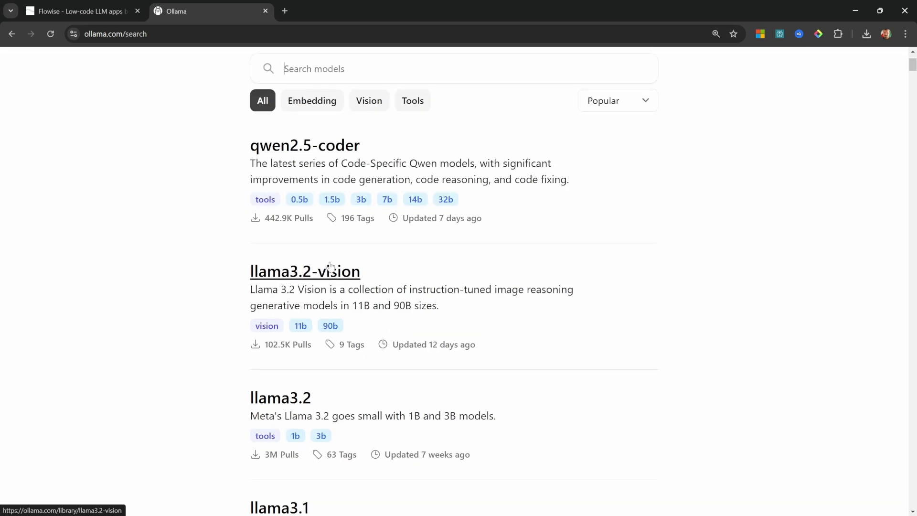
click(305, 278)
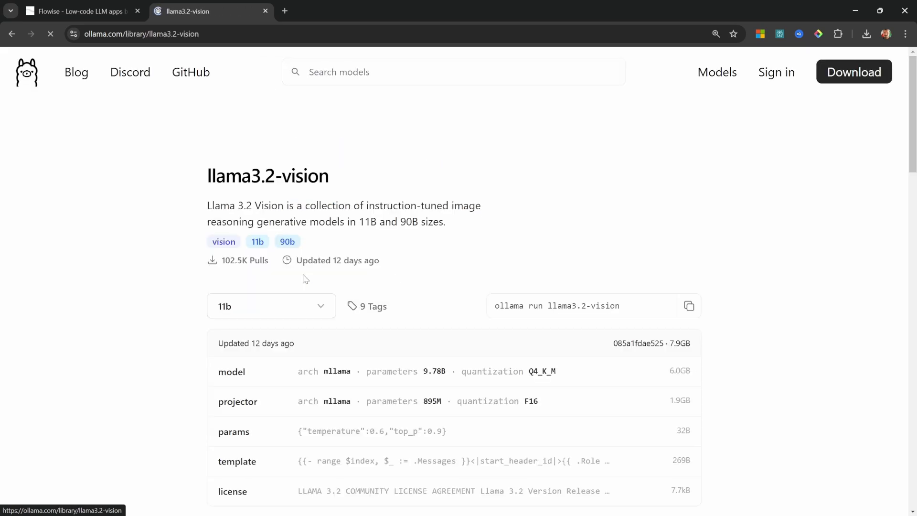
Check the llama3.2-vision size options, copy the 11b run command, and run "ollama run llama3.2-vision" in Command Prompt.
click(310, 309)
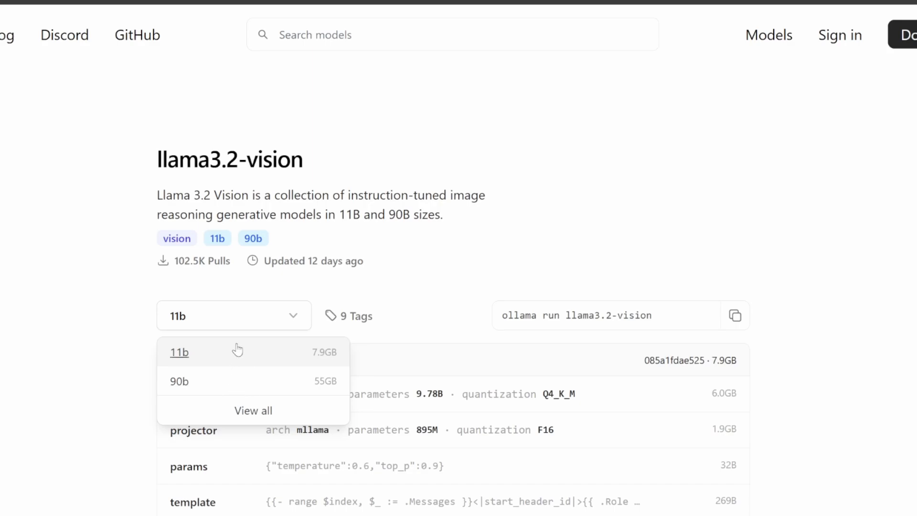
click(443, 265)
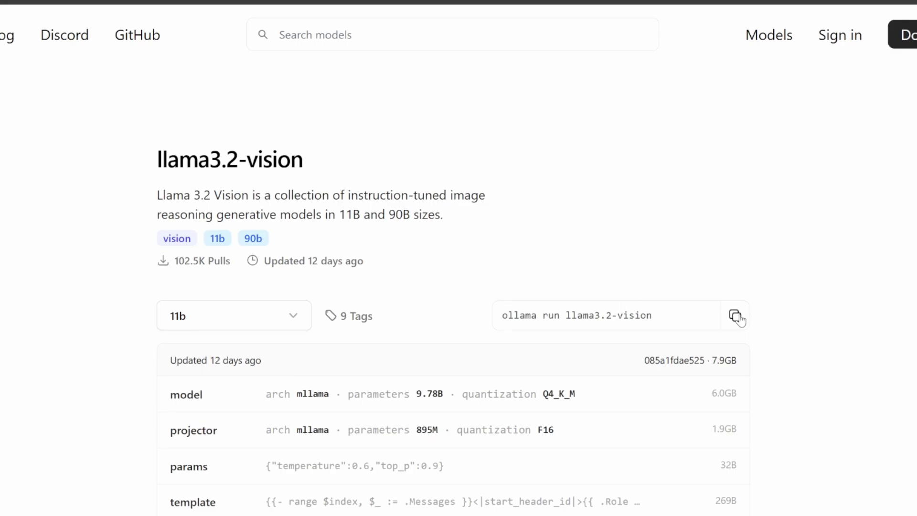
click(726, 325)
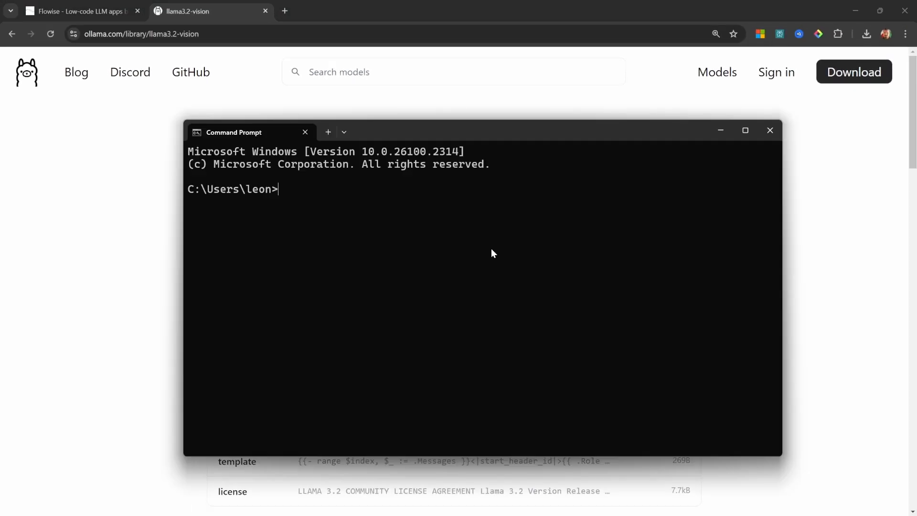
key(ctrl+v)
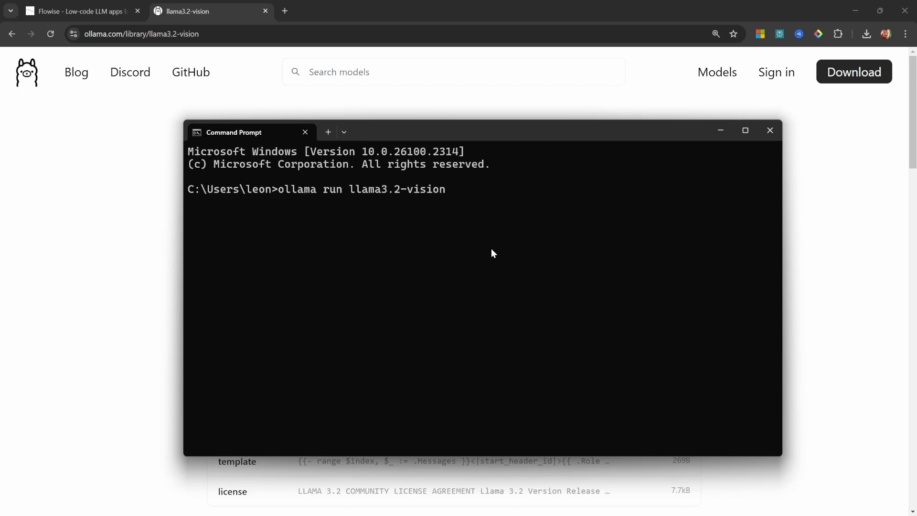
key(Return)
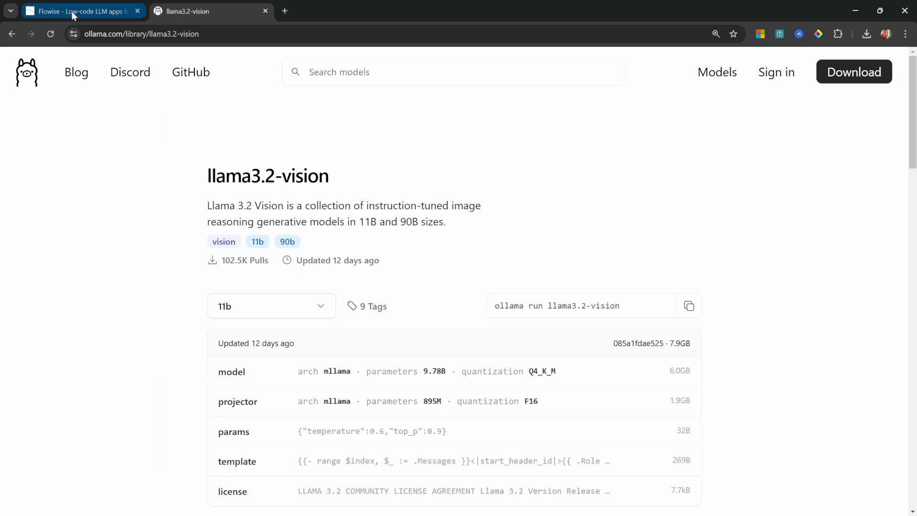
Switch to Flowise and create a new chatflow saved as "Invoice Demo".
click(72, 16)
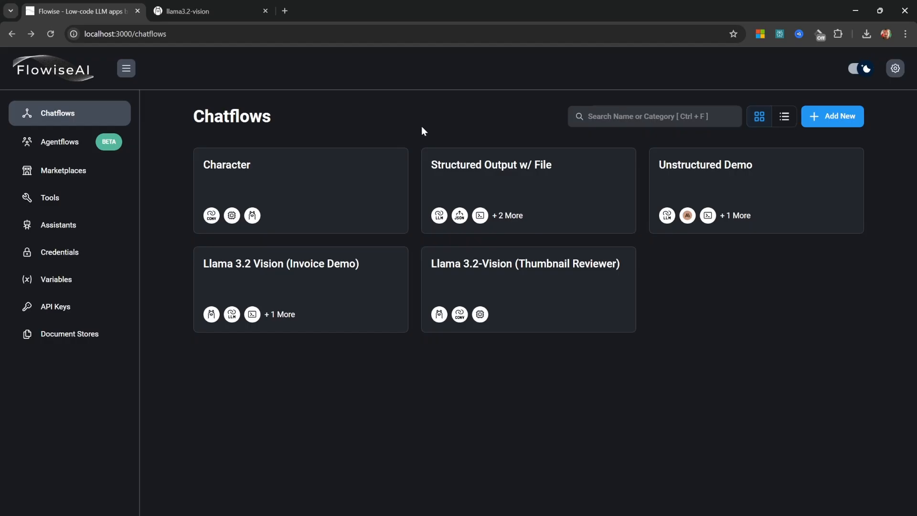
click(841, 120)
click(856, 68)
text(Invoice Demo)
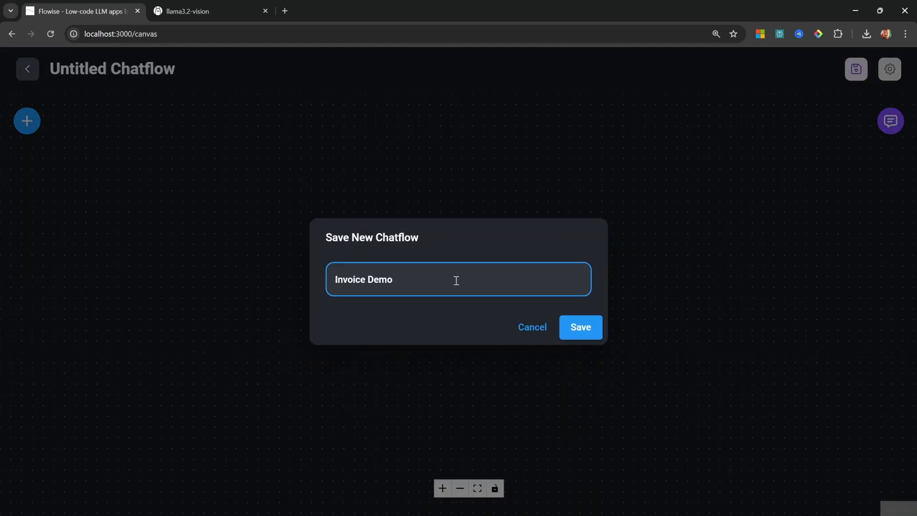
click(580, 327)
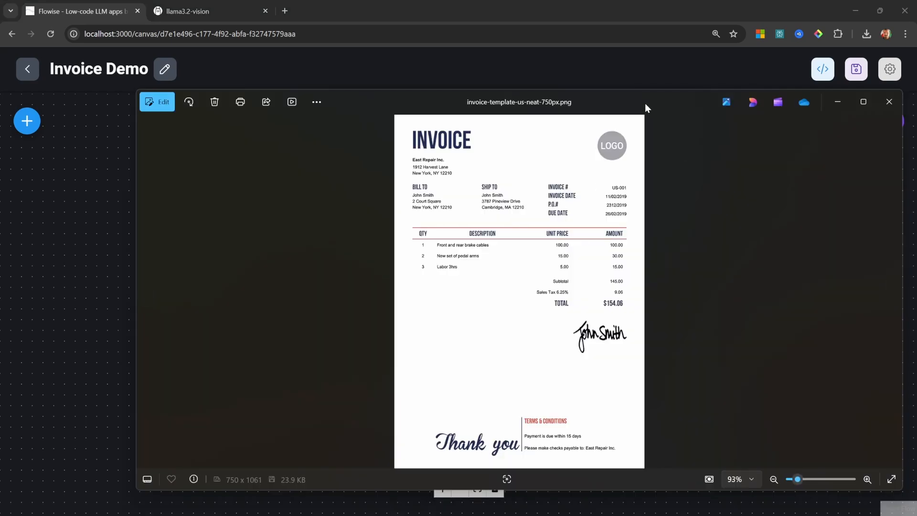
Enlarge the invoice-template-us-neat-750px.png image and examine its header details, line items and totals.
double_click(645, 102)
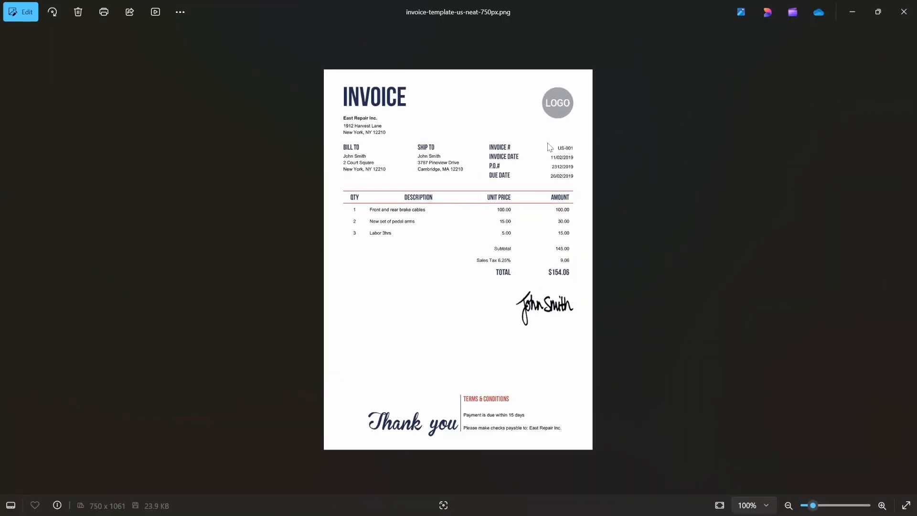
scroll(481, 407, up, 3)
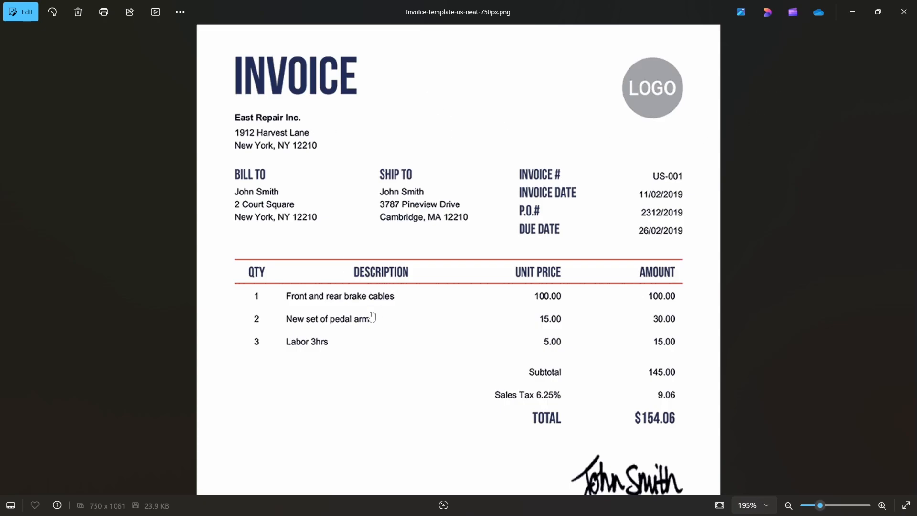
scroll(517, 333, down, 2)
scroll(642, 291, up, 2)
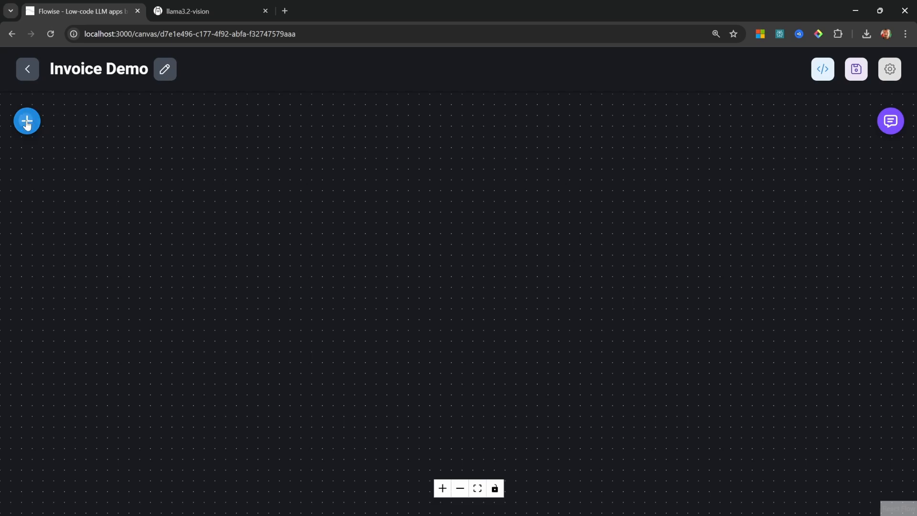
Add an LLM Chain node from the LangChain chains to the empty canvas.
click(27, 122)
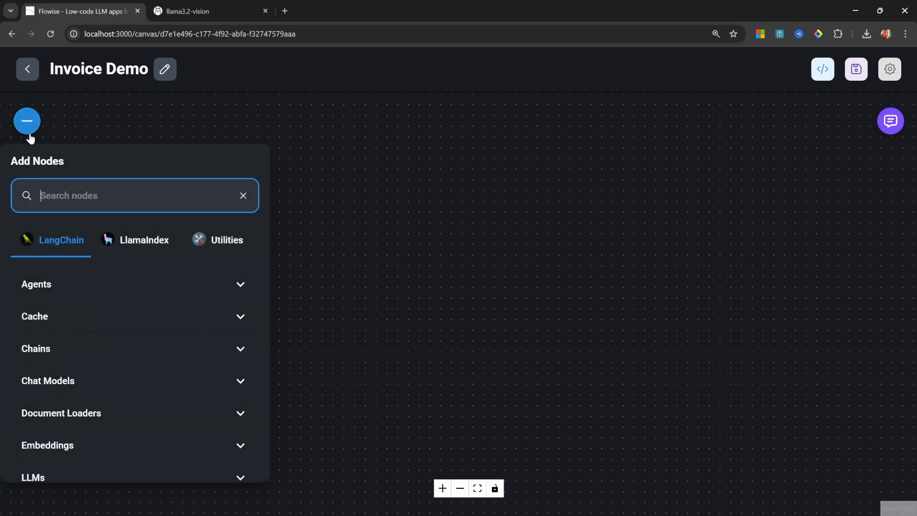
click(238, 349)
scroll(164, 420, down, 6)
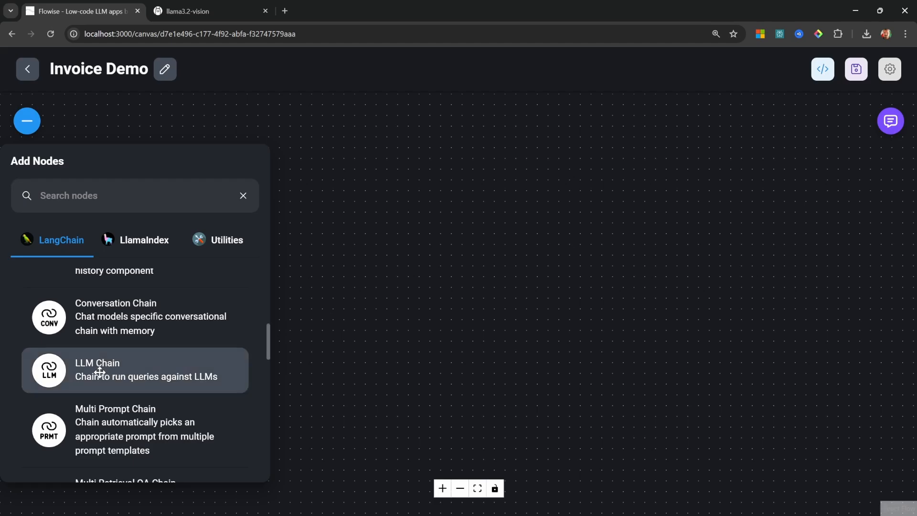
drag(96, 371, 561, 334)
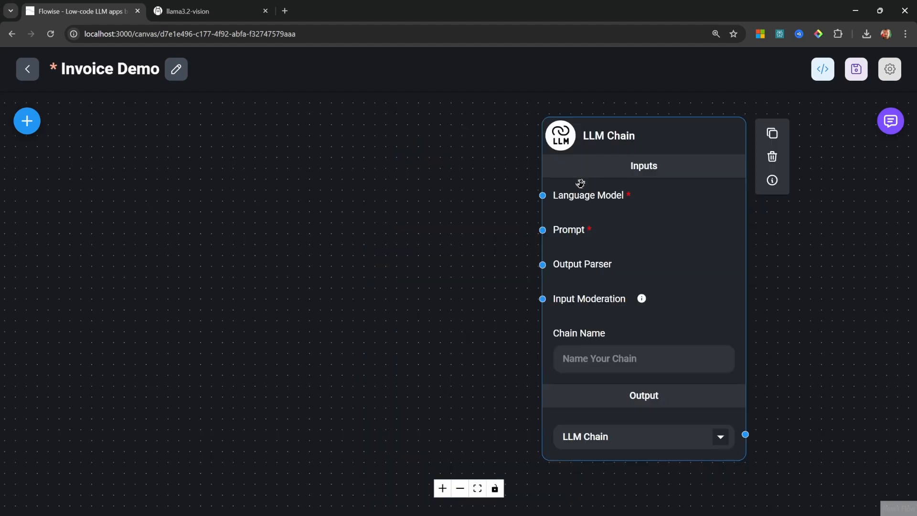
Add a ChatOllama node beside the LLM Chain and connect its output to the chain's Language Model input.
click(20, 125)
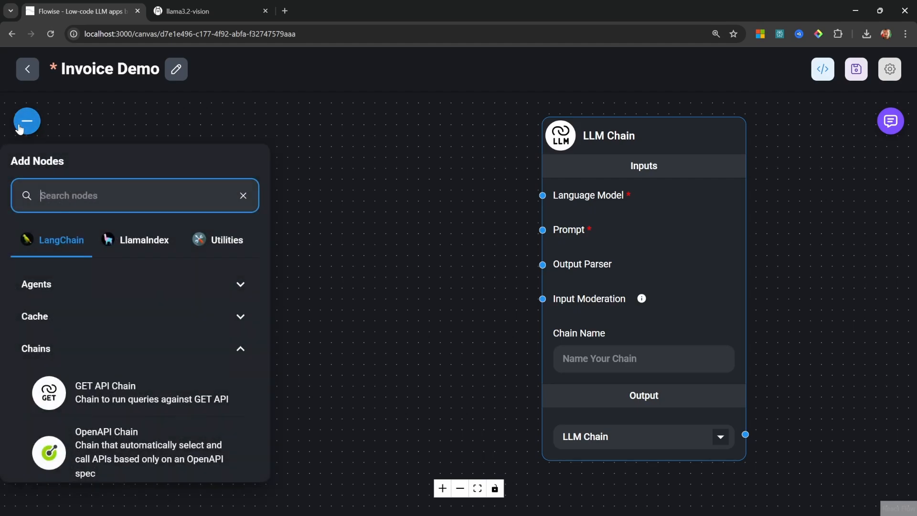
click(158, 348)
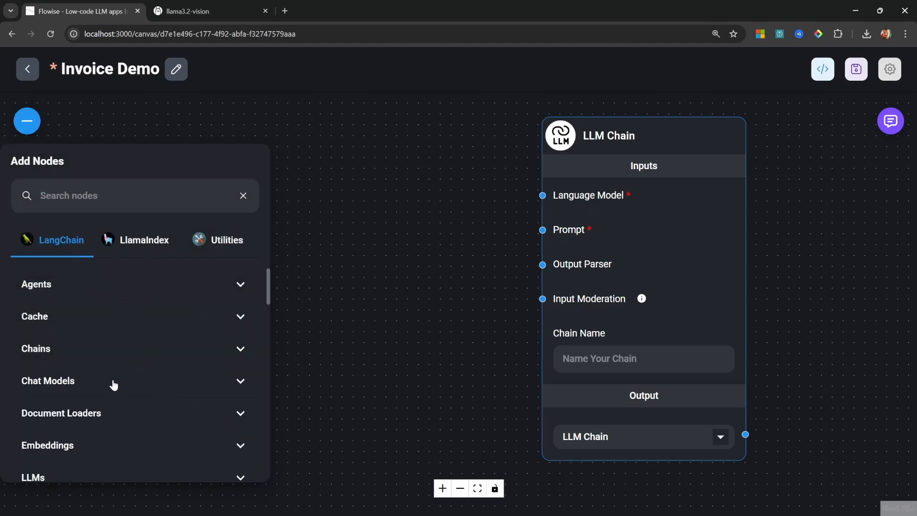
click(113, 384)
scroll(135, 344, down, 6)
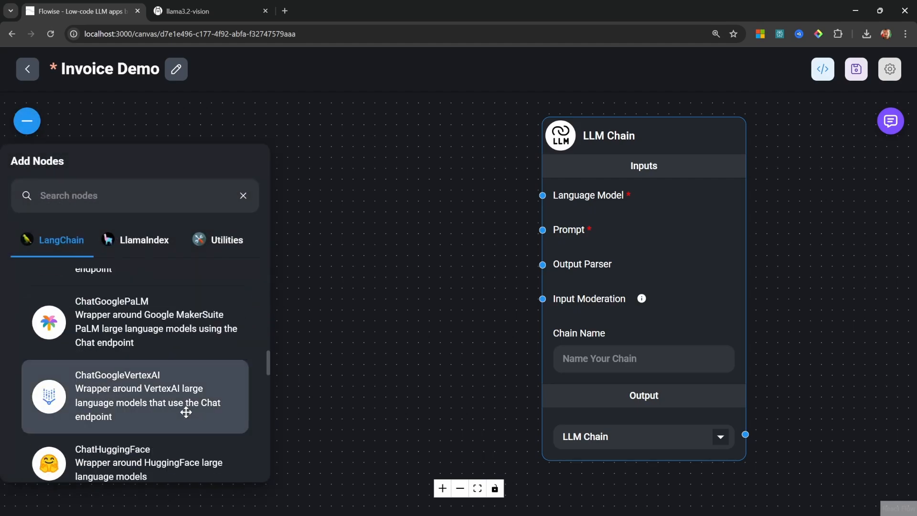
scroll(185, 412, down, 6)
drag(96, 311, 409, 124)
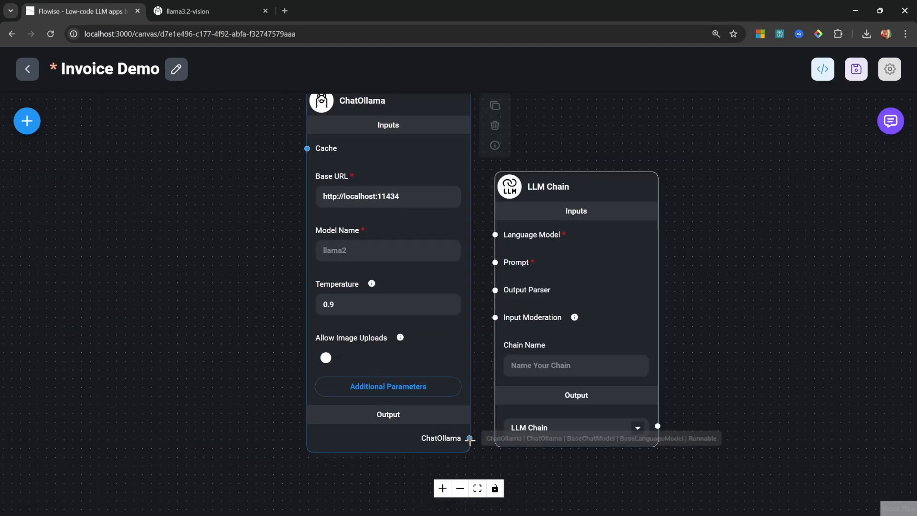
drag(470, 438, 495, 231)
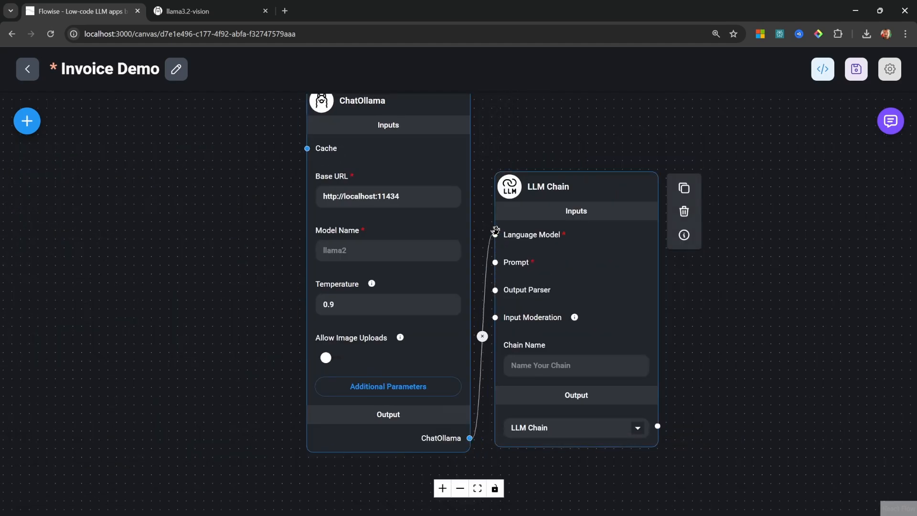
Set the ChatOllama model name to llama3.2-vision, check it against the Ollama model page, and close that page.
scroll(246, 247, up, 3)
click(391, 249)
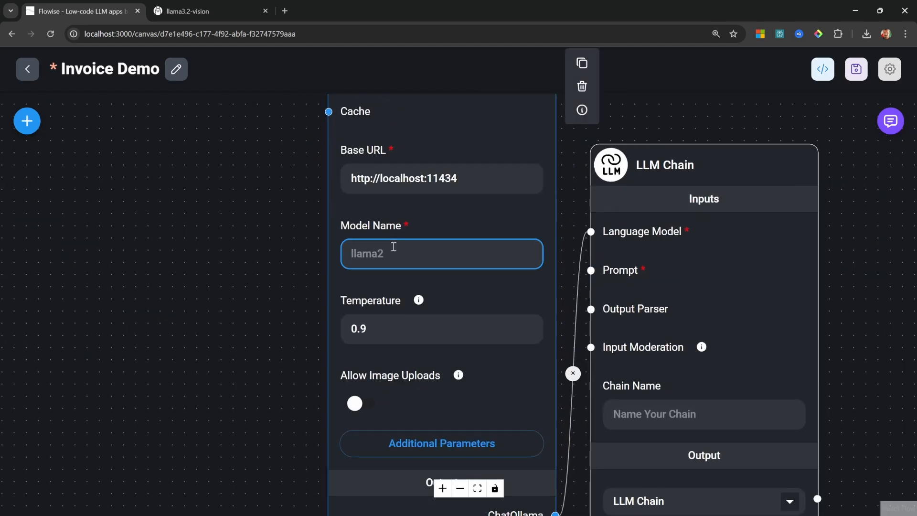
text(llama3.2-vision)
key(ctrl+Tab)
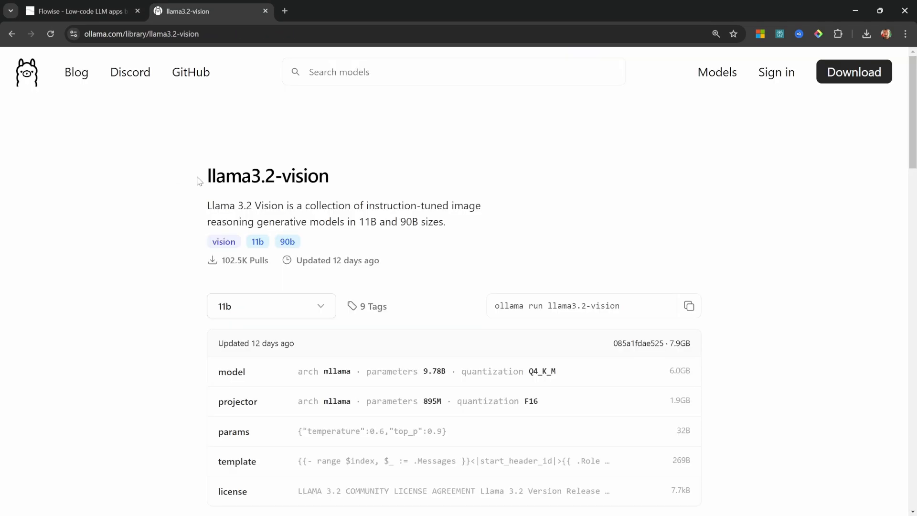
mouse_move(200, 180)
mouse_down()
mouse_move(328, 179)
mouse_move(338, 188)
mouse_up()
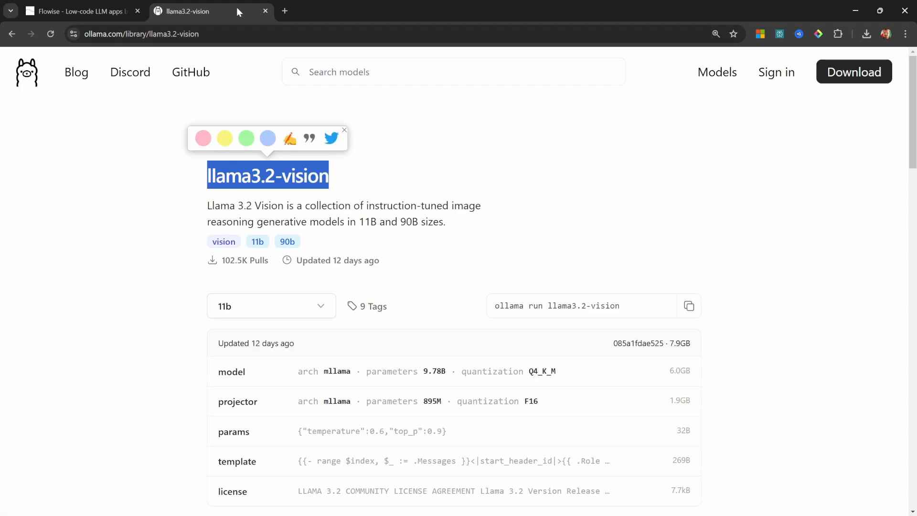
click(265, 11)
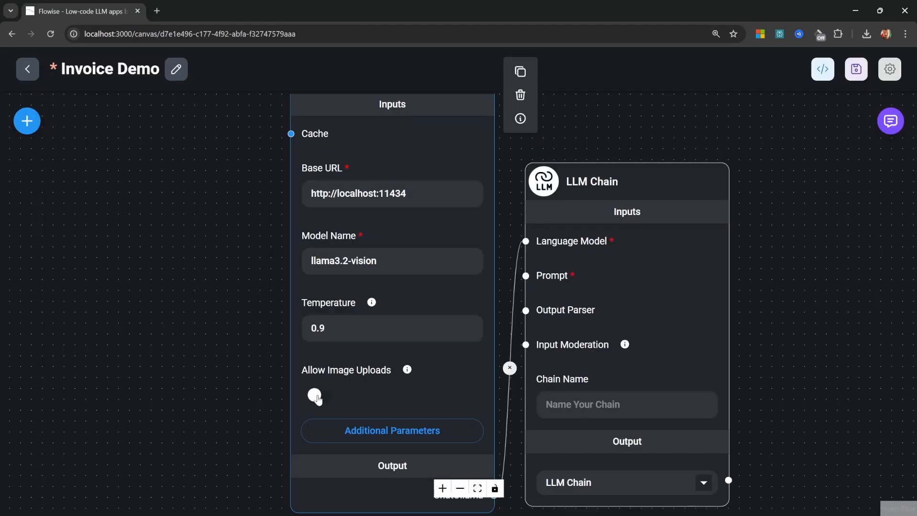
Enable Allow Image Uploads on the ChatOllama node and open the chat of the saved chatflow.
click(316, 396)
key(ctrl+s)
click(890, 123)
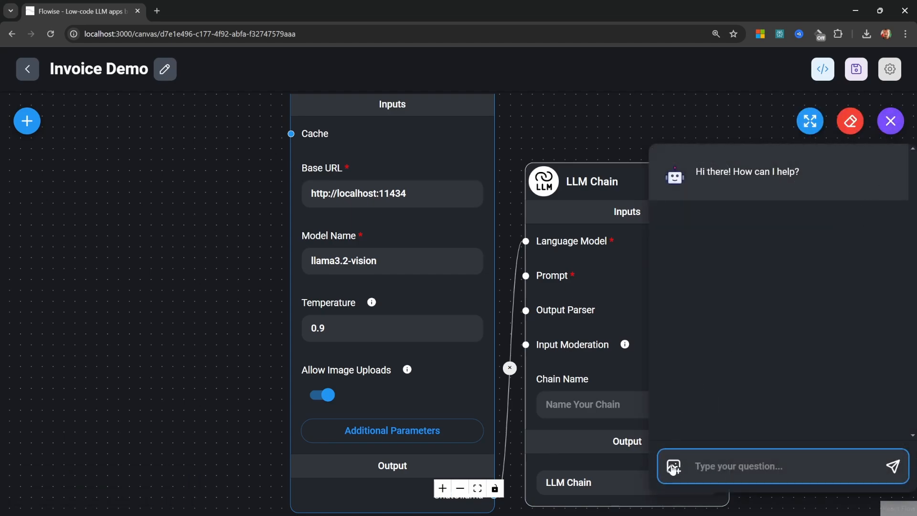
Close the chat, add a Prompt Template node, and connect its output to the LLM Chain's Prompt input.
click(895, 129)
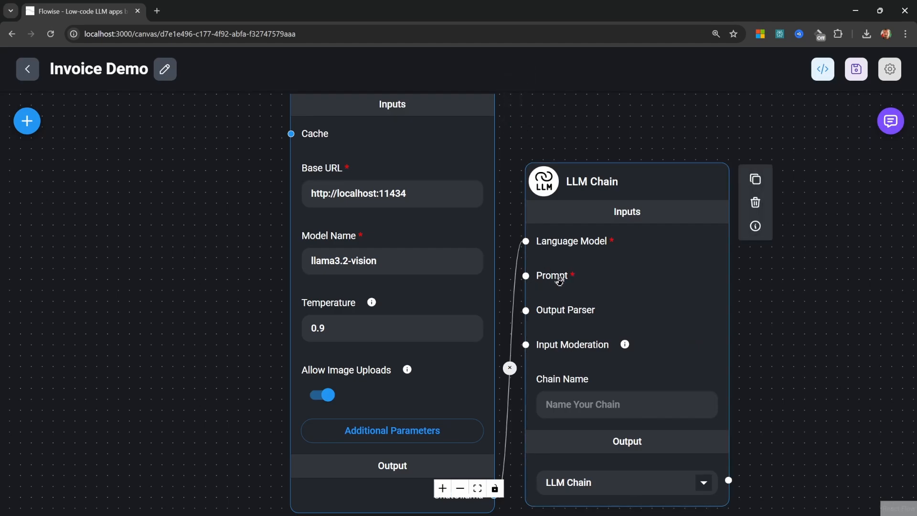
click(25, 119)
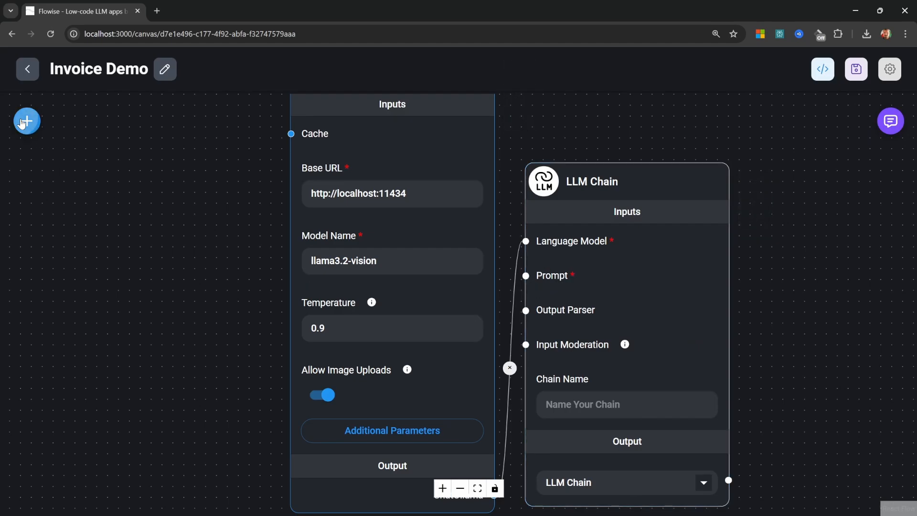
click(90, 382)
scroll(89, 389, down, 4)
click(88, 394)
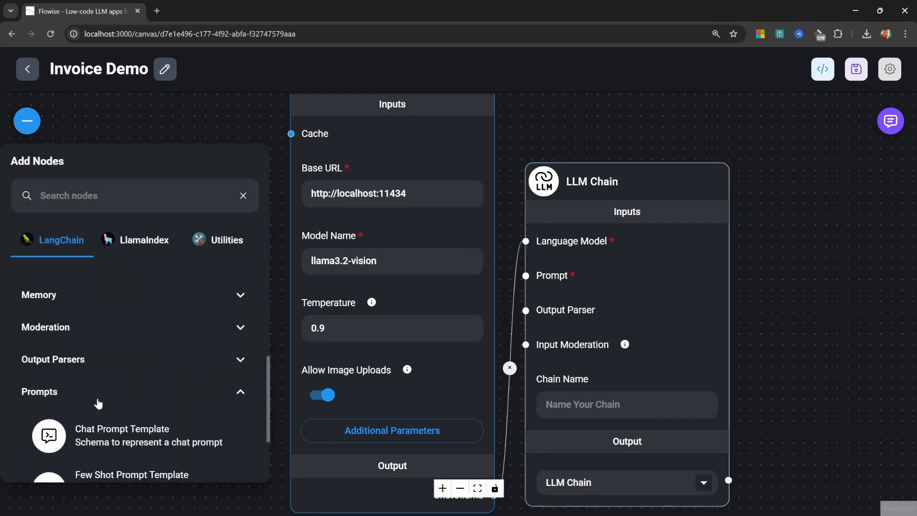
scroll(95, 401, down, 2)
drag(82, 441, 282, 372)
drag(324, 454, 562, 260)
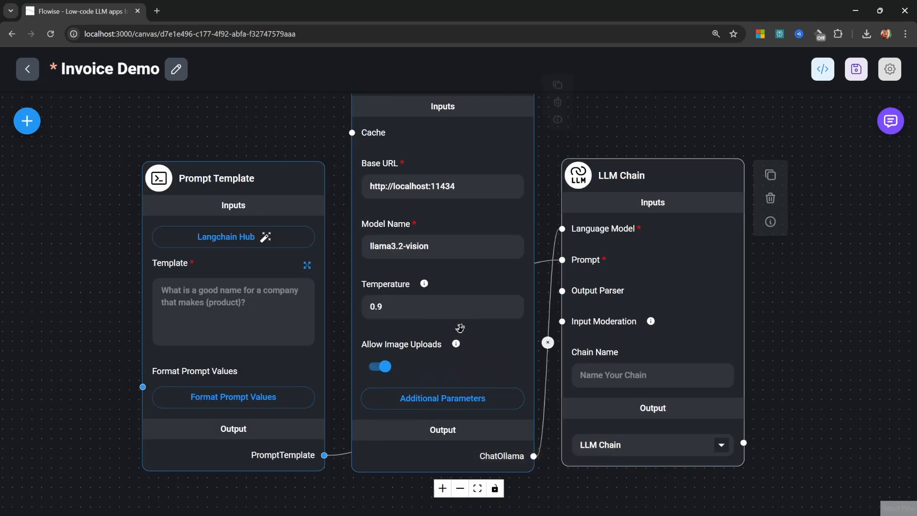
Set the Prompt Template's template text to {input} in the expanded editor and save it.
click(248, 286)
click(308, 264)
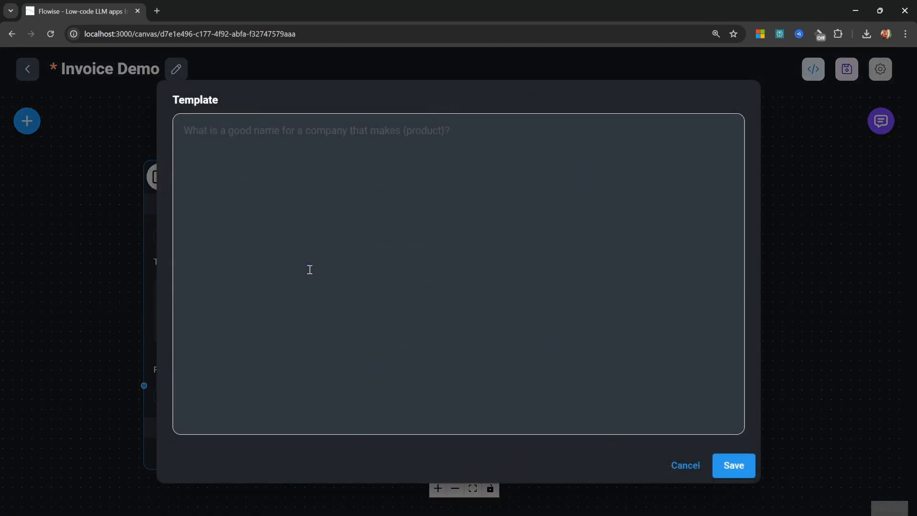
text({})
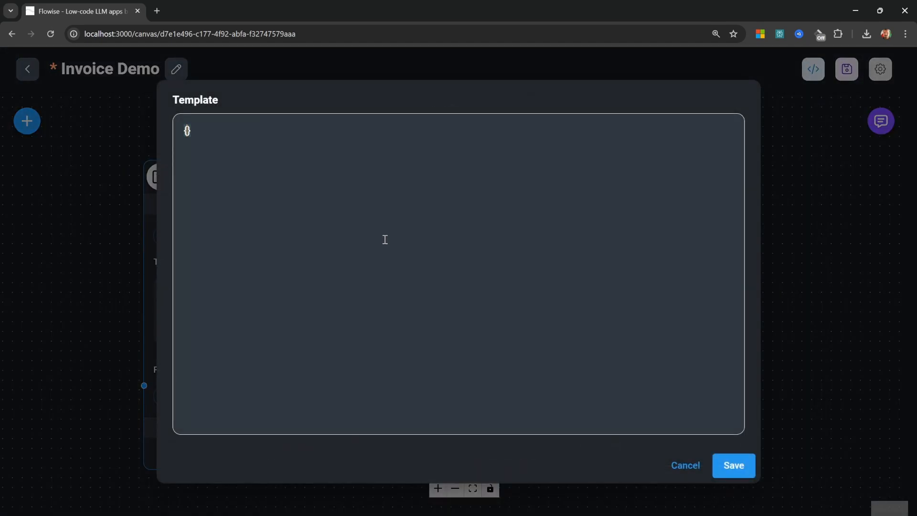
text(input)
click(738, 469)
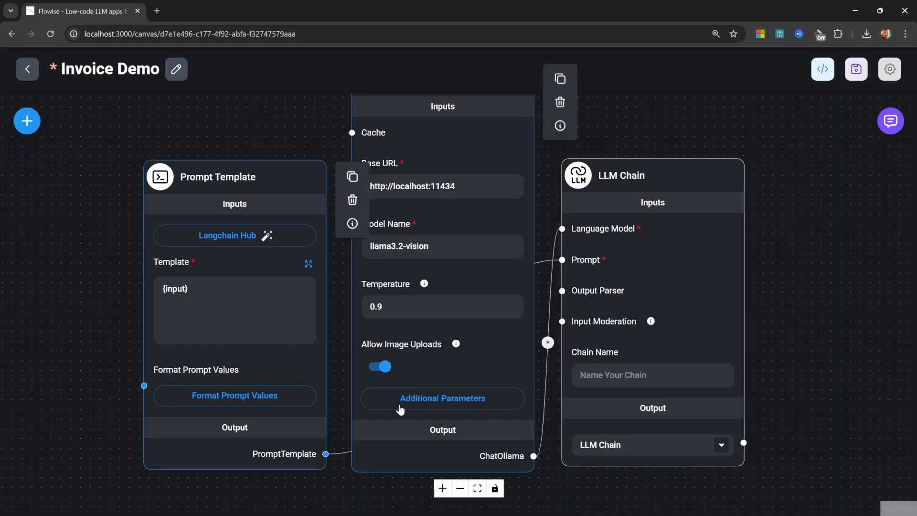
Map the input prompt value to the question variable in Format Prompt Values and save the chatflow.
click(250, 396)
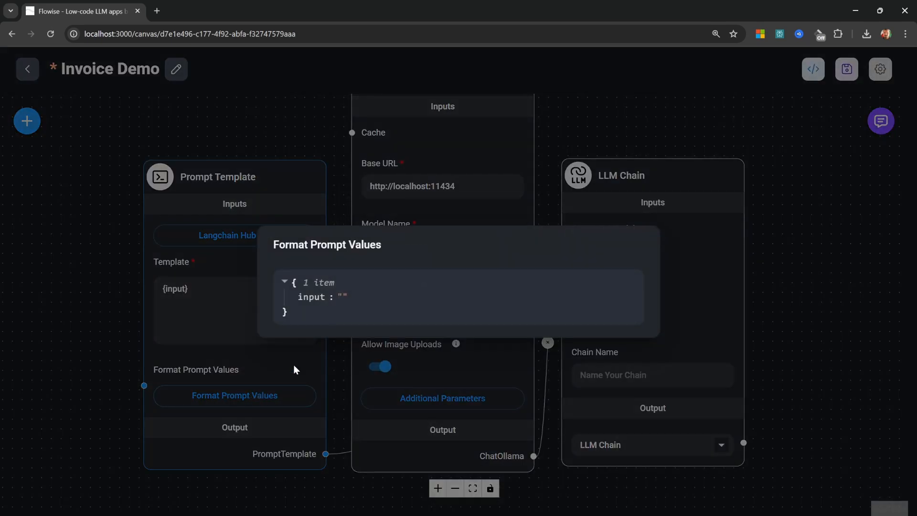
mouse_move(323, 293)
click(369, 296)
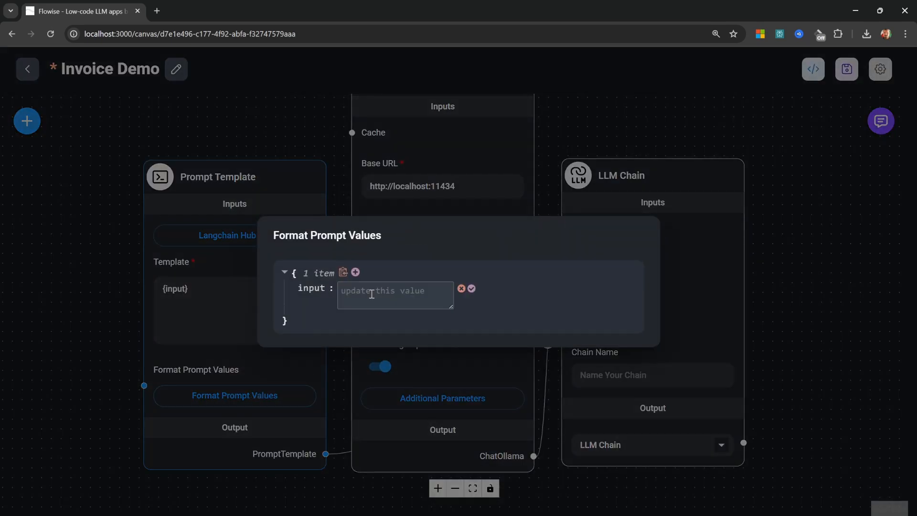
click(372, 293)
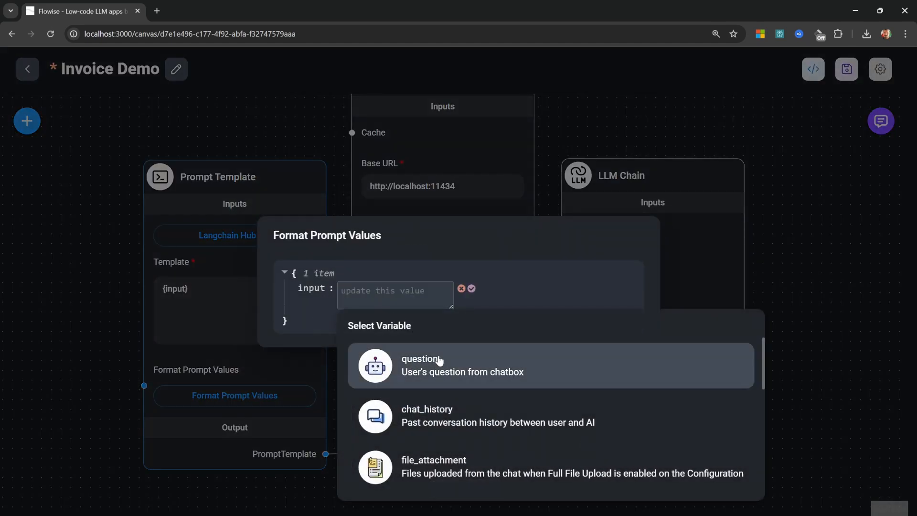
click(417, 370)
click(245, 138)
key(ctrl+s)
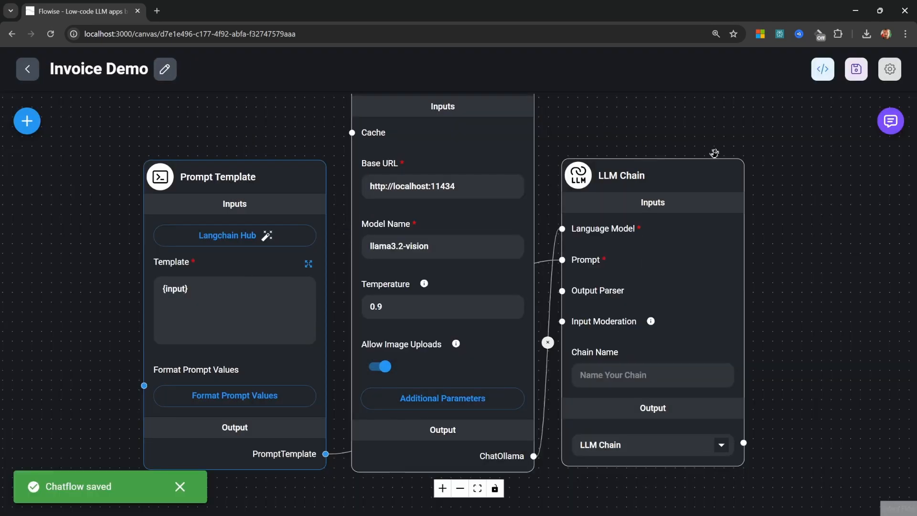
Open the chatflow's chat, send the message "Hello", and check the model's reply.
click(889, 120)
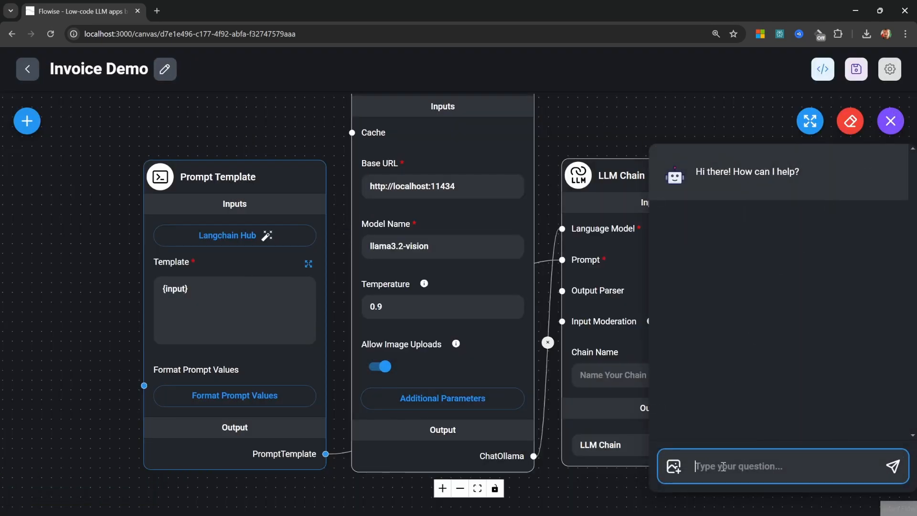
text(Hello)
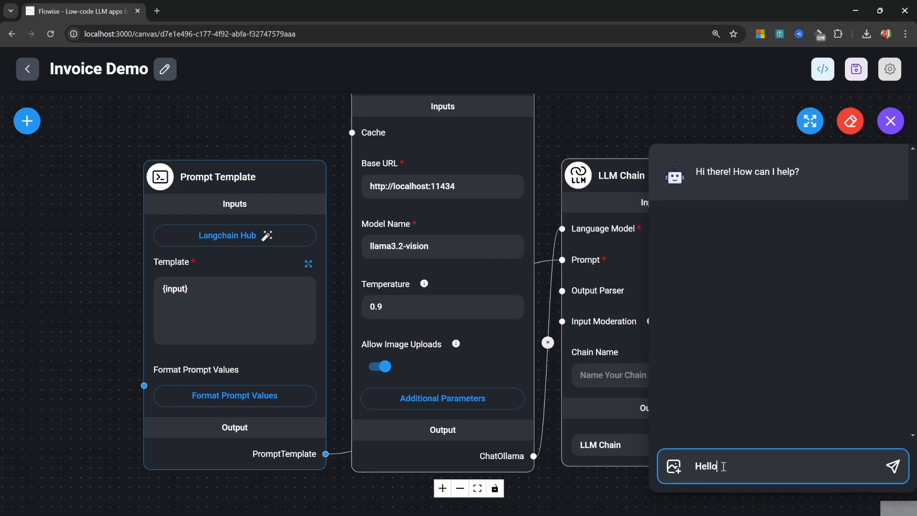
key(Return)
drag(859, 293, 692, 286)
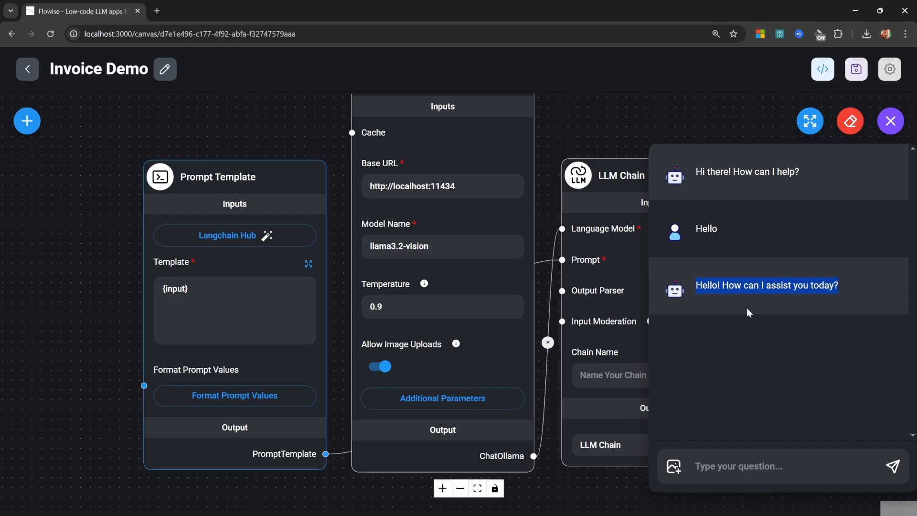
Upload the photo of the woman to the chat, ask "What is the woman doing?", and close the chat after the reply.
click(690, 463)
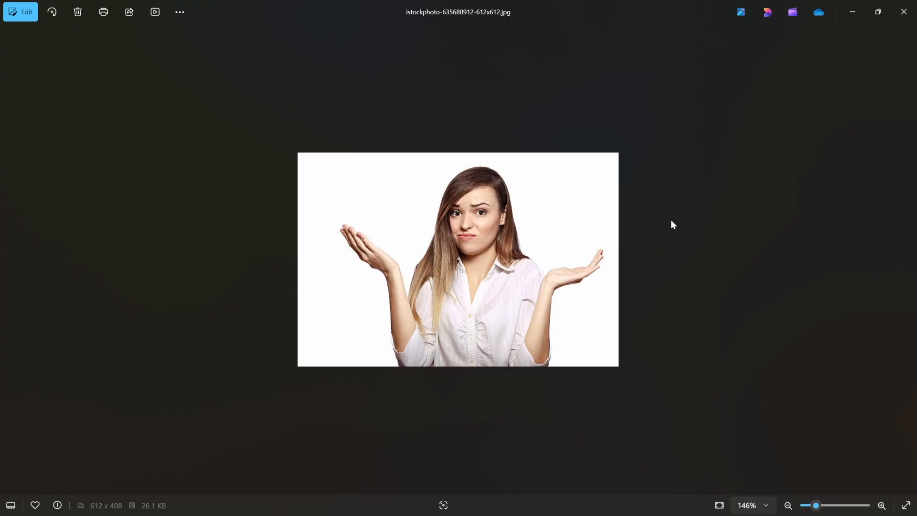
click(903, 12)
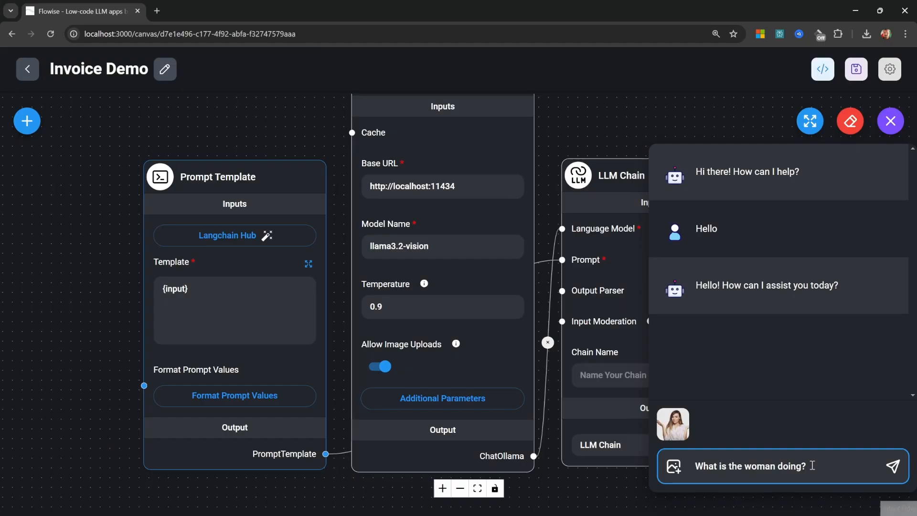
key(Return)
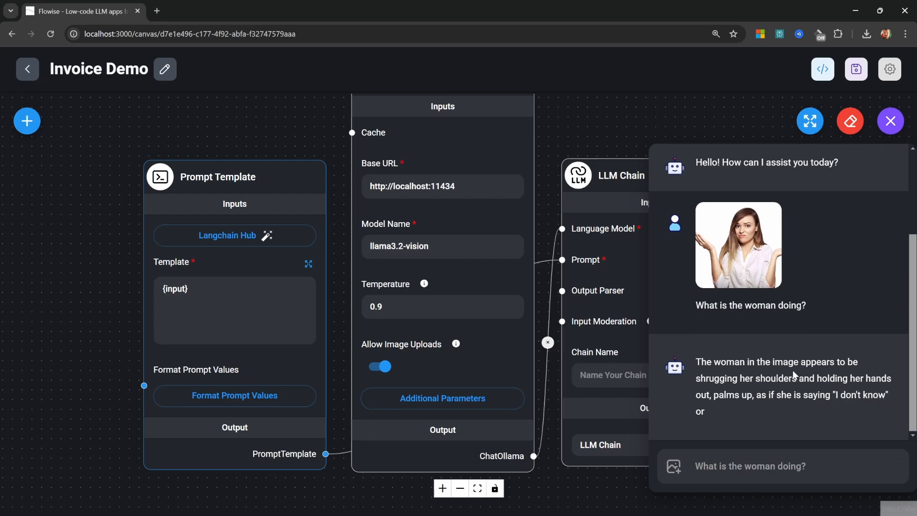
click(890, 121)
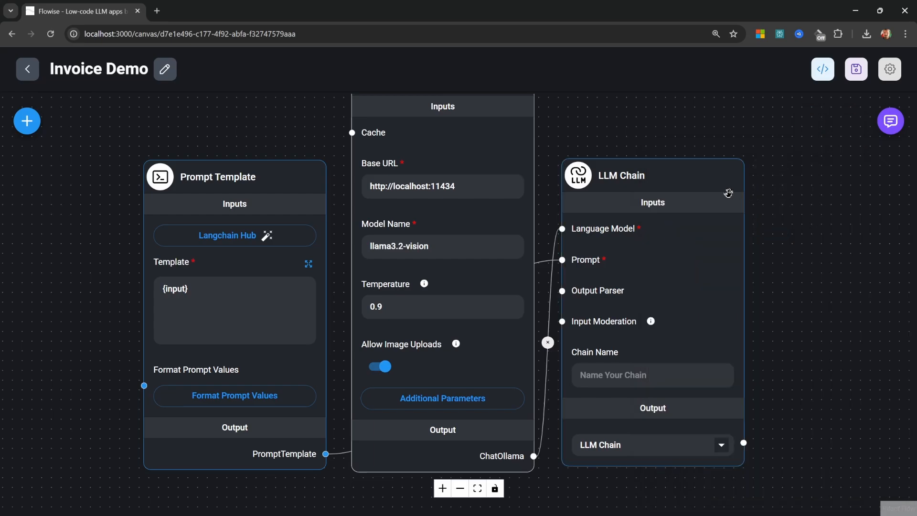
Add a Structured Output Parser node beside the Prompt Template and connect it to the LLM Chain's Output Parser input.
drag(589, 147, 643, 163)
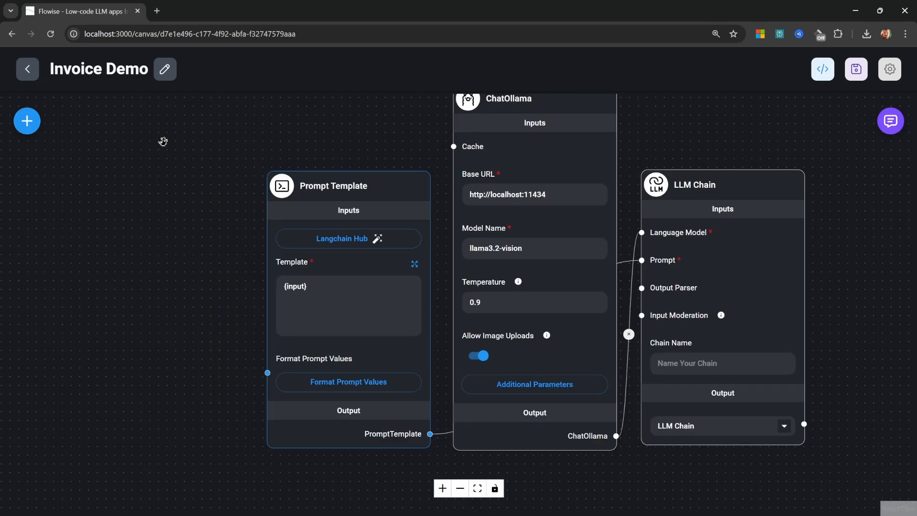
click(28, 122)
scroll(117, 378, down, 1)
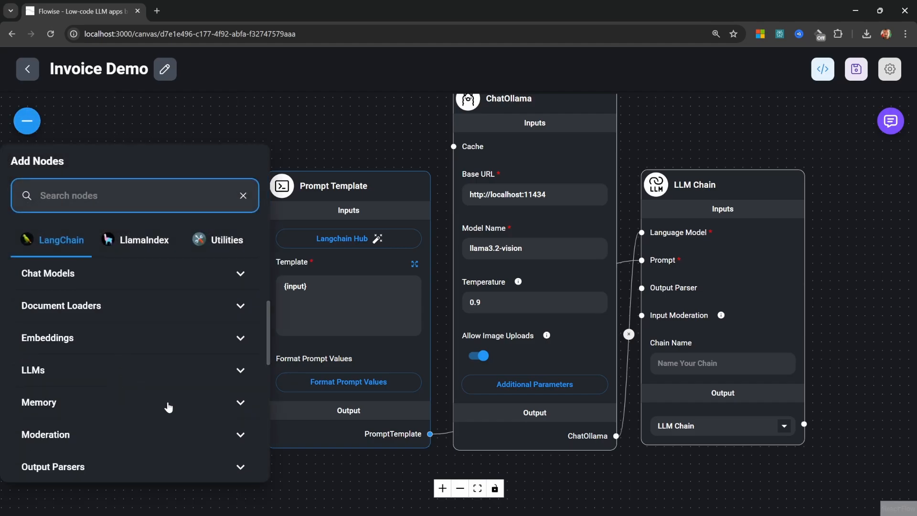
scroll(164, 405, down, 3)
click(98, 338)
click(99, 310)
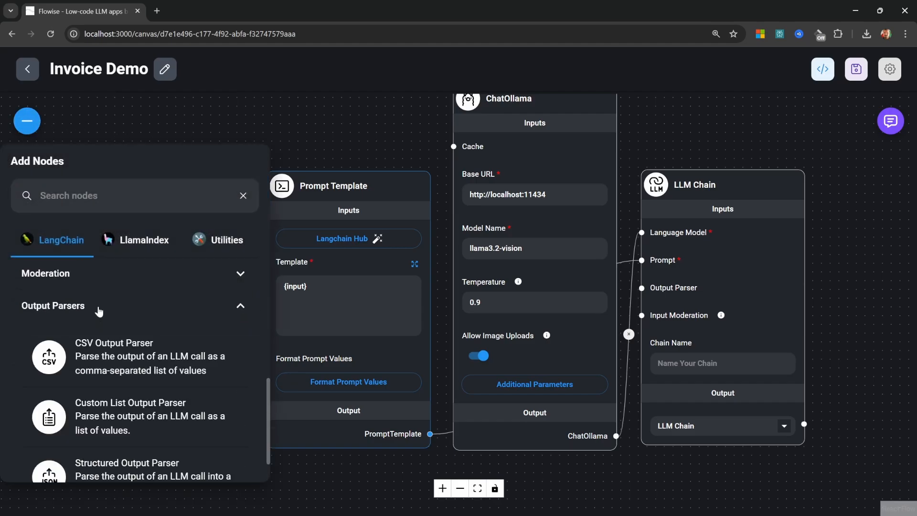
scroll(98, 358, down, 2)
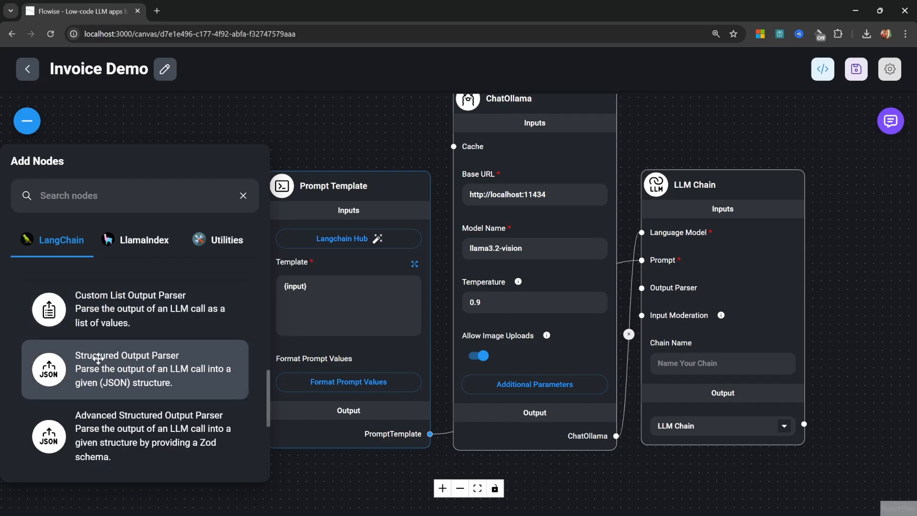
drag(98, 358, 180, 232)
mouse_move(247, 338)
mouse_down()
mouse_move(378, 366)
mouse_move(586, 391)
mouse_move(640, 316)
mouse_move(641, 288)
mouse_up()
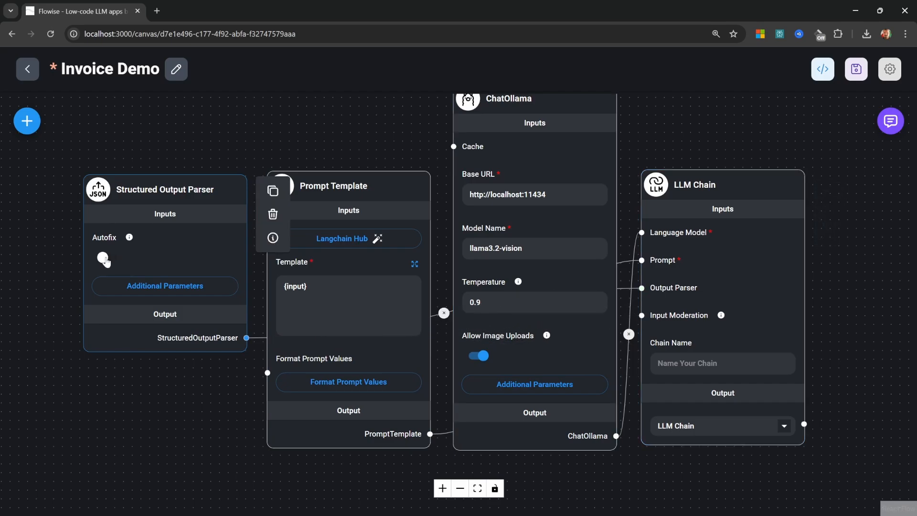
Enable Autofix on the Structured Output Parser and delete the default answer and source rows from its JSON structure.
click(105, 259)
click(180, 288)
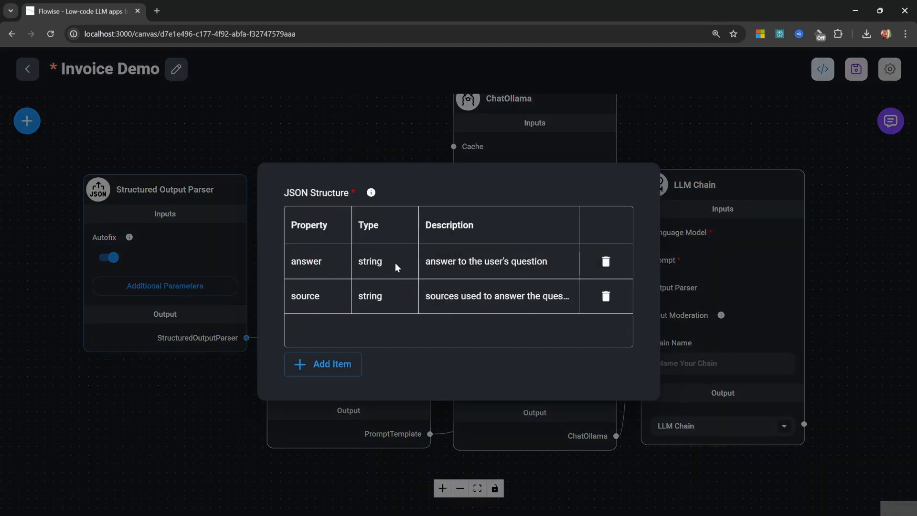
click(605, 296)
click(606, 261)
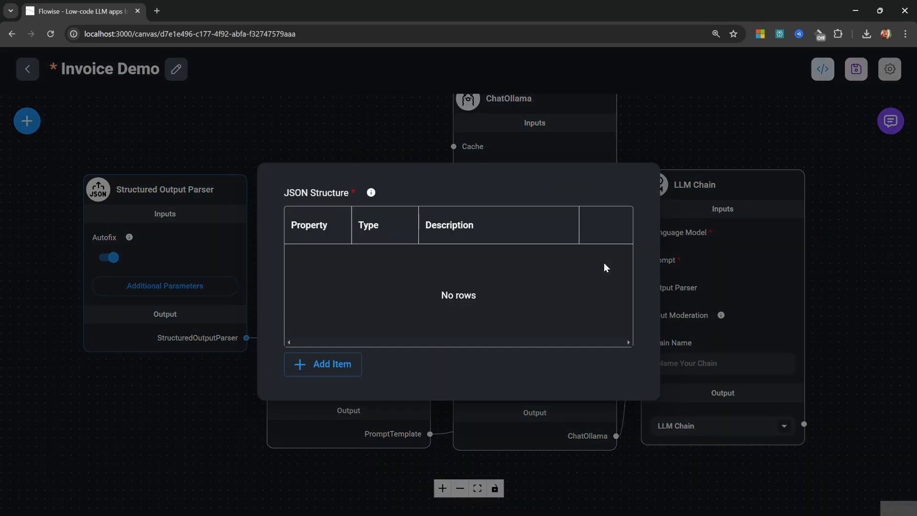
Add the JSON property invoice_total_amount with type string and description "The total amount of invoice in USD".
click(317, 370)
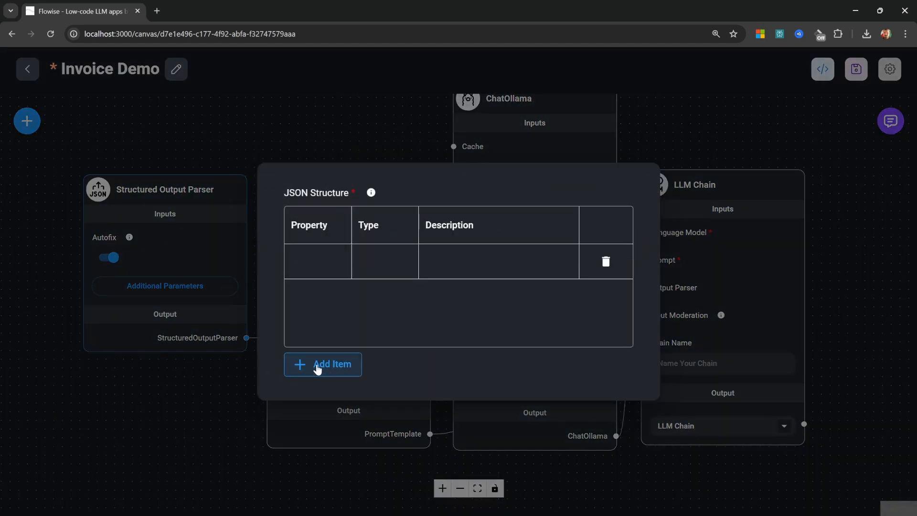
double_click(316, 263)
text(invoice_total_amount)
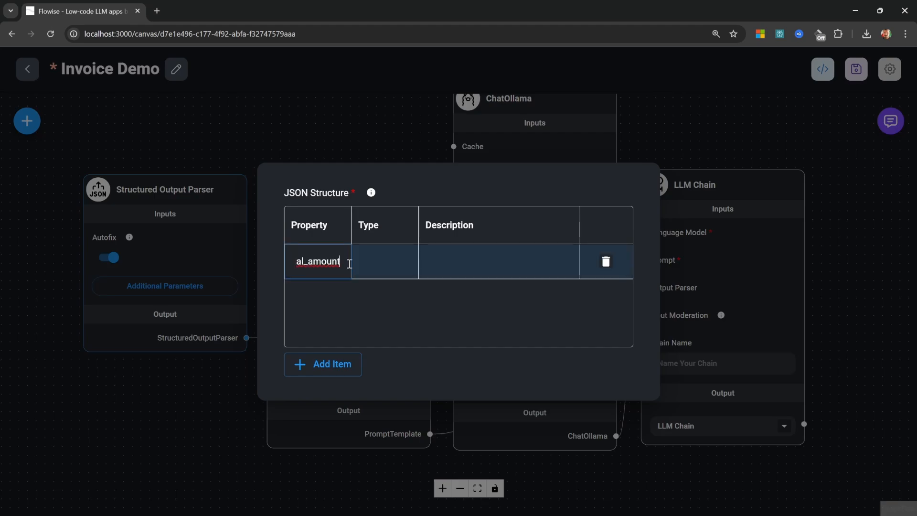
double_click(380, 269)
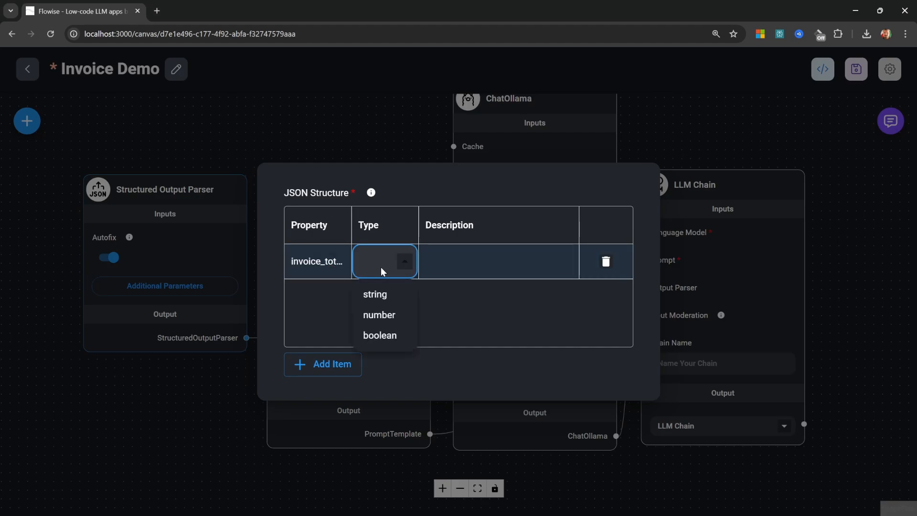
click(376, 294)
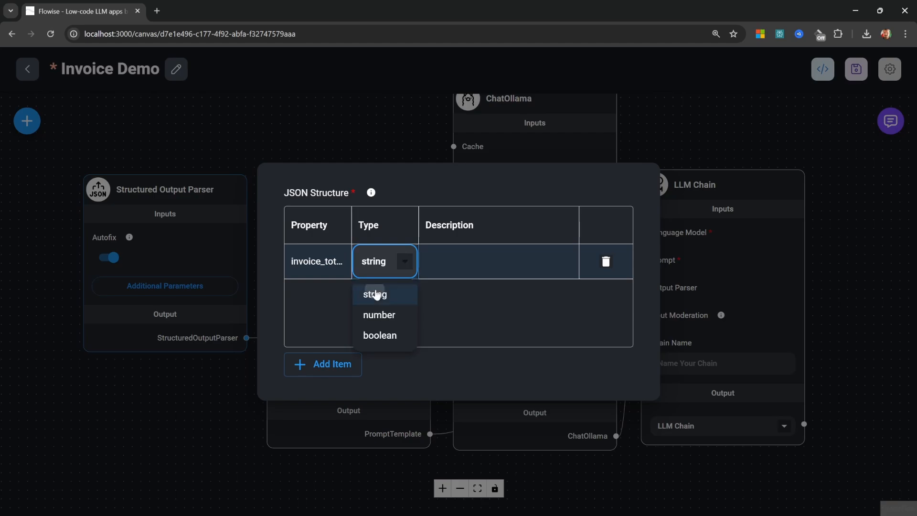
double_click(482, 264)
text(The total amount of invoice in USD)
drag(475, 262, 427, 261)
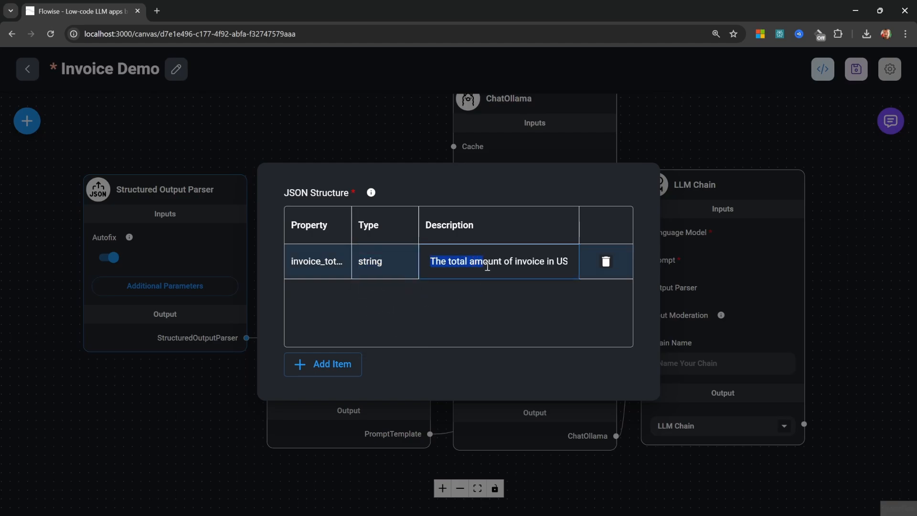
drag(501, 263, 575, 262)
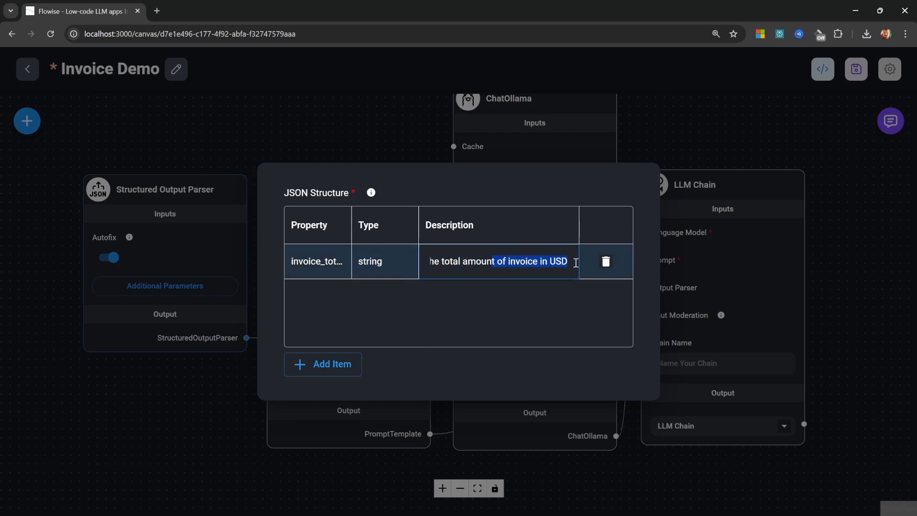
click(516, 306)
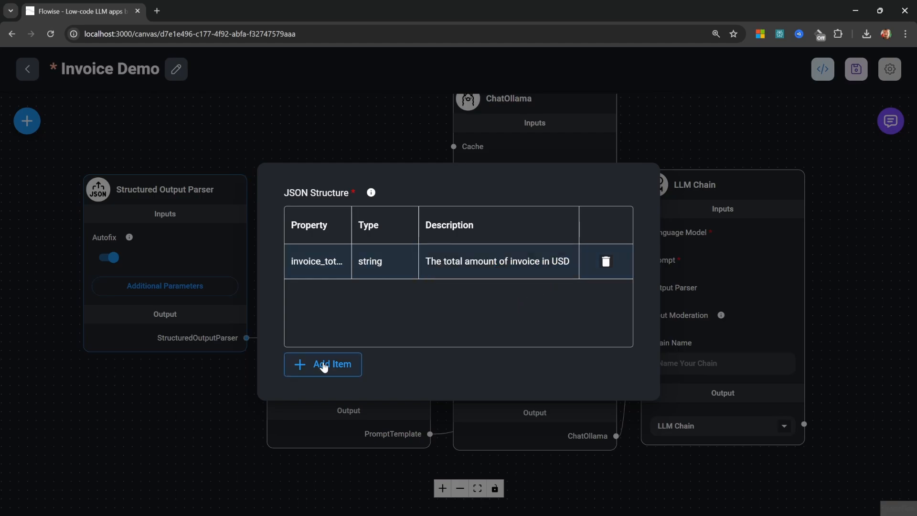
Add the JSON property ship_to_address with type string and description "The "Ship To" address of Invoice".
click(324, 365)
double_click(318, 296)
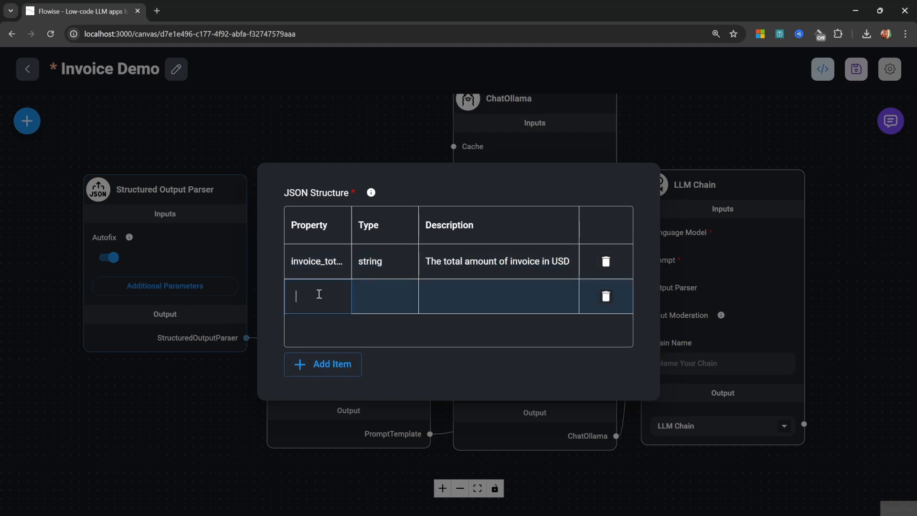
text(ship_to_address)
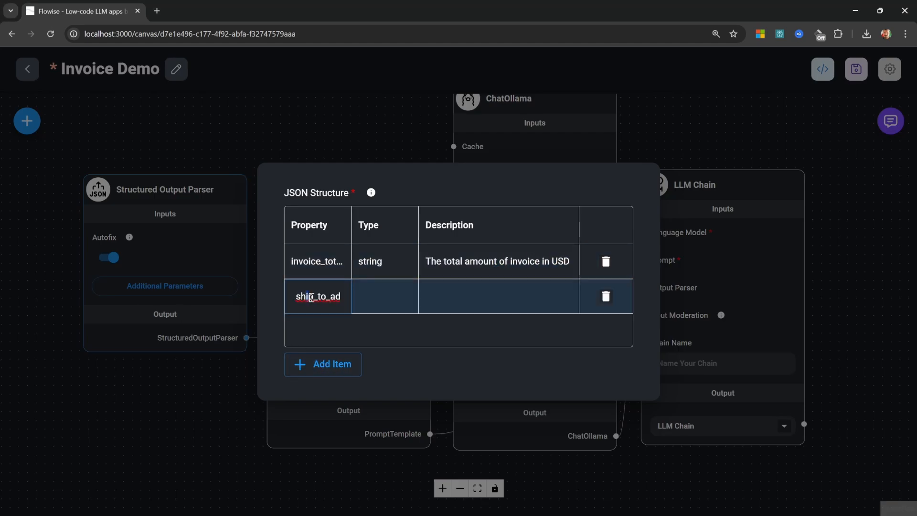
drag(310, 296, 343, 297)
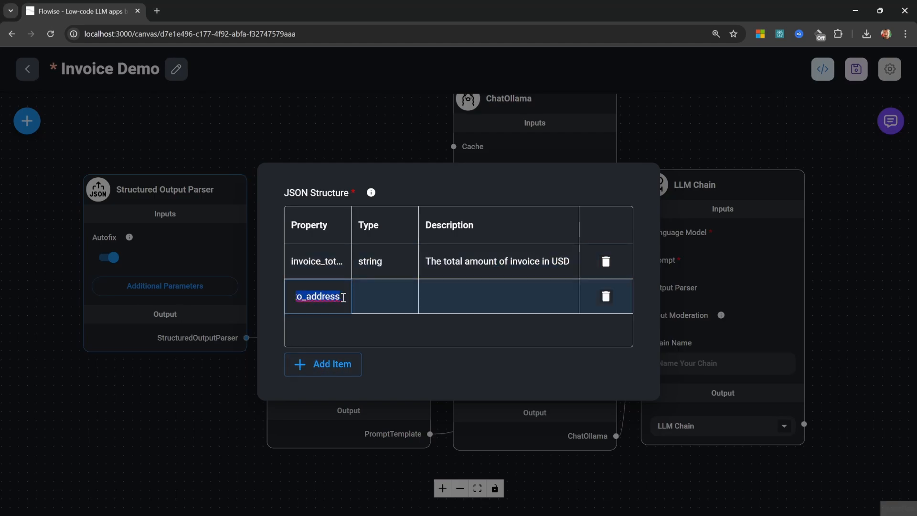
double_click(373, 300)
click(376, 328)
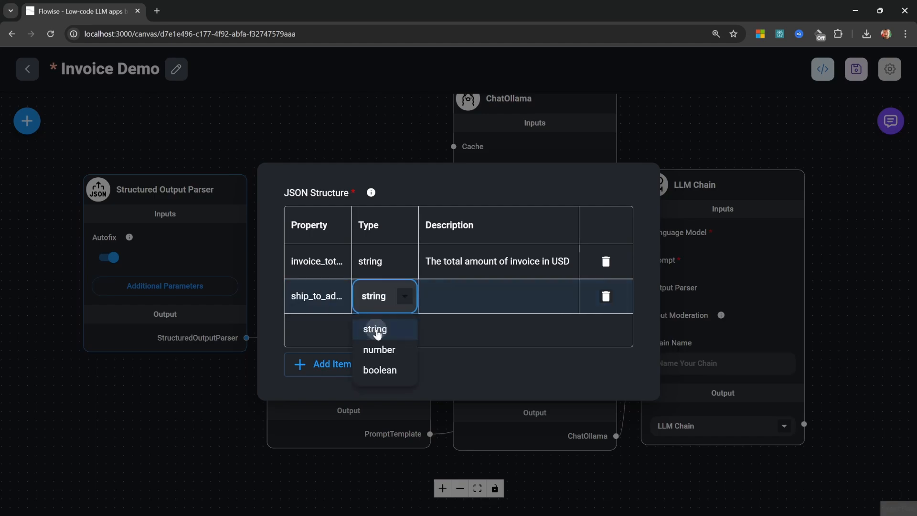
double_click(478, 301)
text(The "Ship To" address of Invoice)
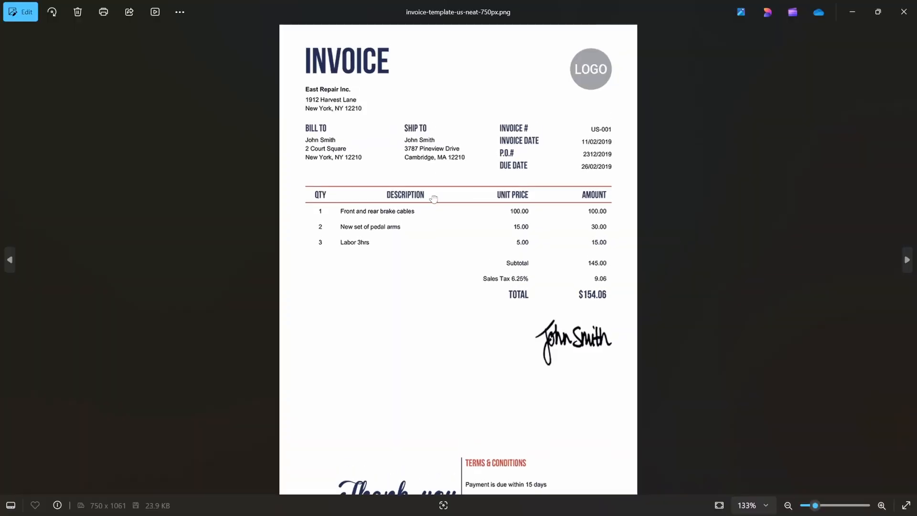
Check the Ship To block on the invoice image, and save the chatflow with the completed JSON structure.
scroll(459, 226, up, 2)
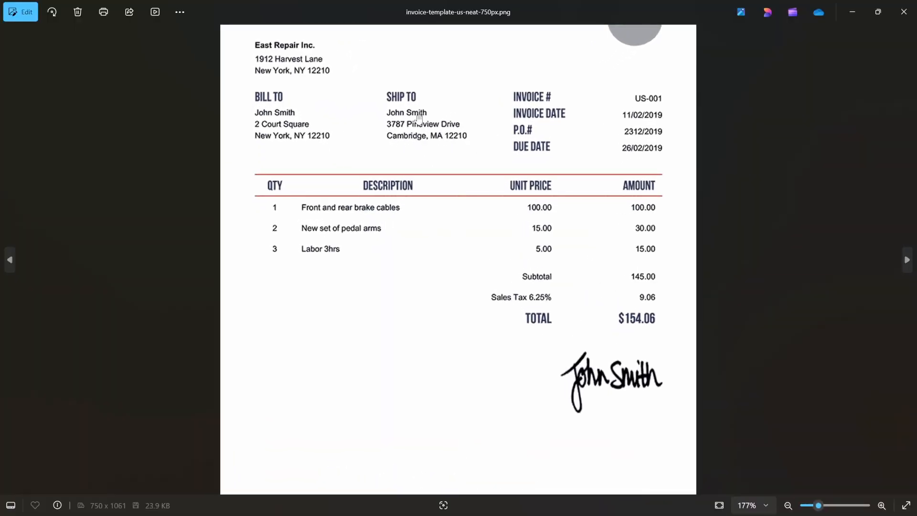
drag(412, 126, 413, 136)
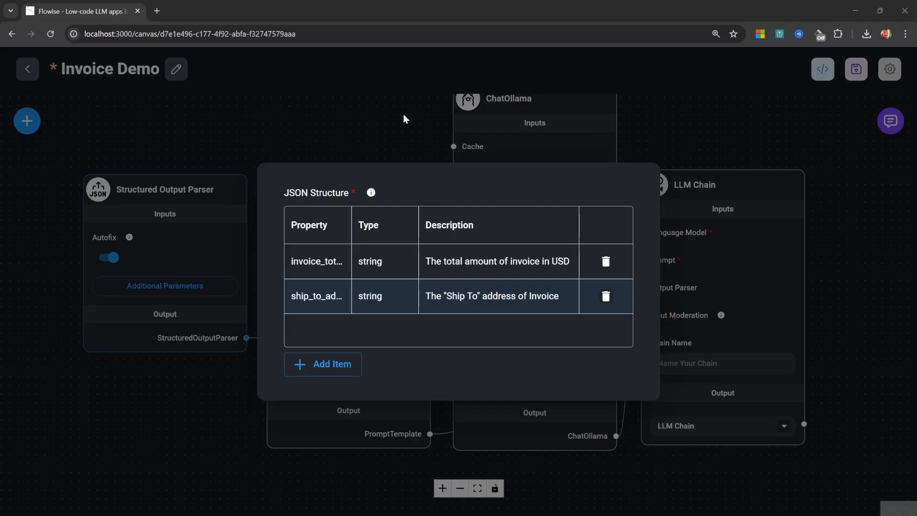
click(403, 113)
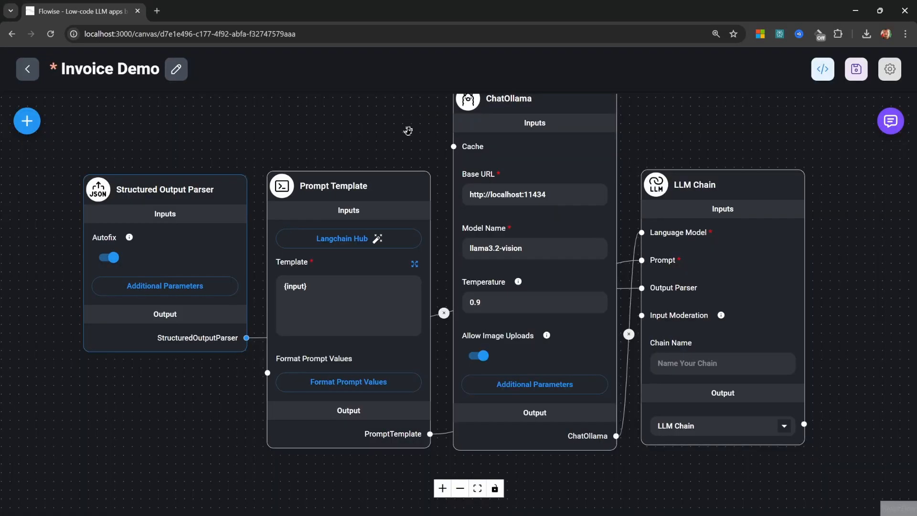
click(857, 73)
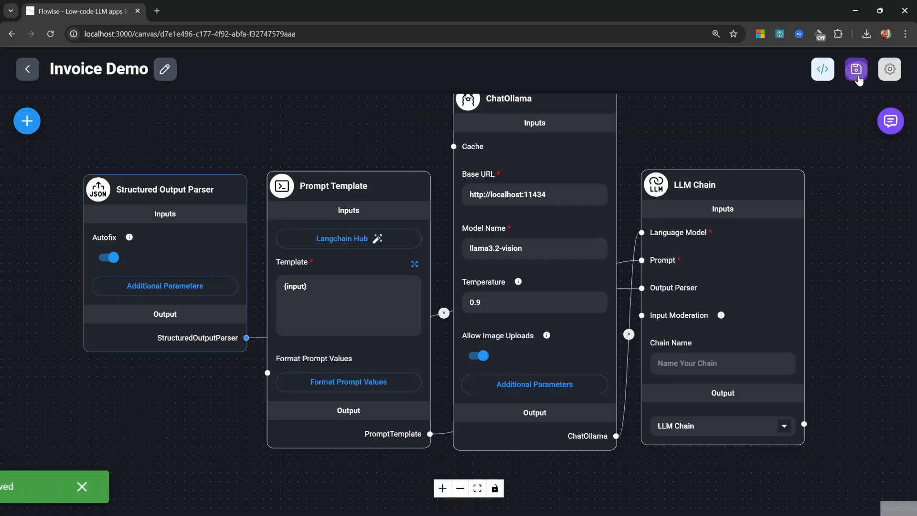
Open the expanded chat, clear its history and attach the invoice image to a new message.
click(890, 120)
click(810, 121)
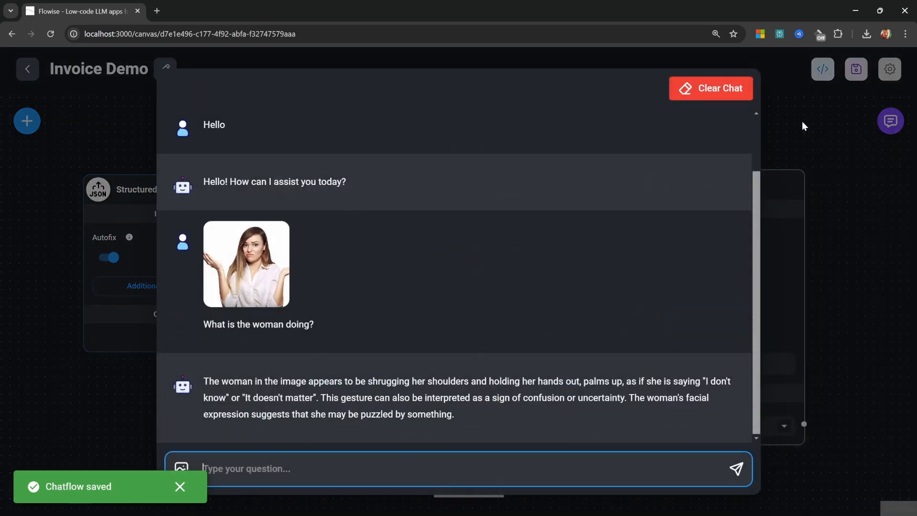
click(719, 93)
click(591, 312)
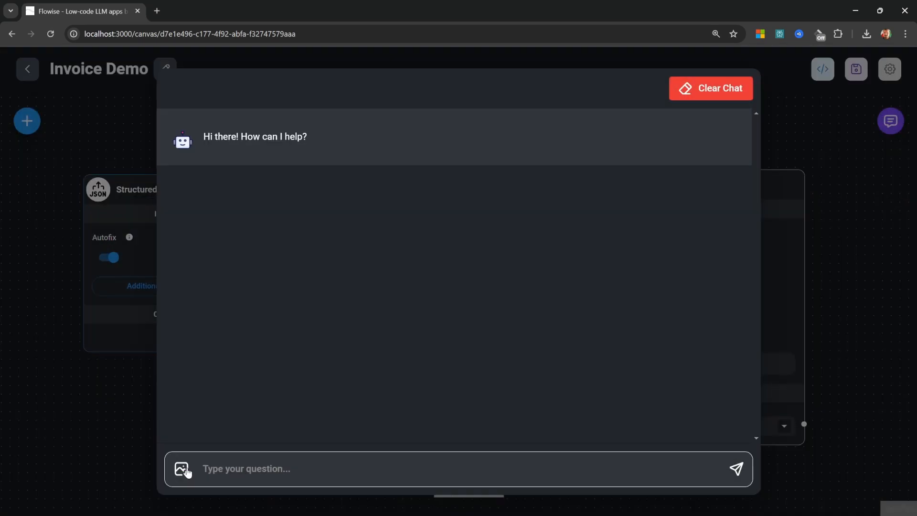
click(186, 471)
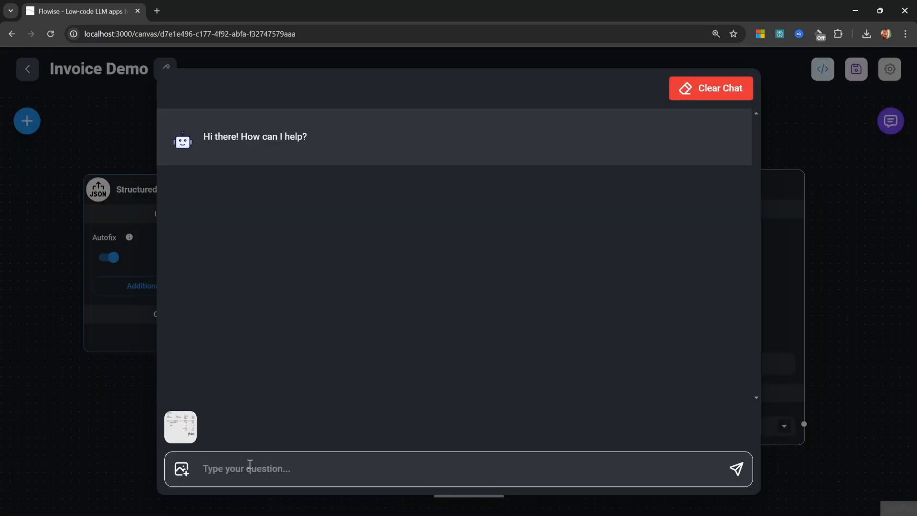
click(257, 468)
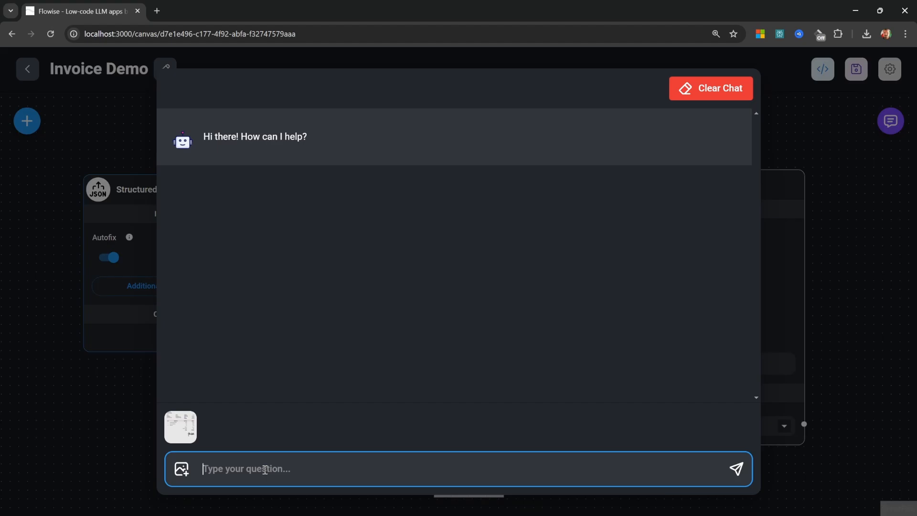
Review the Structured Output Parser's JSON structure and save the chatflow again.
click(133, 414)
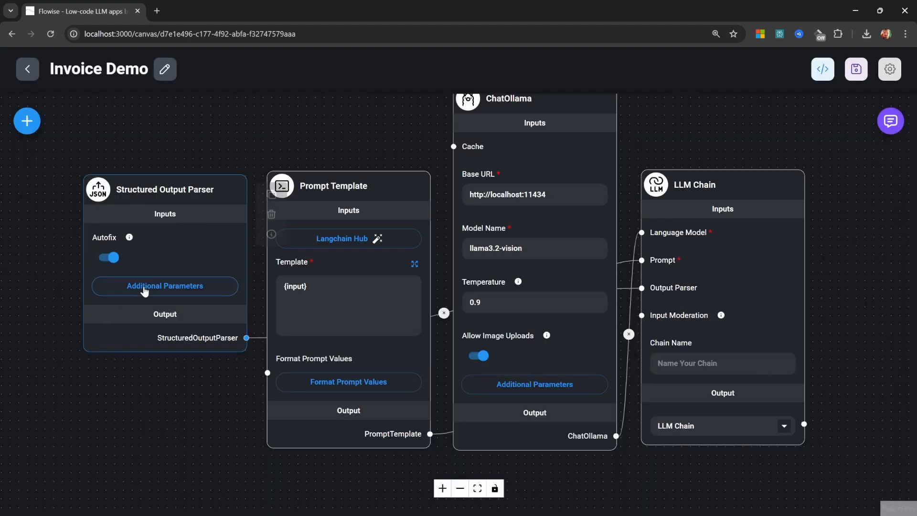
click(162, 295)
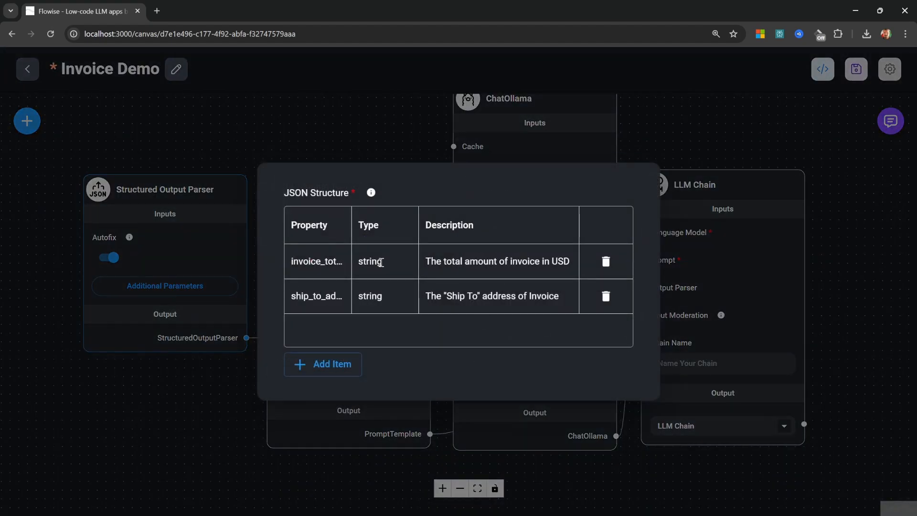
click(732, 128)
click(855, 69)
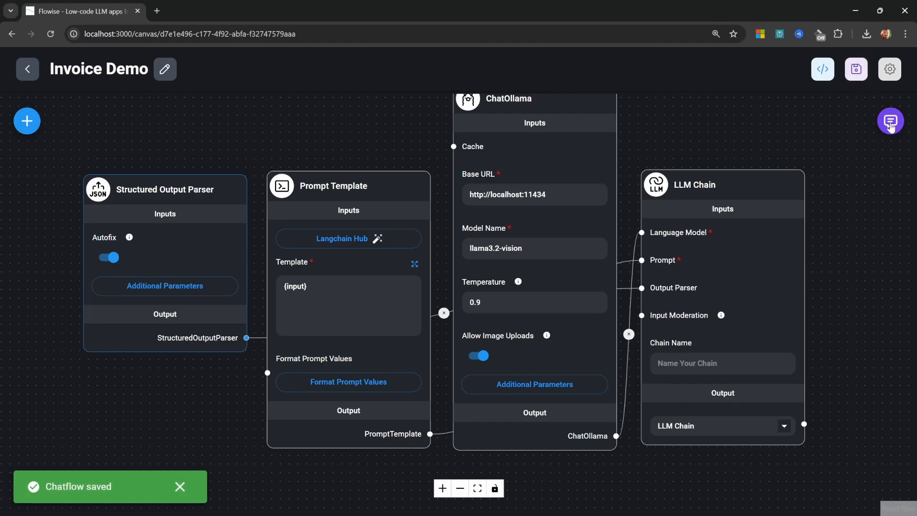
Send the attached invoice image in the expanded chat without any text, and close the chat after the reply.
click(890, 121)
click(810, 121)
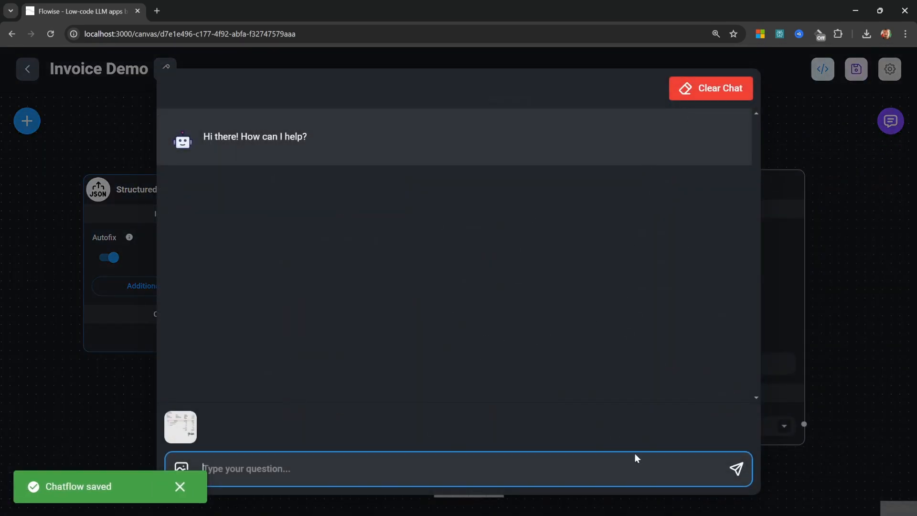
click(736, 467)
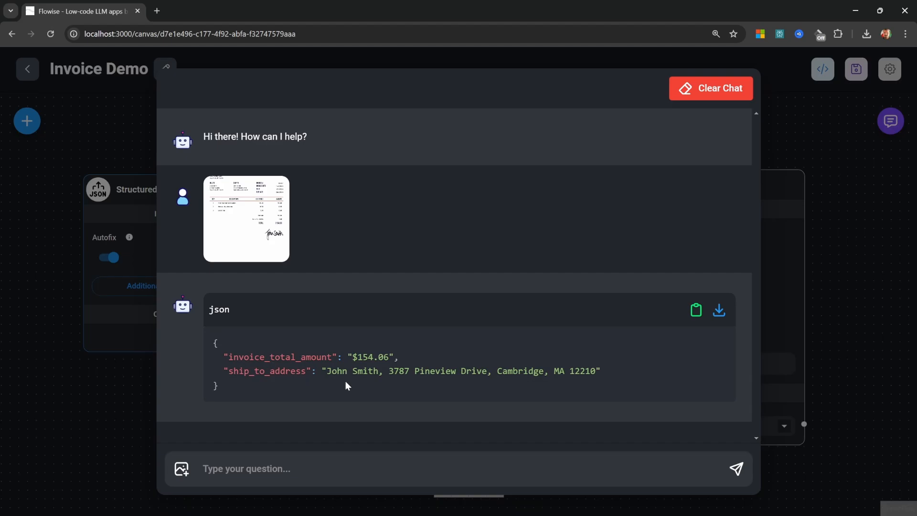
drag(773, 129, 739, 178)
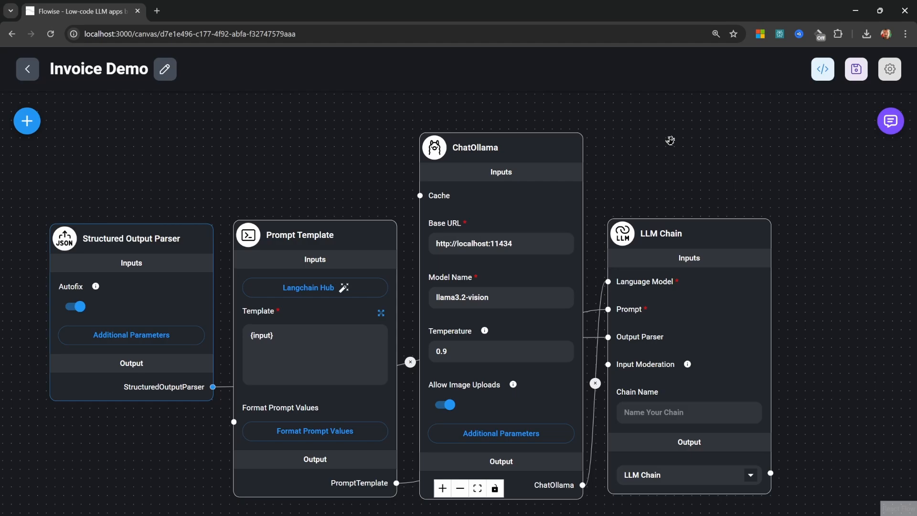
Show the chatflow's cURL API example and select its prediction endpoint URL.
click(821, 77)
click(424, 189)
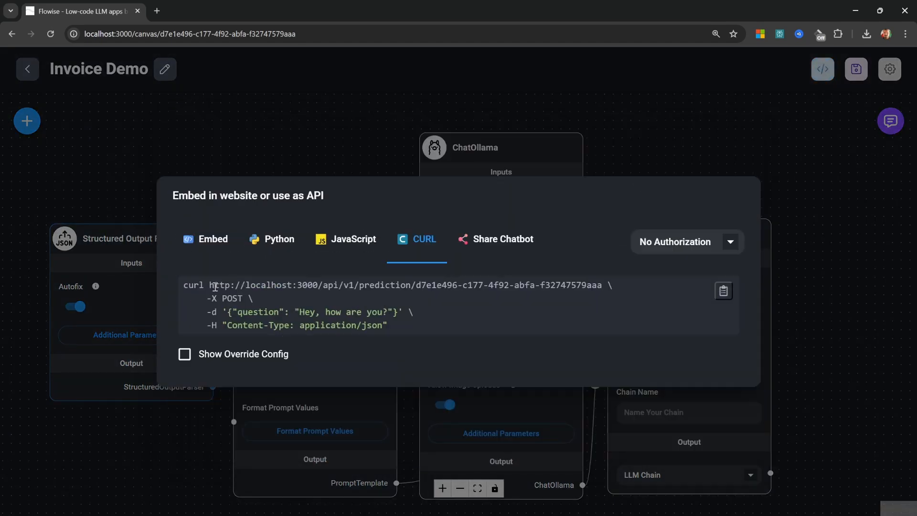
drag(210, 285, 604, 282)
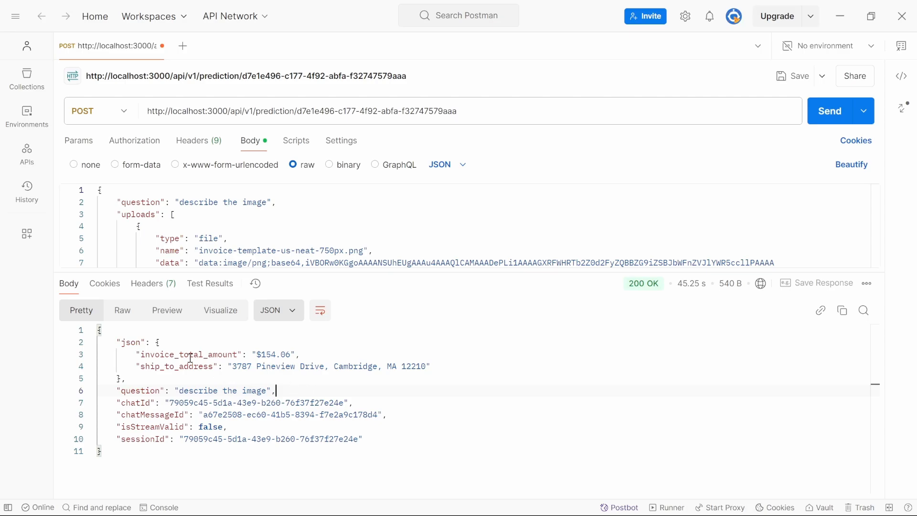
Switch to Postman and examine the json object in the prediction API response.
drag(117, 342, 205, 379)
drag(136, 298, 434, 309)
click(435, 310)
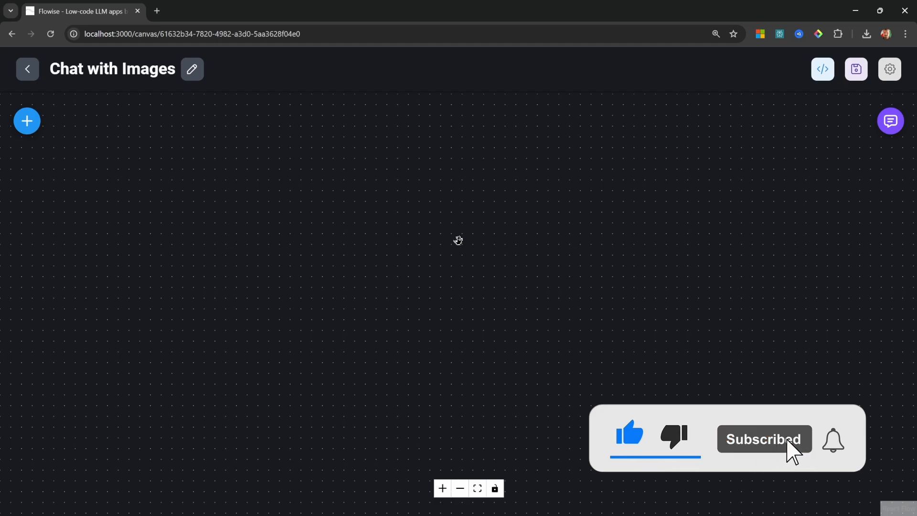
Add a Conversation Chain node to the empty "Chat with Images" canvas in Flowise.
click(27, 120)
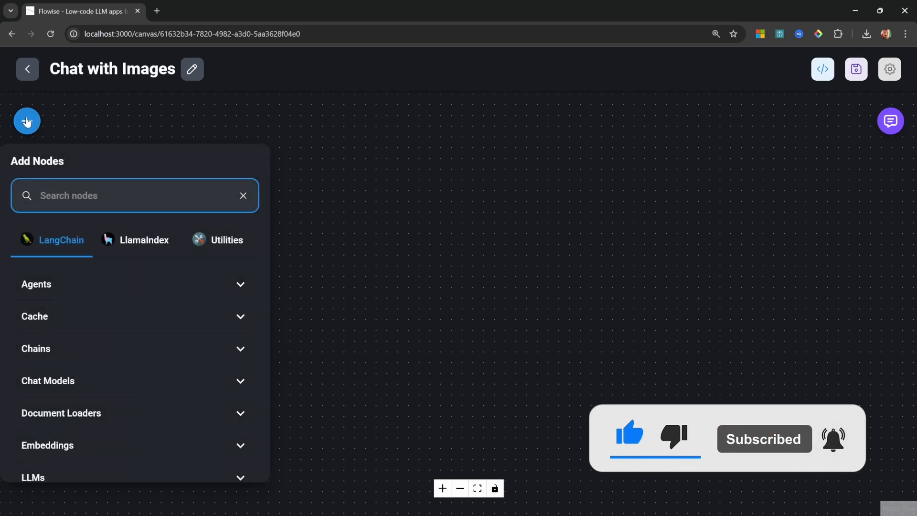
click(191, 349)
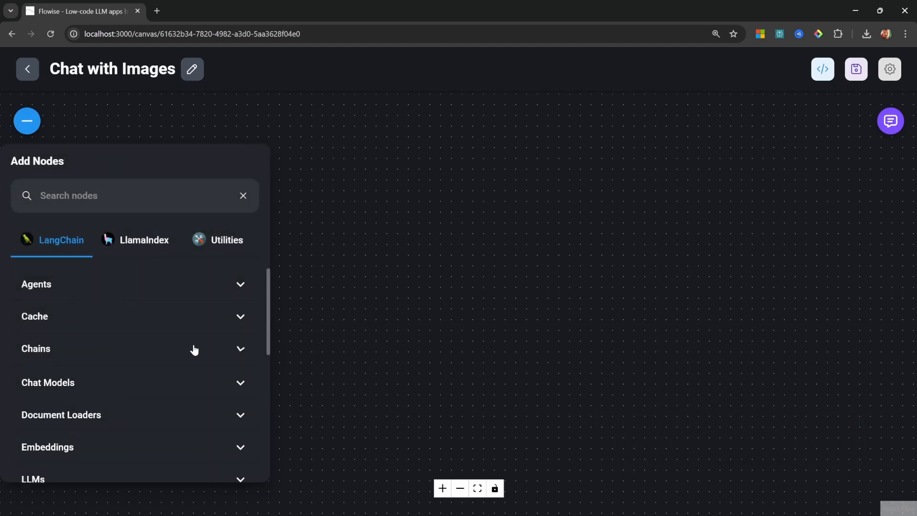
scroll(197, 368, down, 4)
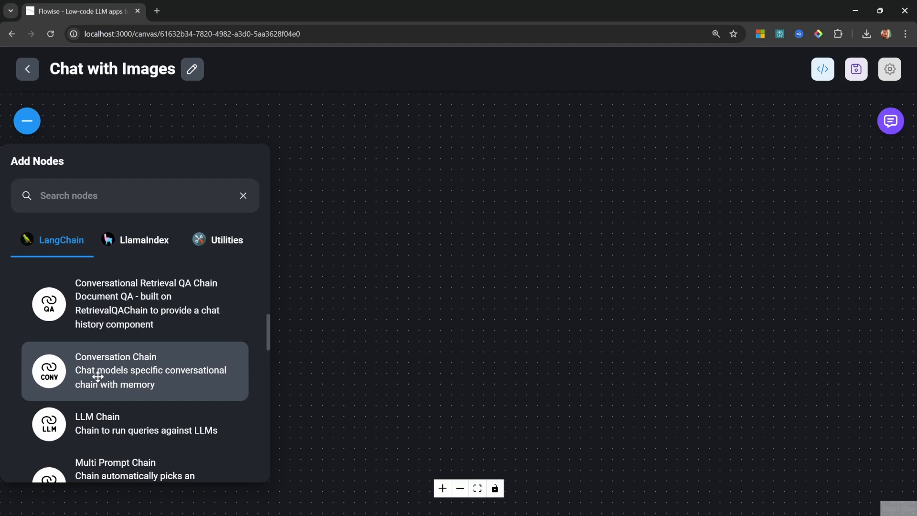
drag(97, 372, 710, 324)
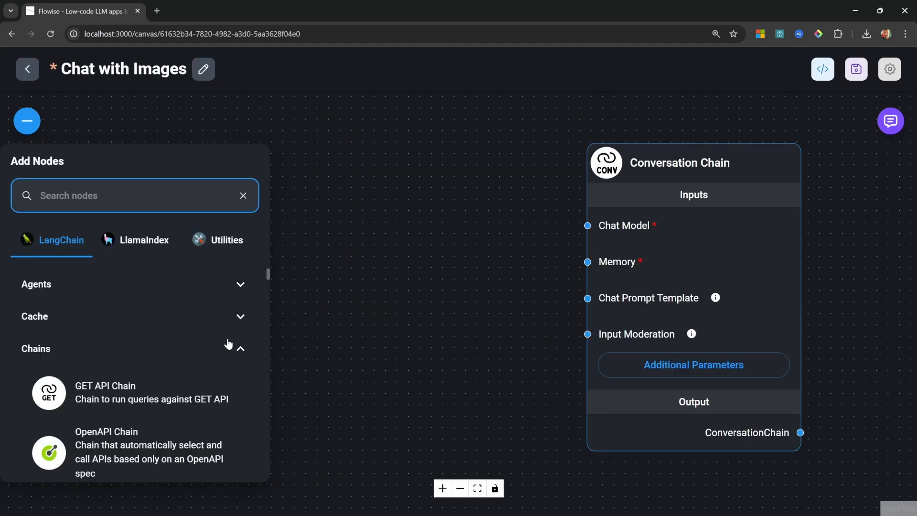
Add a ChatOllama node beside the Conversation Chain and connect it to the chain's Chat Model input.
click(241, 348)
click(235, 393)
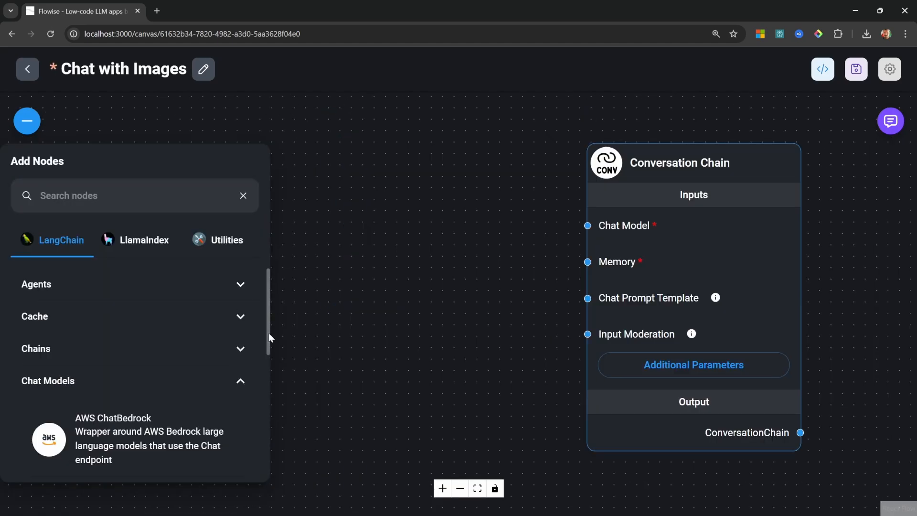
scroll(258, 352, down, 10)
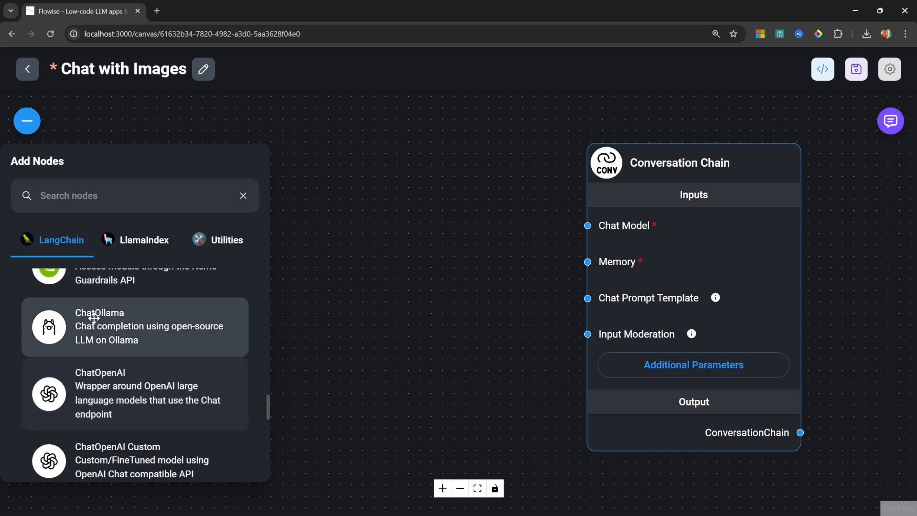
drag(96, 329, 434, 312)
drag(484, 285, 457, 122)
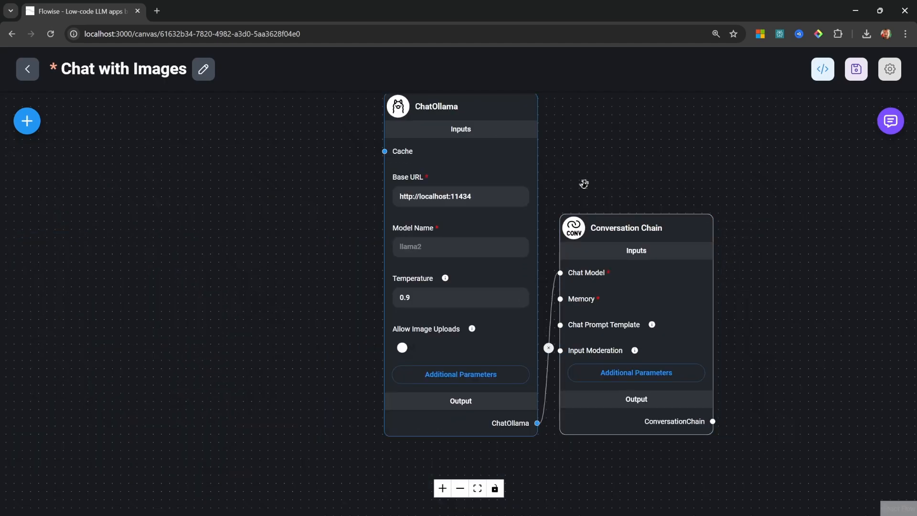
Set the ChatOllama model name to llama3.2-vision and allow image uploads.
scroll(620, 221, up, 5)
click(403, 290)
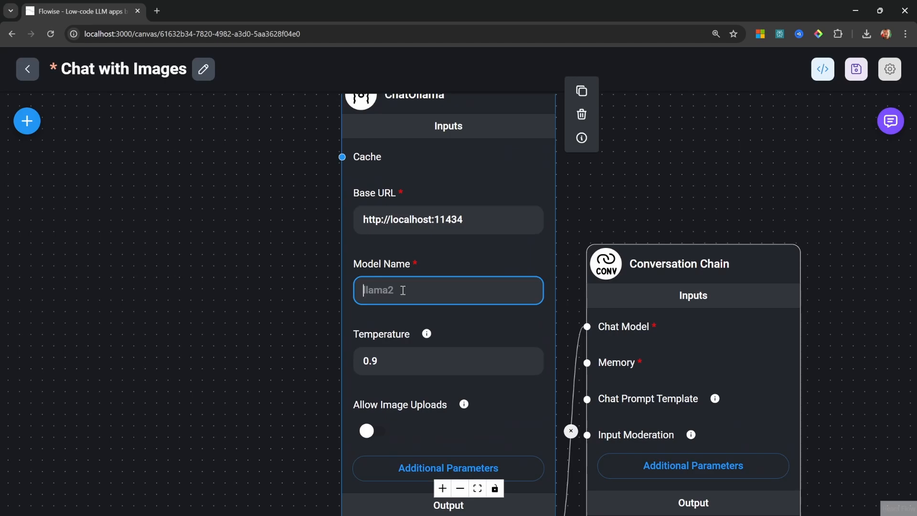
text(llama3.2-vision)
scroll(402, 290, down, 2)
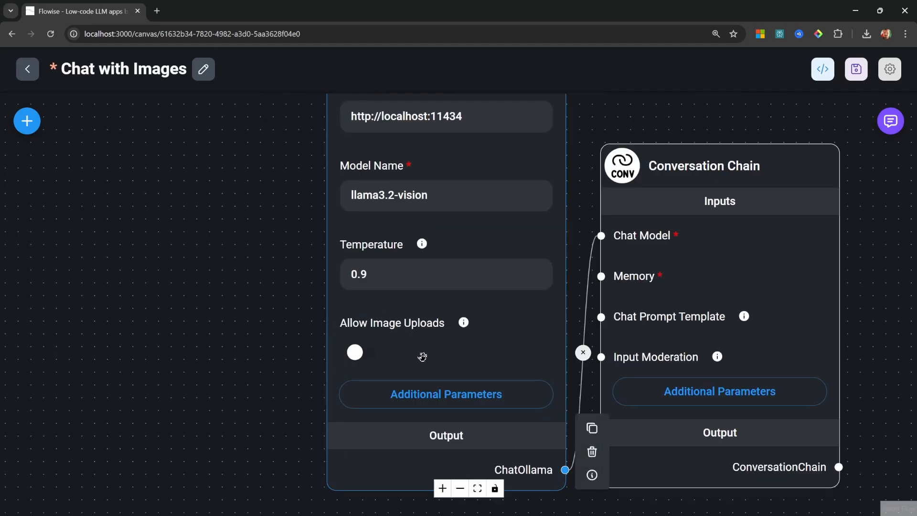
click(361, 352)
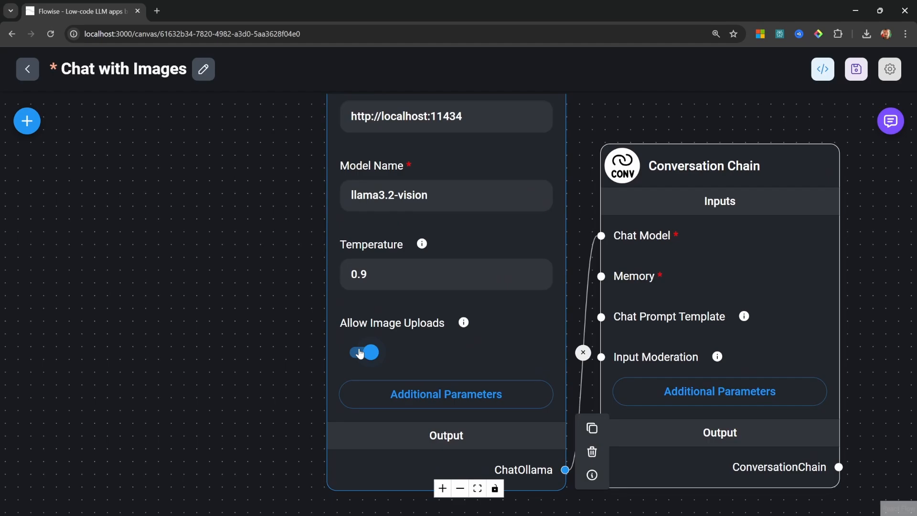
Add a Buffer Memory node beside ChatOllama and connect it to the Conversation Chain's Memory input.
scroll(395, 301, down, 1)
click(27, 121)
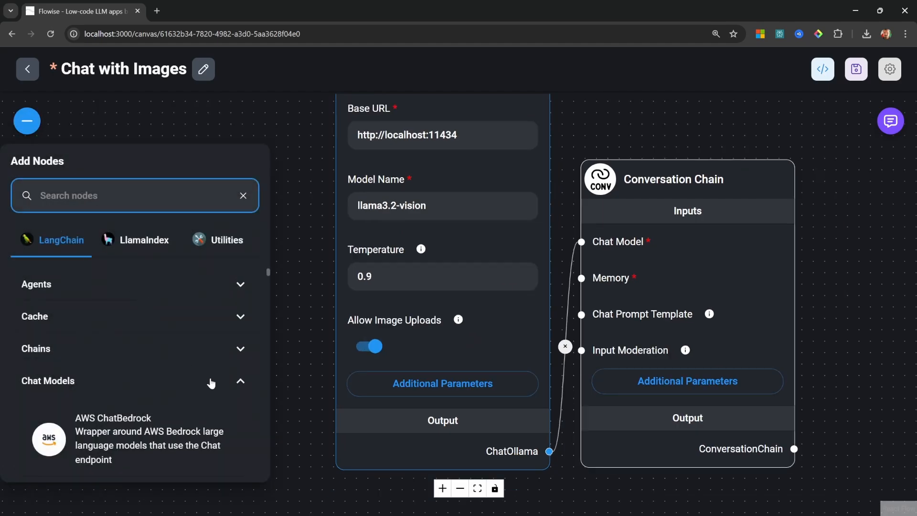
click(240, 380)
scroll(210, 387, down, 3)
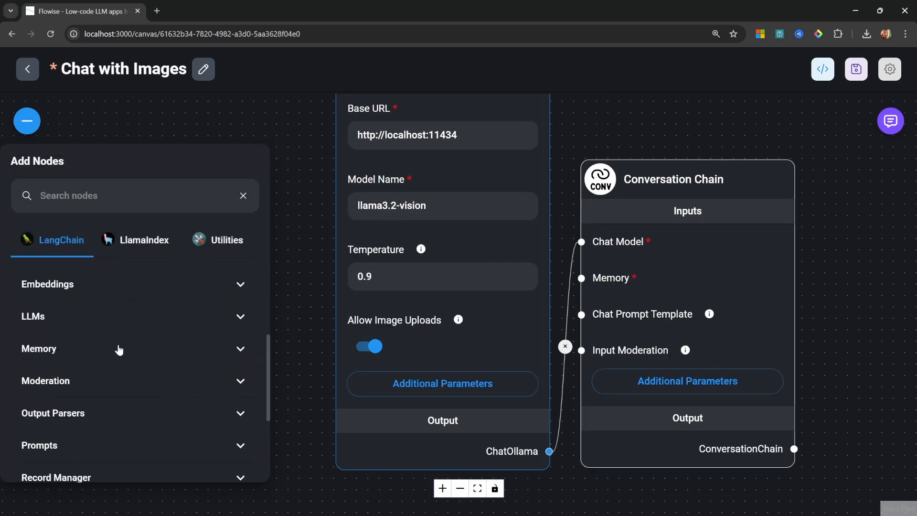
click(119, 350)
scroll(119, 354, down, 2)
drag(49, 352, 141, 310)
drag(297, 440, 579, 280)
scroll(716, 326, down, 2)
drag(304, 215, 255, 257)
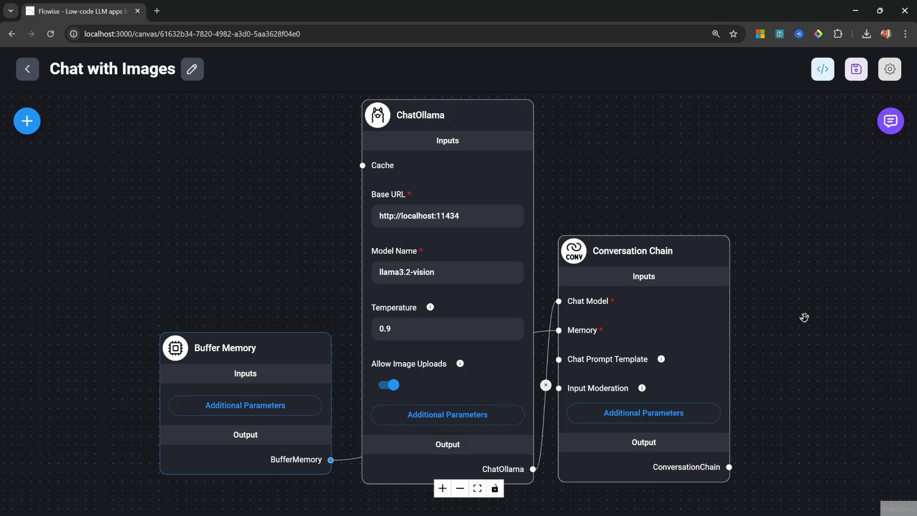
Open the expanded chat, attach the Multi-Stage RAG Agents thumbnail and send "Please describe this thumbnail".
click(890, 120)
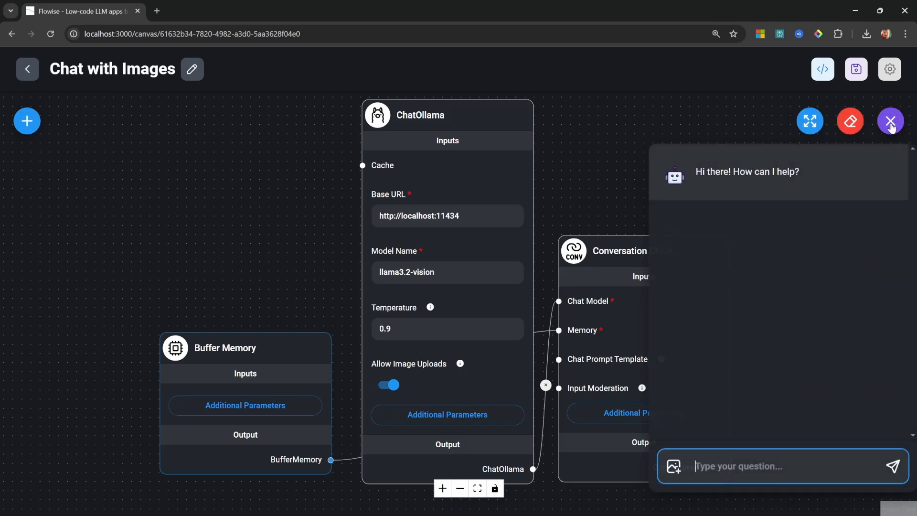
click(810, 120)
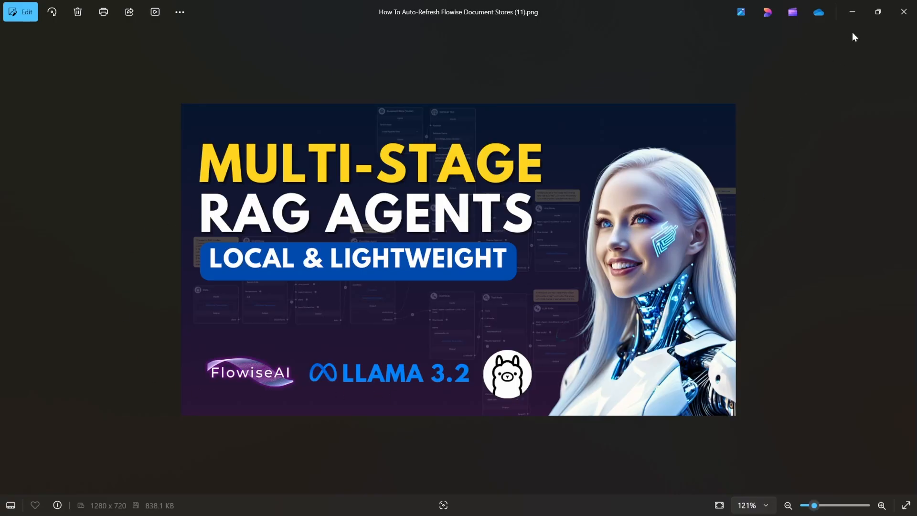
click(903, 11)
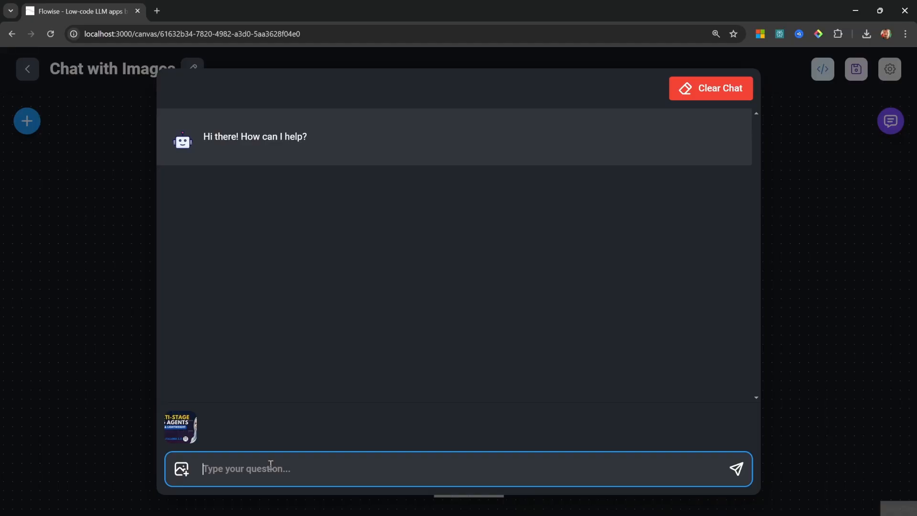
text(Please describe this thumbnail)
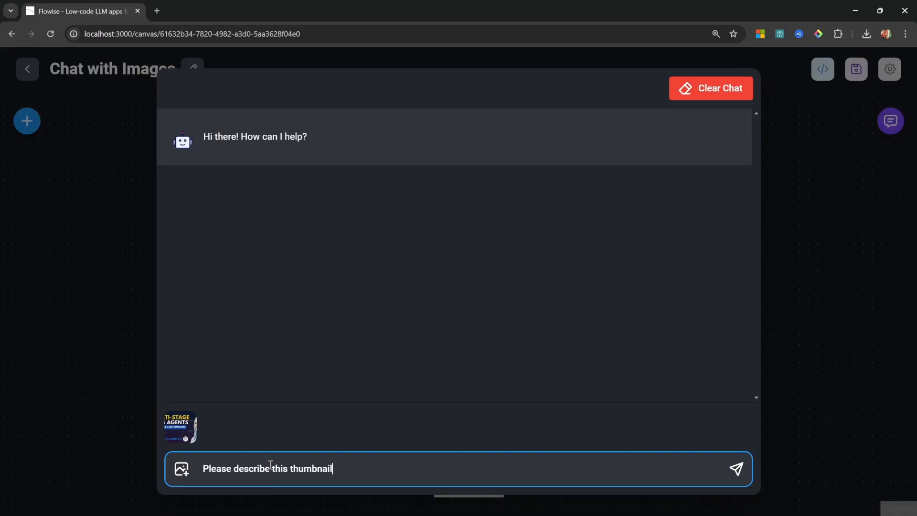
key(Return)
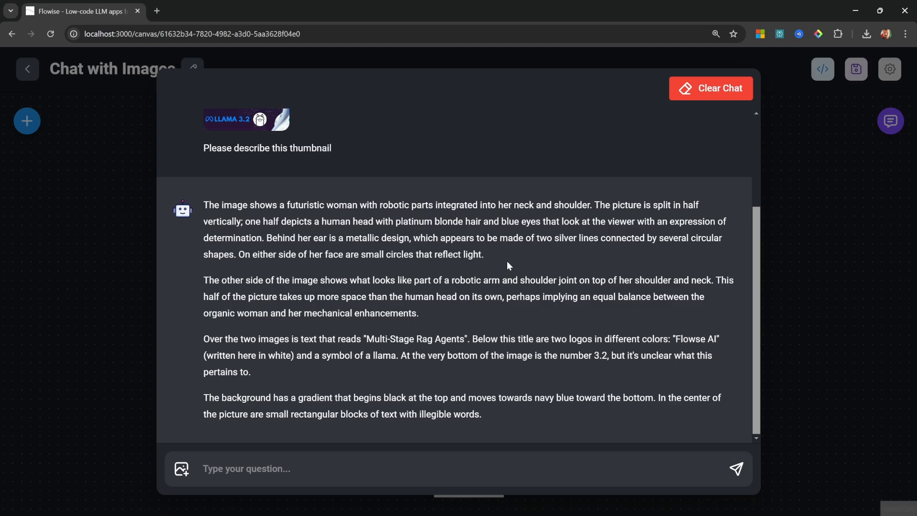
Review the model's thumbnail description, checking the title text and logo name it mentions, and close the chat.
drag(366, 339, 457, 340)
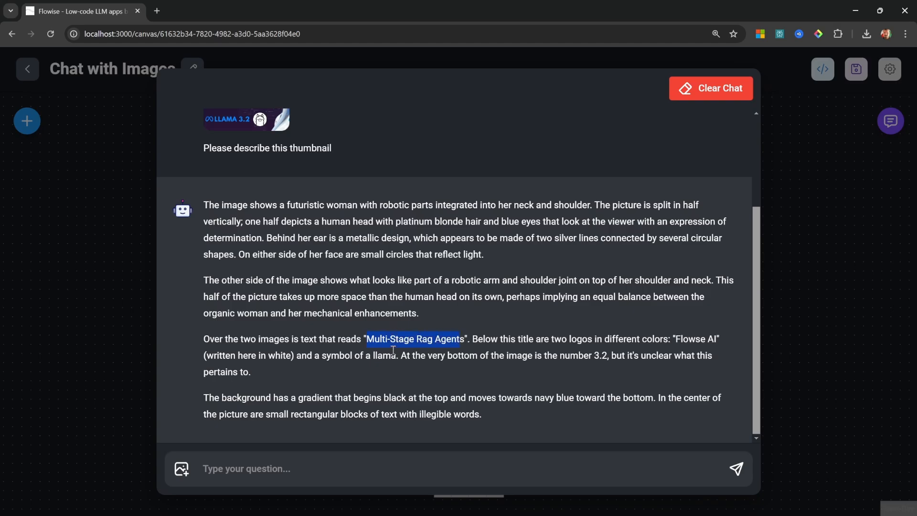
click(656, 343)
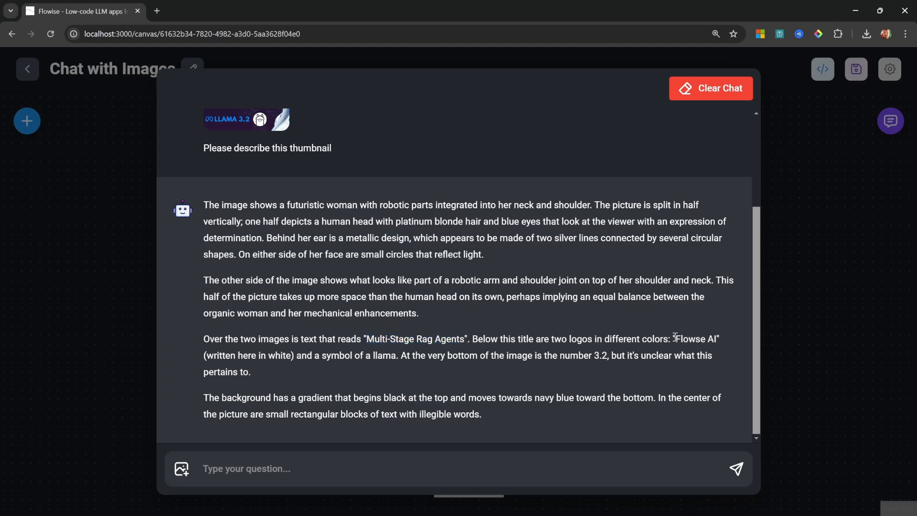
drag(674, 338, 721, 343)
click(433, 350)
scroll(353, 320, up, 3)
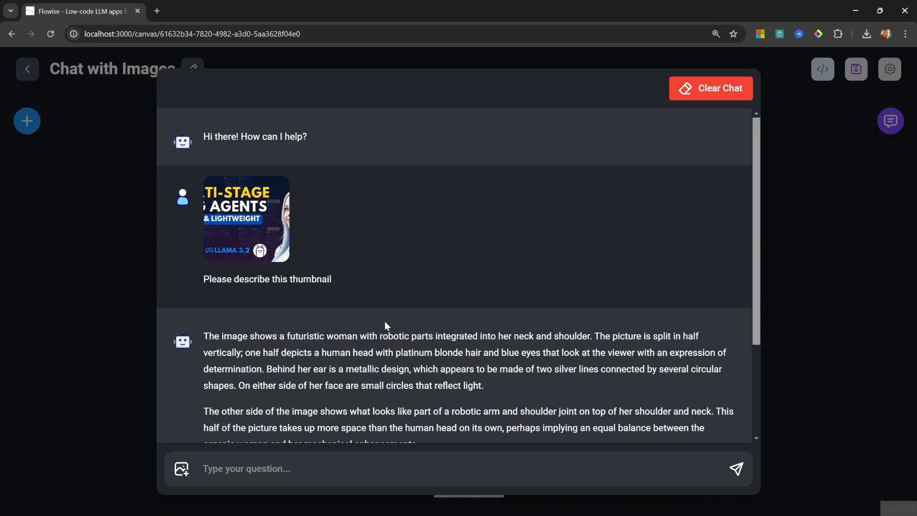
click(808, 282)
Inspect the system message in the Conversation Chain's additional parameters and return to the canvas.
click(659, 252)
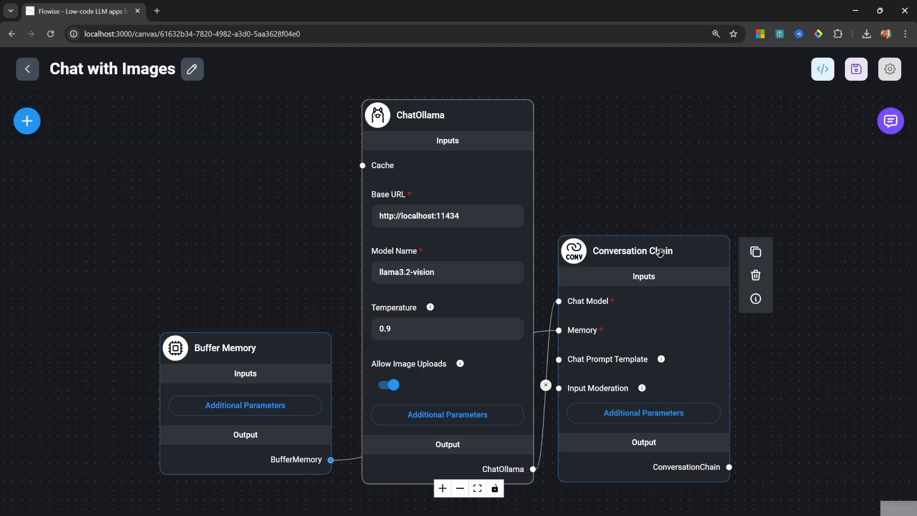
drag(660, 418, 660, 417)
click(661, 417)
click(604, 310)
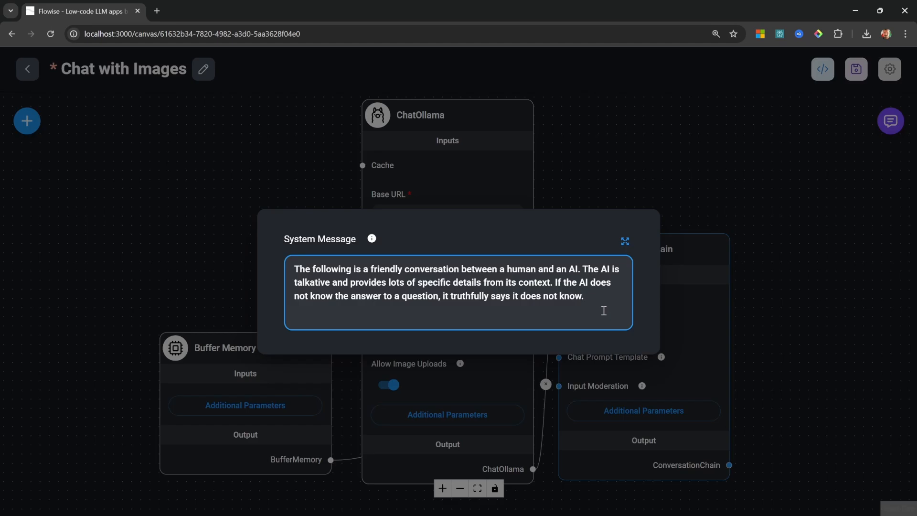
click(619, 180)
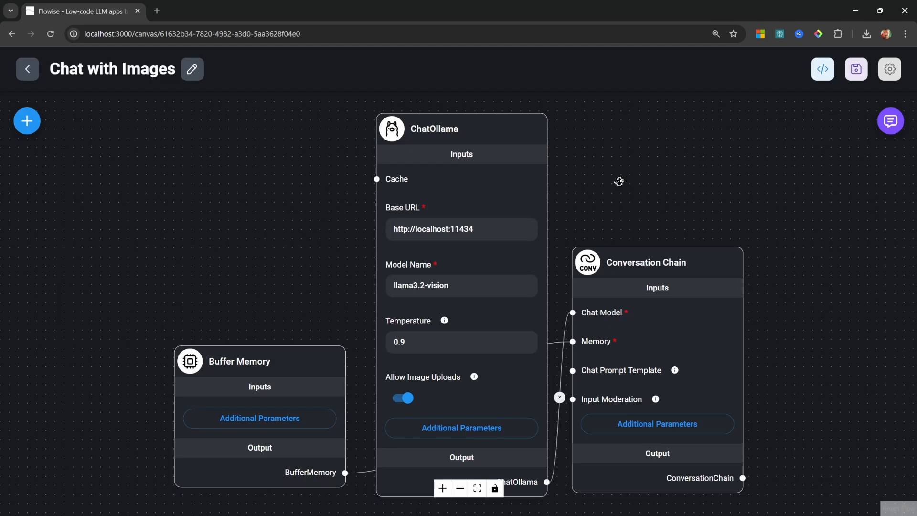
Create a new agentflow and save it as "Thumbnail Assistant".
click(34, 75)
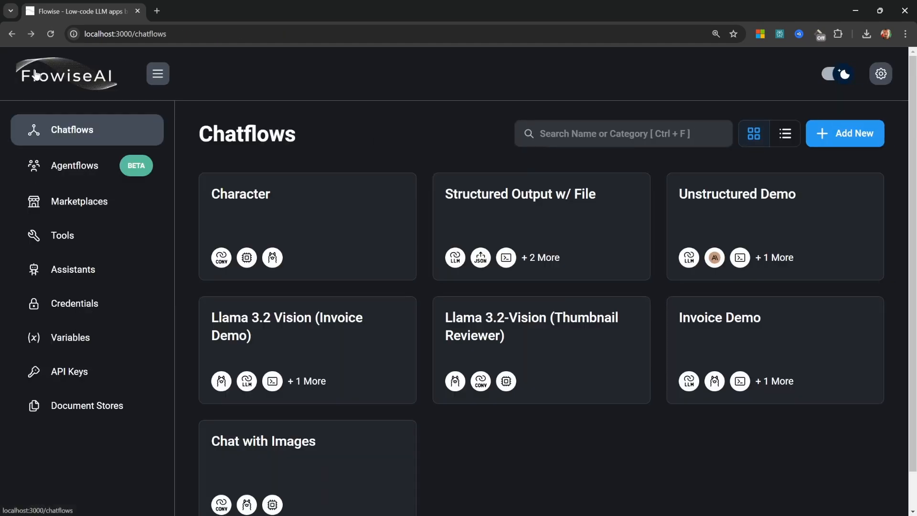
click(77, 168)
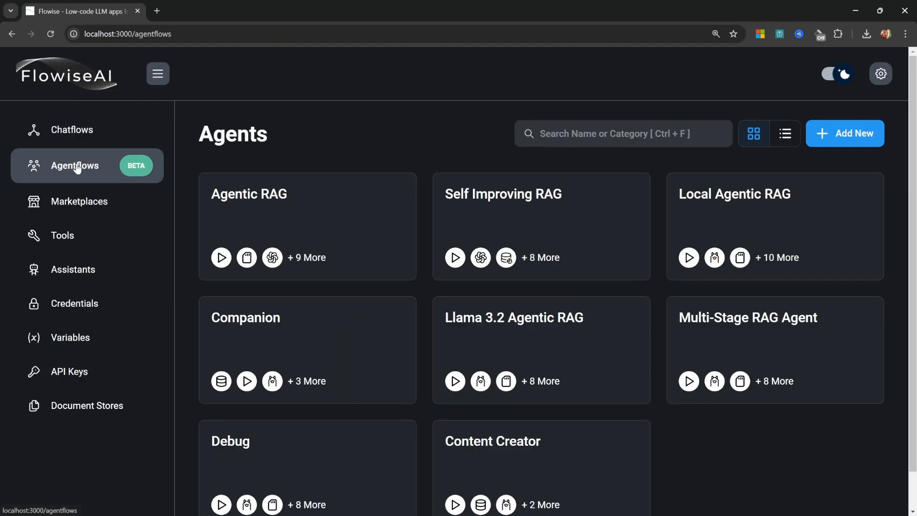
click(855, 141)
click(855, 69)
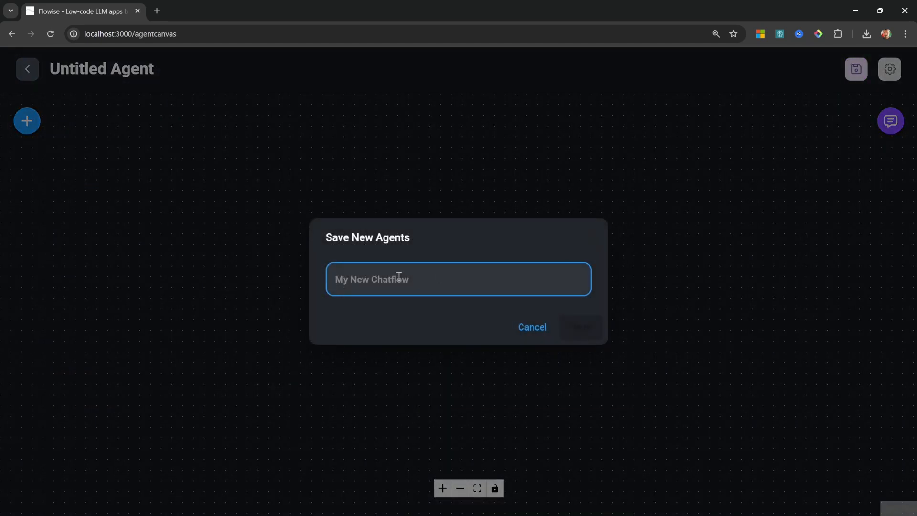
text(Thumbnail Assistant)
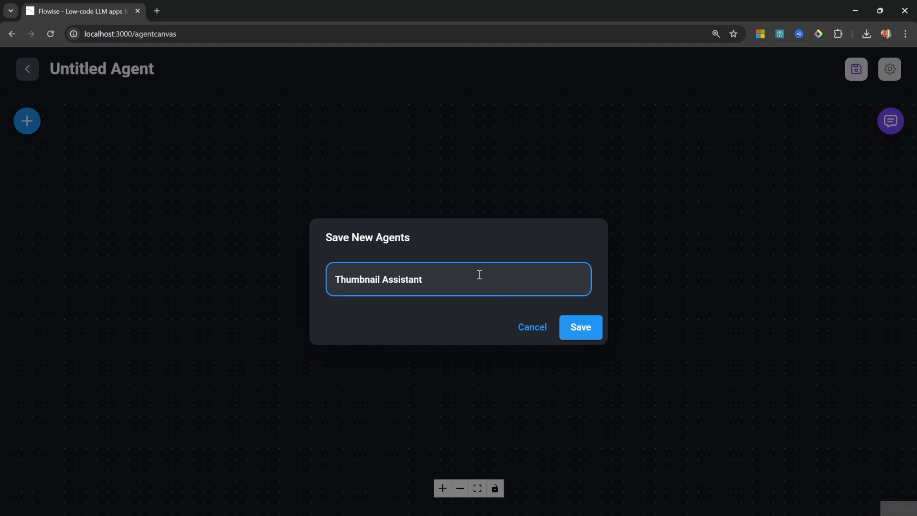
click(580, 327)
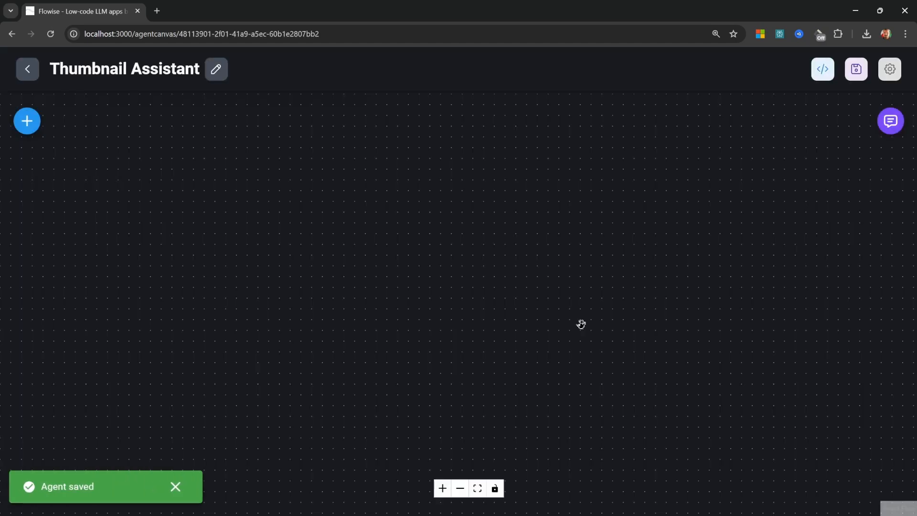
Add a Start node from the Sequential Agents category to the empty Thumbnail Assistant canvas.
click(20, 124)
scroll(248, 425, down, 10)
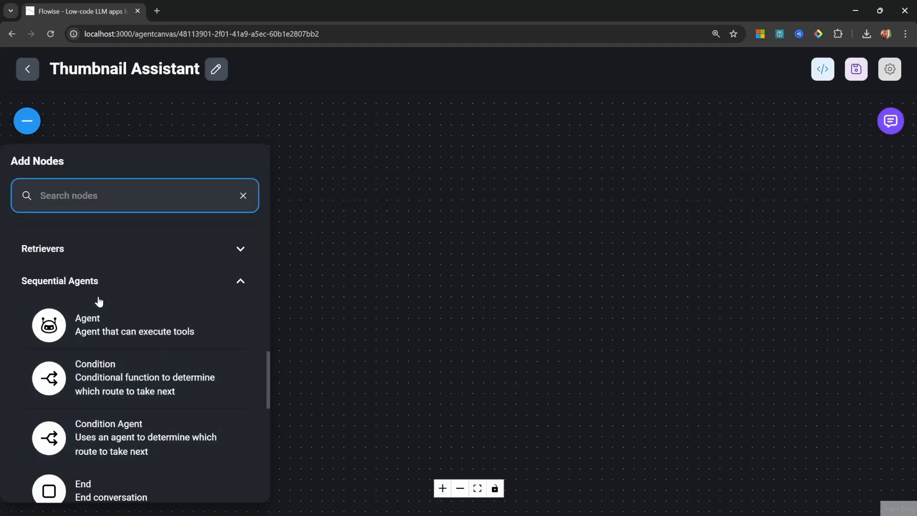
scroll(162, 315, down, 2)
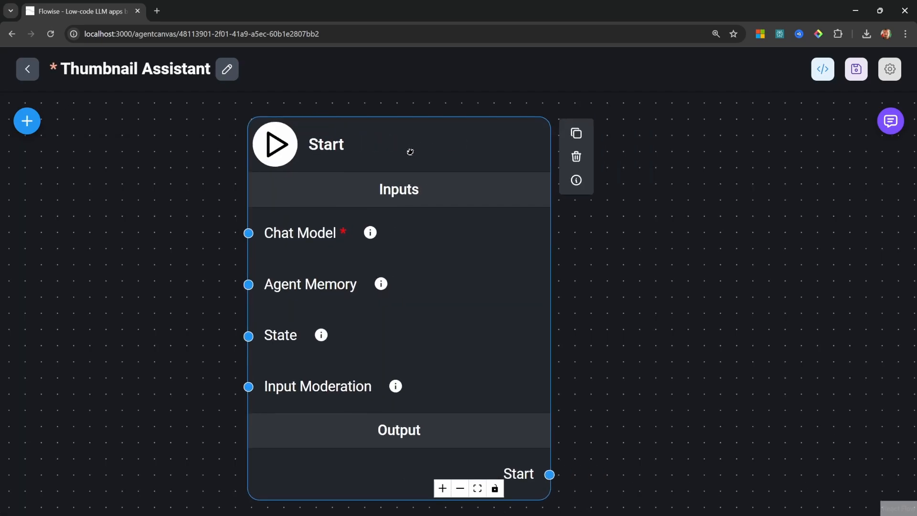
drag(430, 162, 376, 181)
scroll(375, 184, down, 1)
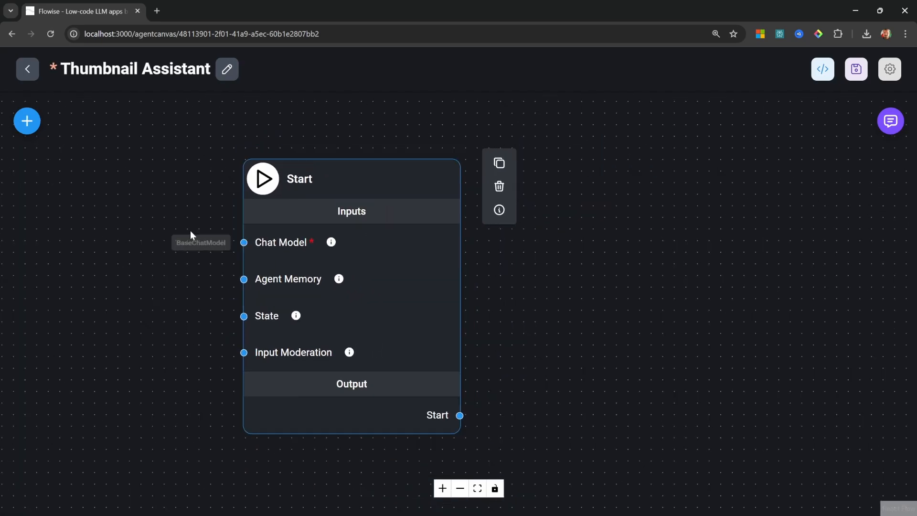
Add a ChatOllama node beside the Start node and connect it to Start's Chat Model input.
click(25, 130)
click(135, 320)
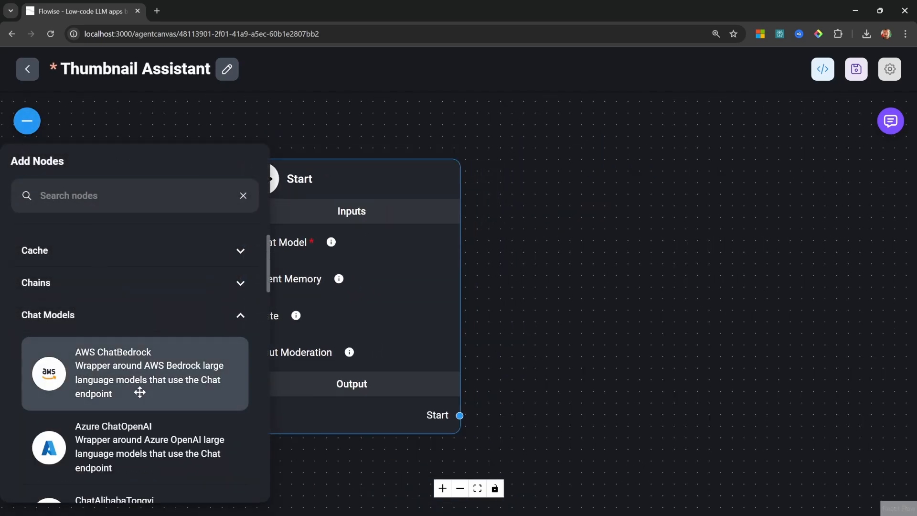
scroll(141, 391, down, 4)
scroll(143, 391, down, 10)
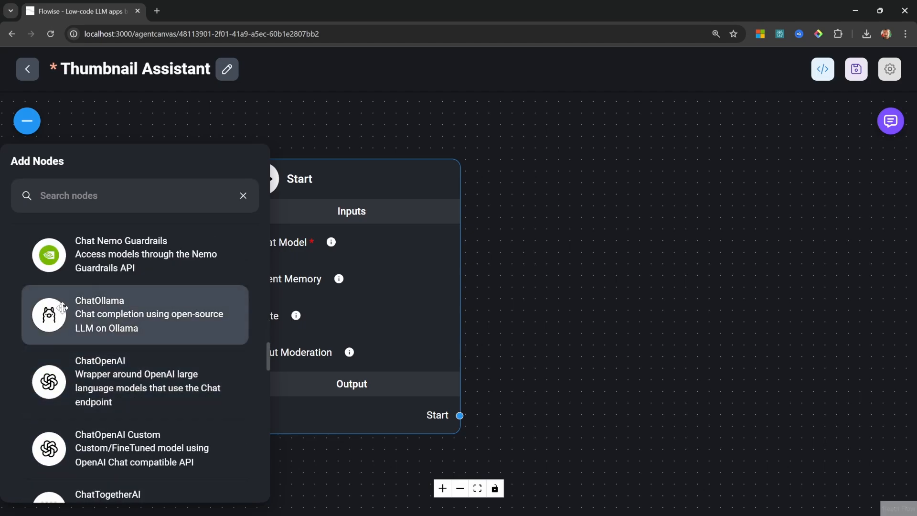
drag(75, 309, 565, 273)
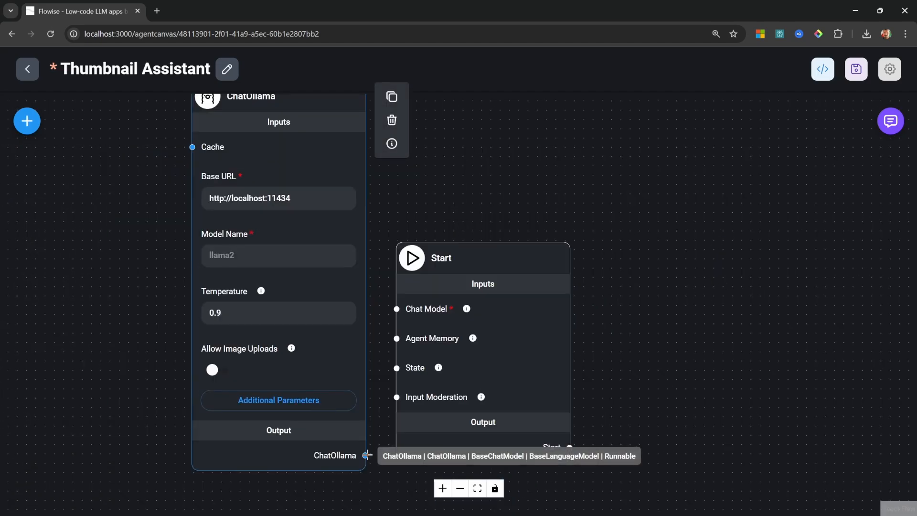
drag(365, 454, 396, 309)
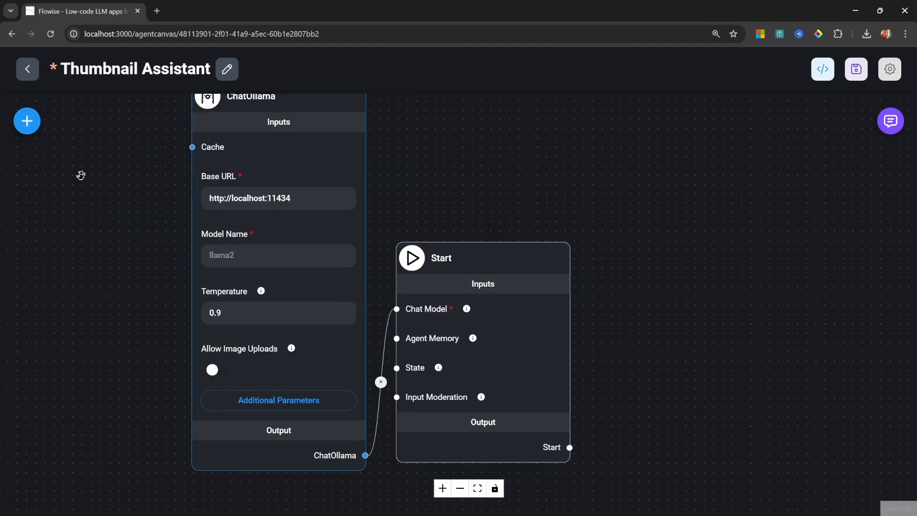
Set the ChatOllama node's model name to llama3.2:3b.
scroll(12, 123, up, 3)
click(383, 313)
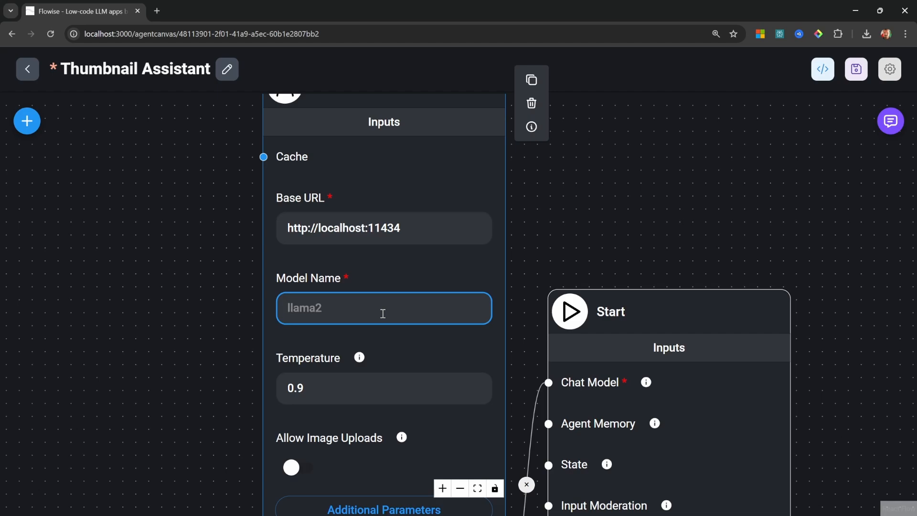
text(llama3.2:3b)
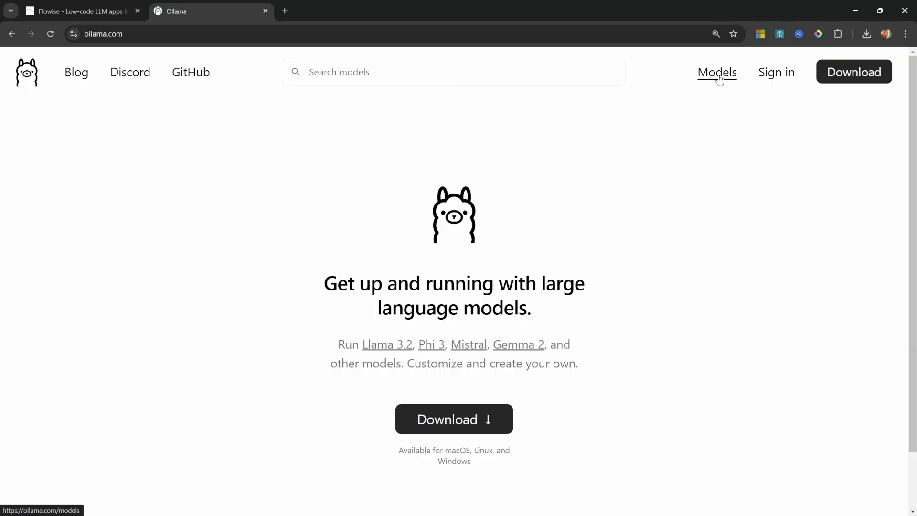
Find llama3.2 in the Ollama website's model library, and copy its 3b run command into Command Prompt.
click(718, 77)
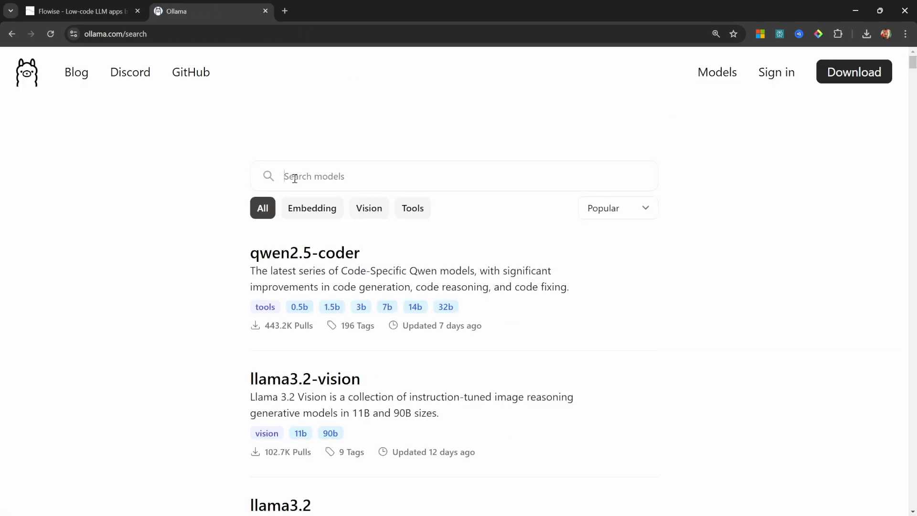
click(328, 180)
text(llama3.2)
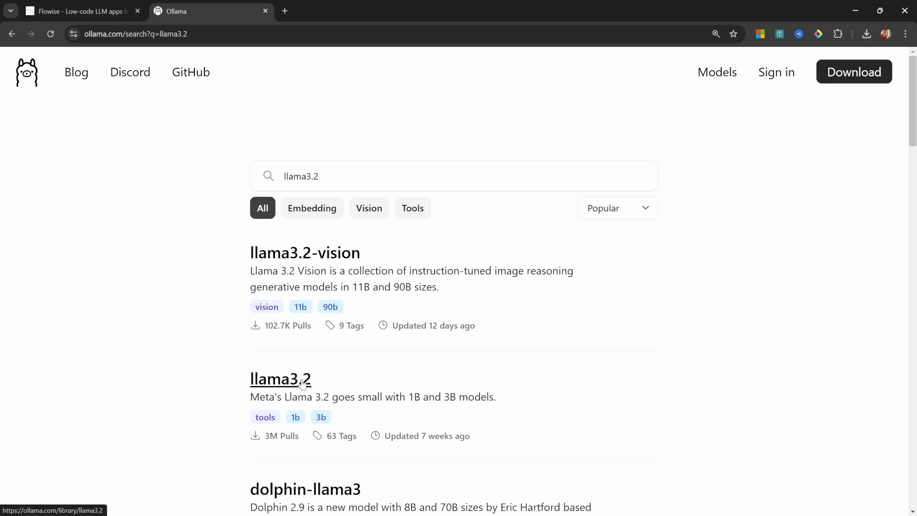
click(283, 384)
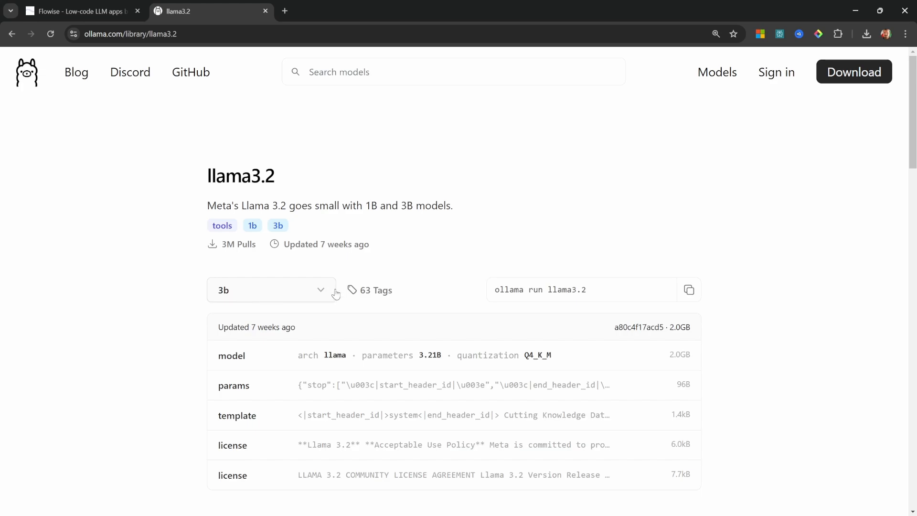
click(688, 291)
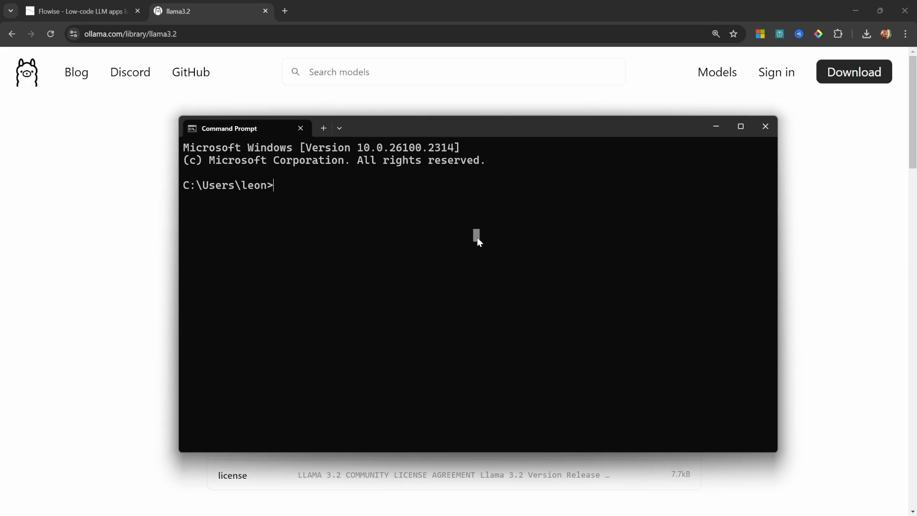
key(ctrl+v)
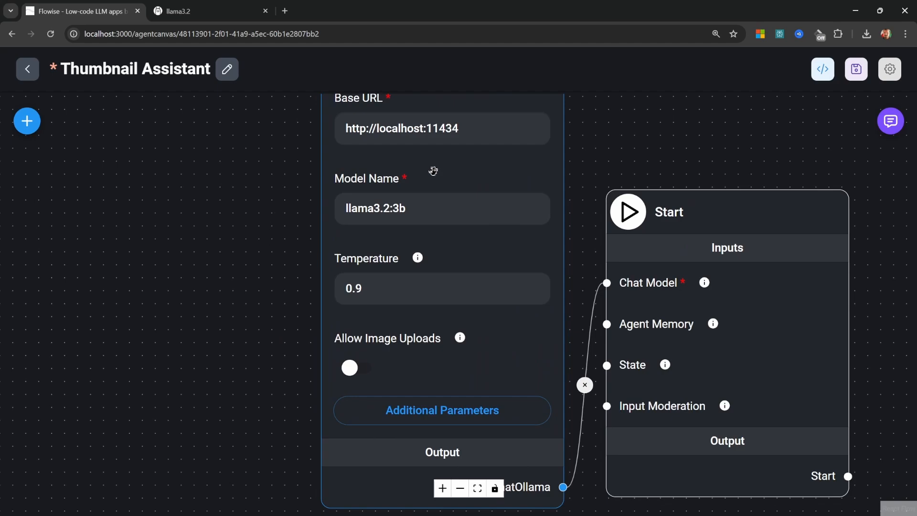
Add an Agent Memory node from the Memory category beside the ChatOllama node.
click(442, 202)
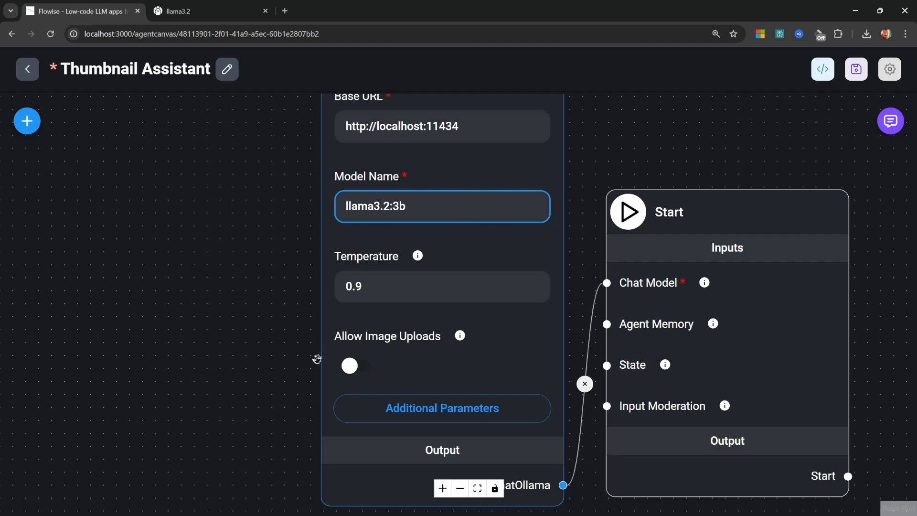
scroll(310, 371, down, 1)
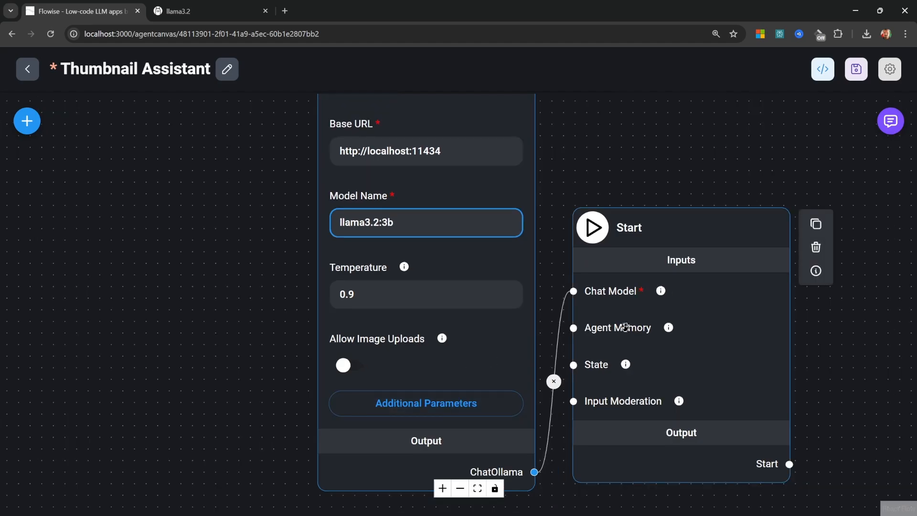
click(26, 120)
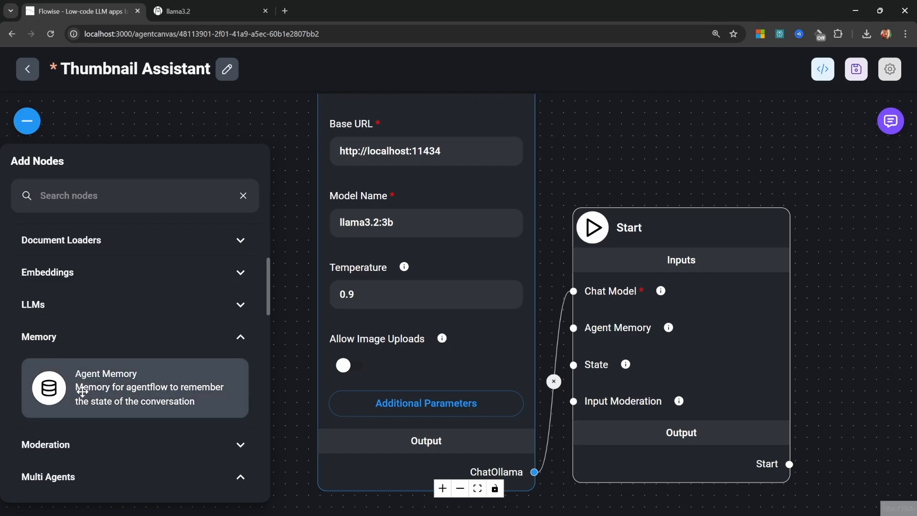
drag(75, 384, 289, 323)
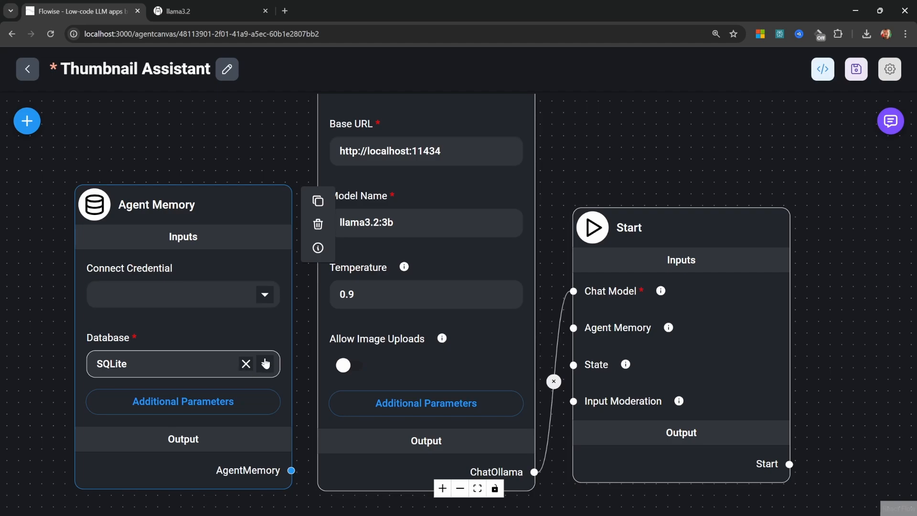
Choose SQLite as the Agent Memory node's database and connect its output to Start's Agent Memory input.
click(264, 363)
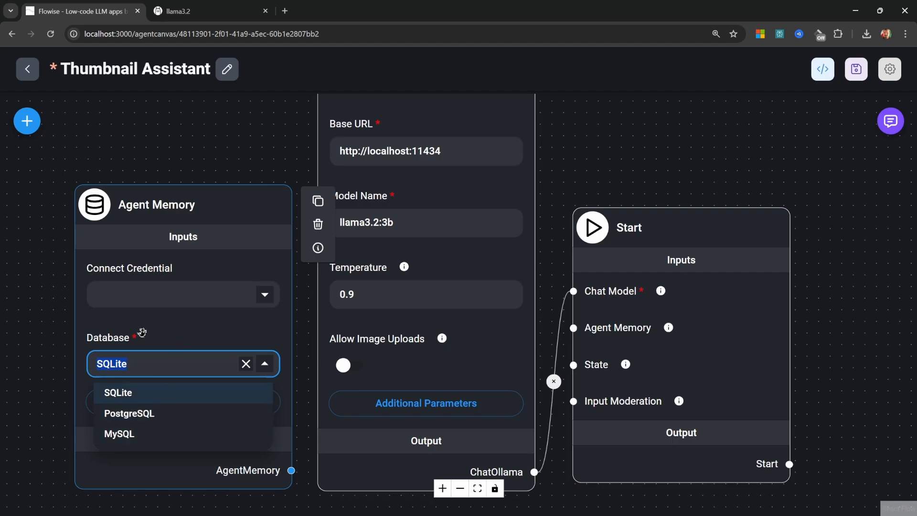
click(112, 386)
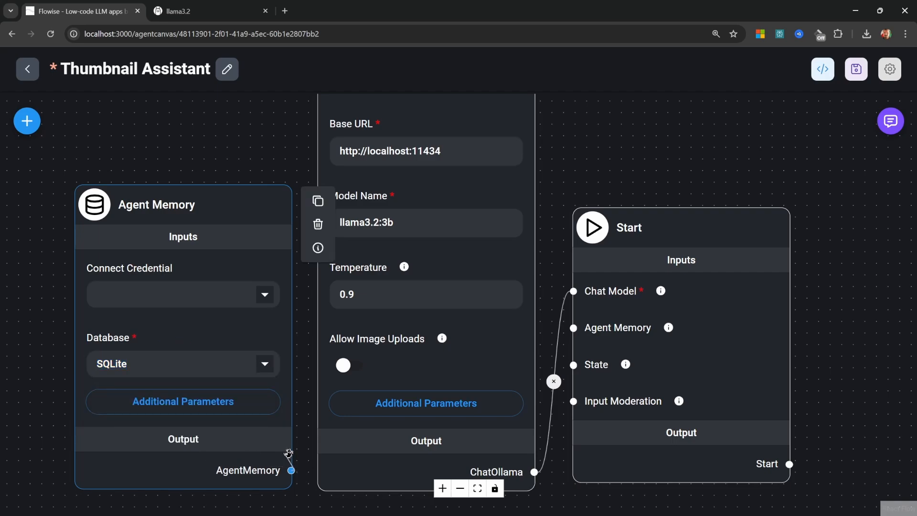
drag(291, 471, 573, 328)
Add an LLM Node from the Sequential Agents category on the output side of the Start node.
scroll(815, 363, down, 3)
drag(802, 342, 442, 307)
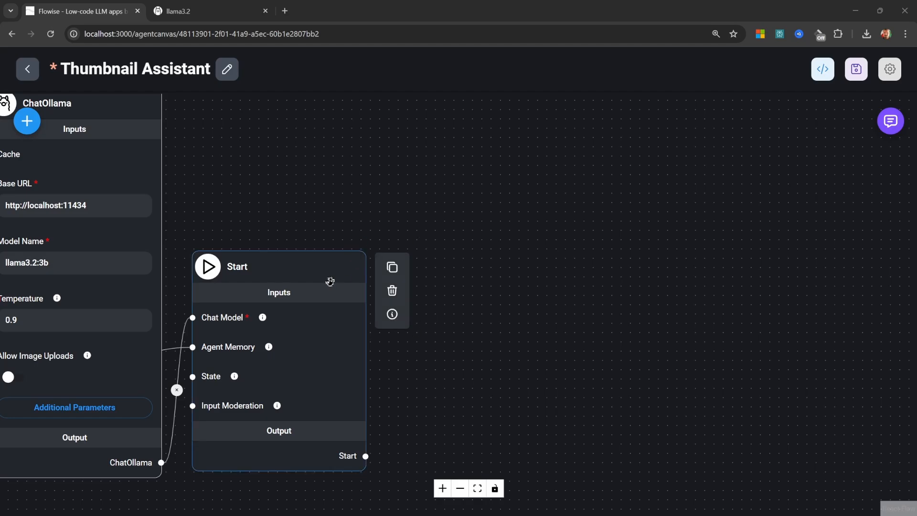
drag(327, 280, 353, 291)
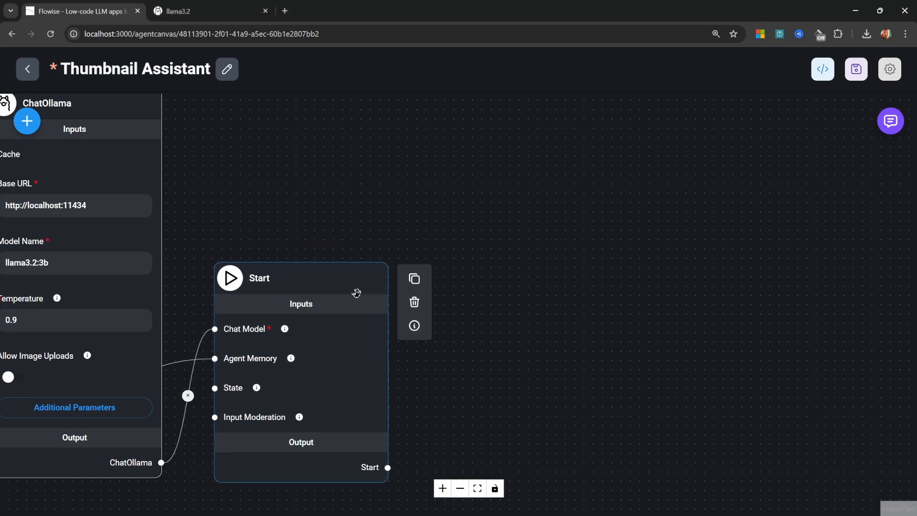
drag(538, 301, 483, 300)
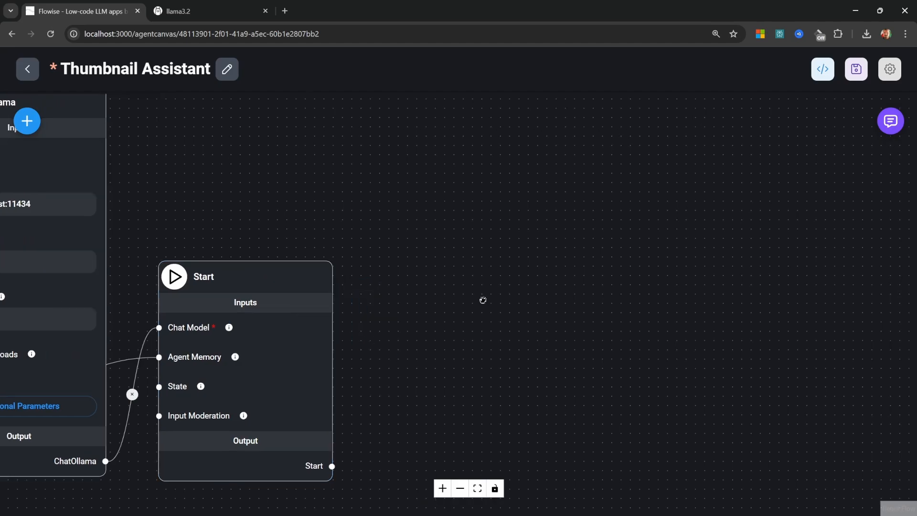
click(27, 121)
scroll(110, 296, down, 10)
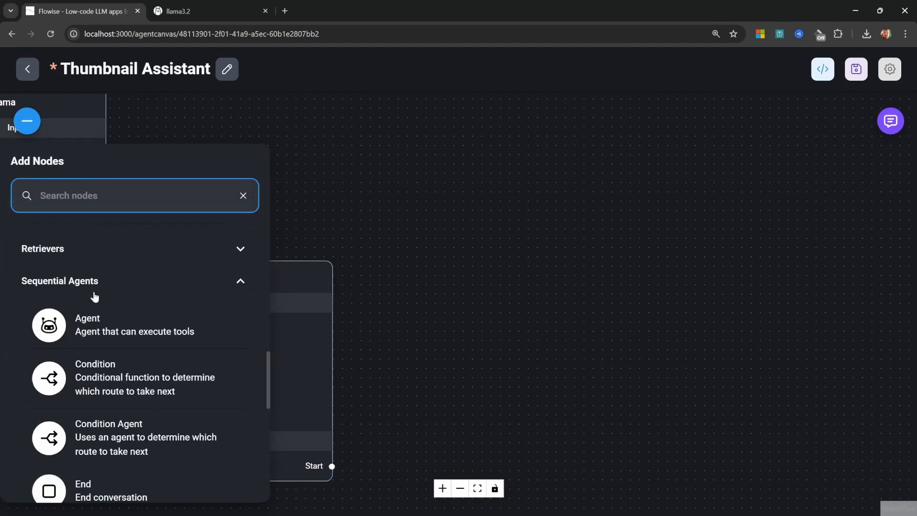
scroll(95, 298, down, 3)
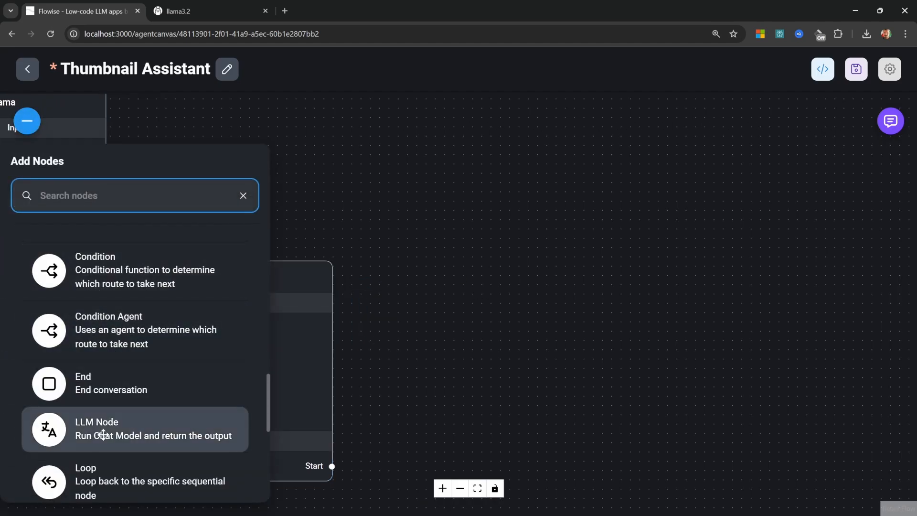
drag(99, 433, 555, 338)
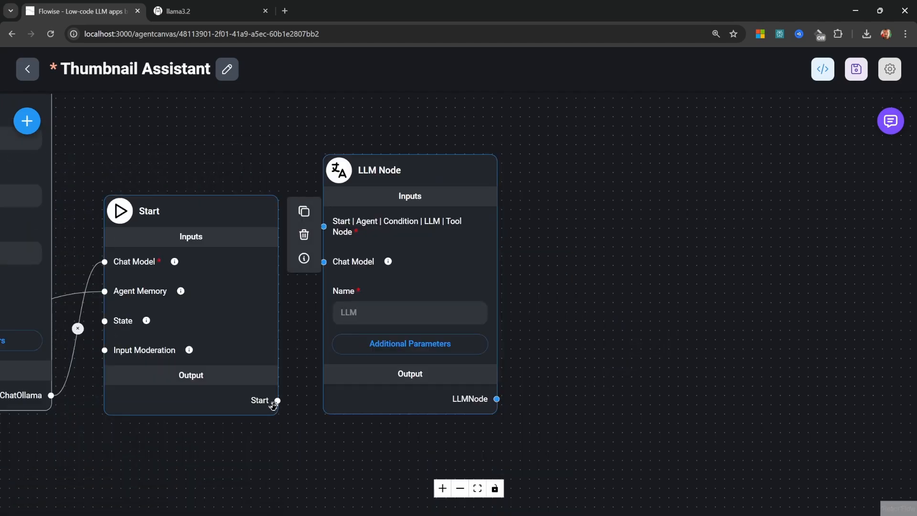
Connect Start's output to the LLM Node's first input and name the LLM Node thumbnail.
drag(277, 400, 309, 266)
drag(330, 217, 329, 220)
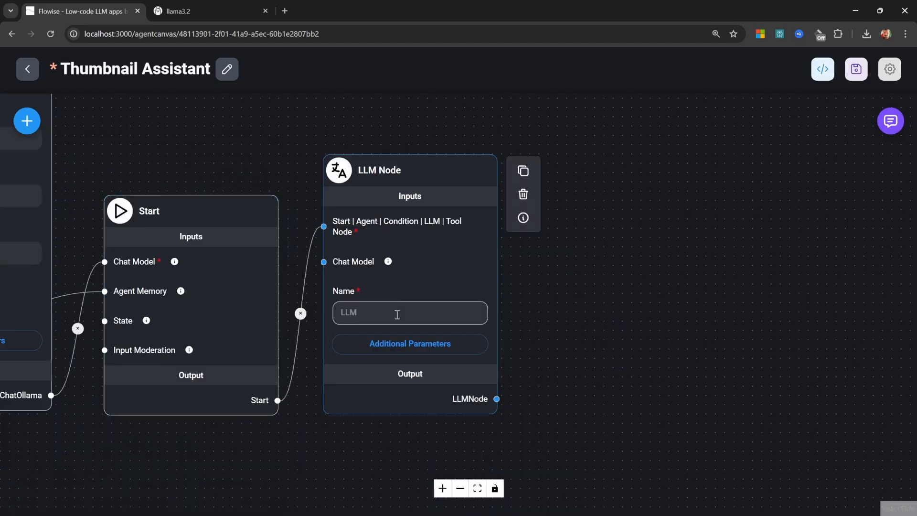
click(400, 311)
text(thumbnail)
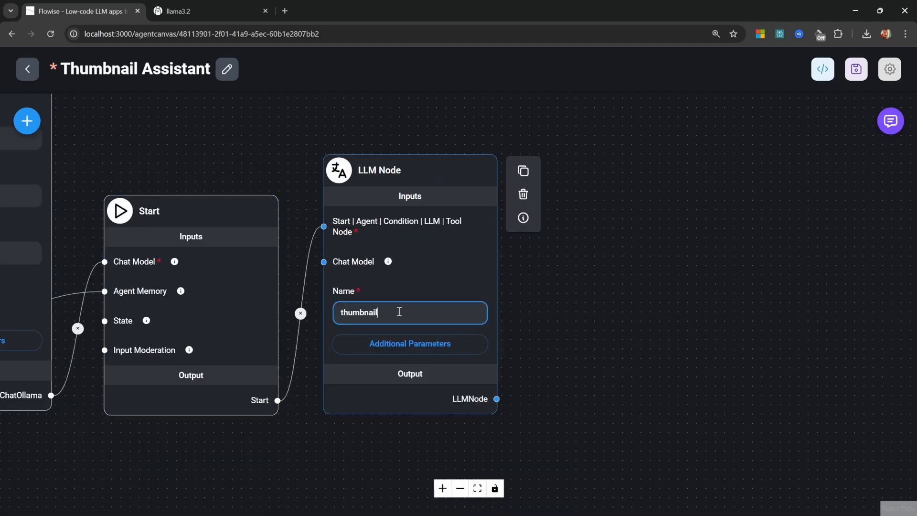
drag(460, 261, 478, 258)
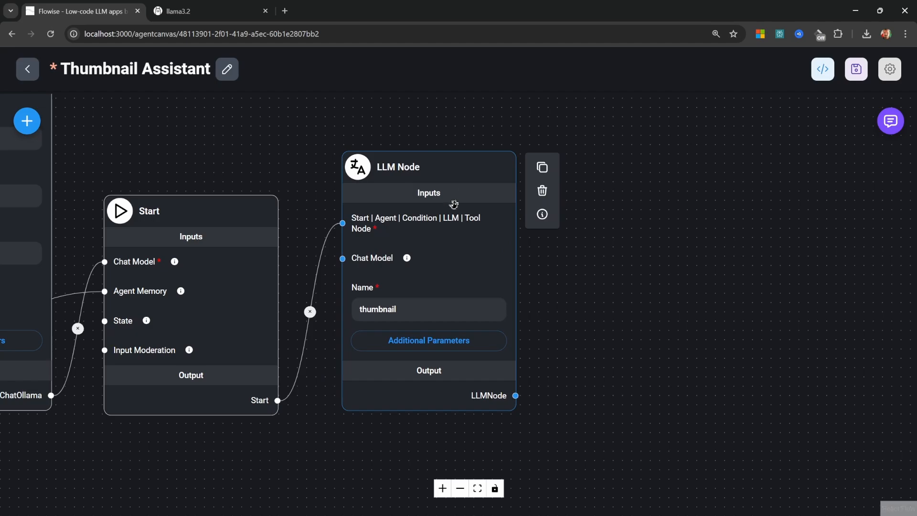
scroll(461, 210, up, 1)
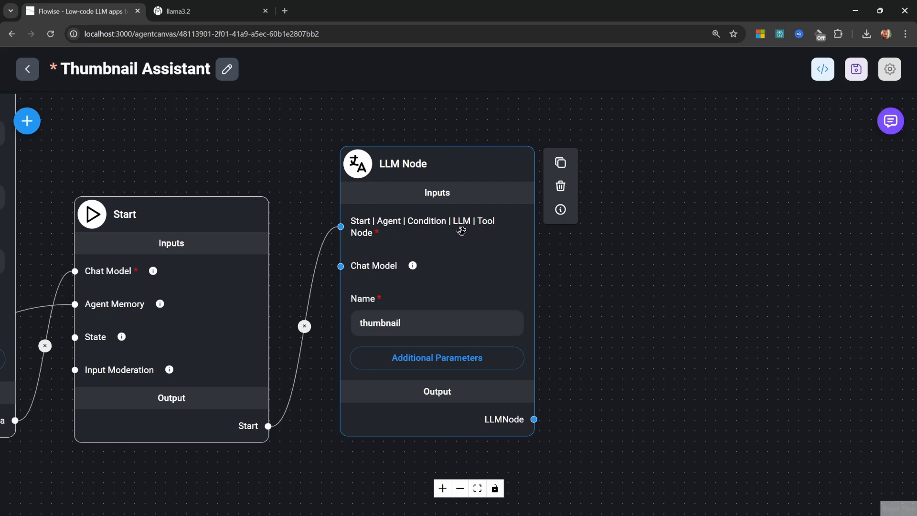
mouse_move(462, 234)
mouse_down()
mouse_move(475, 275)
mouse_move(474, 248)
mouse_move(460, 230)
mouse_move(467, 249)
mouse_up()
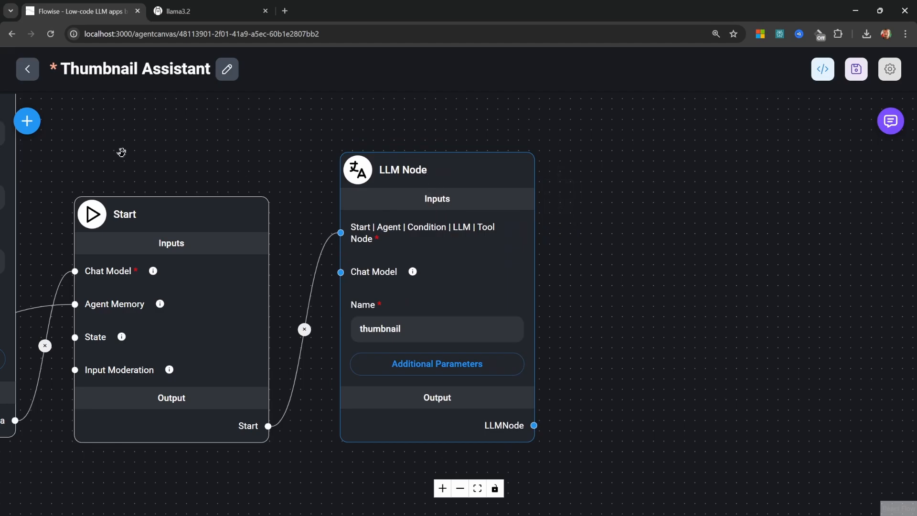
drag(122, 150, 461, 175)
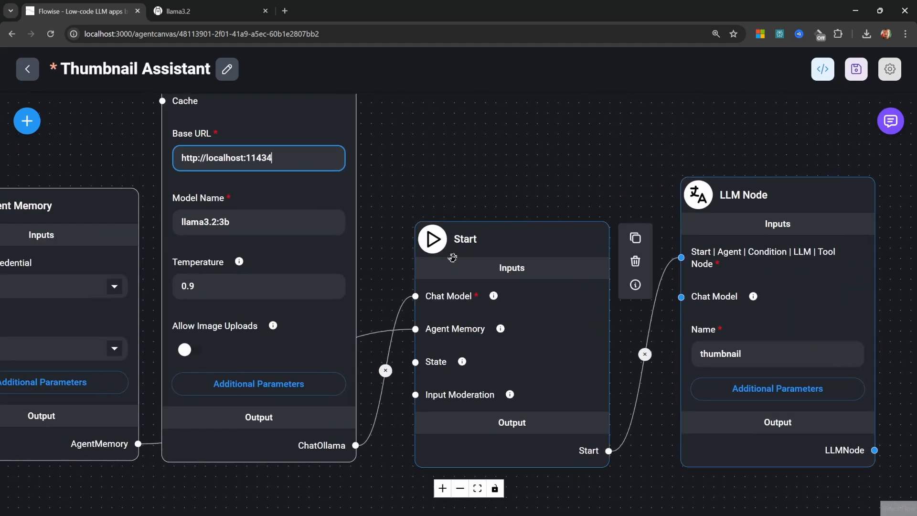
drag(402, 178, 455, 341)
mouse_move(283, 258)
mouse_down()
mouse_move(286, 236)
mouse_move(293, 245)
mouse_up()
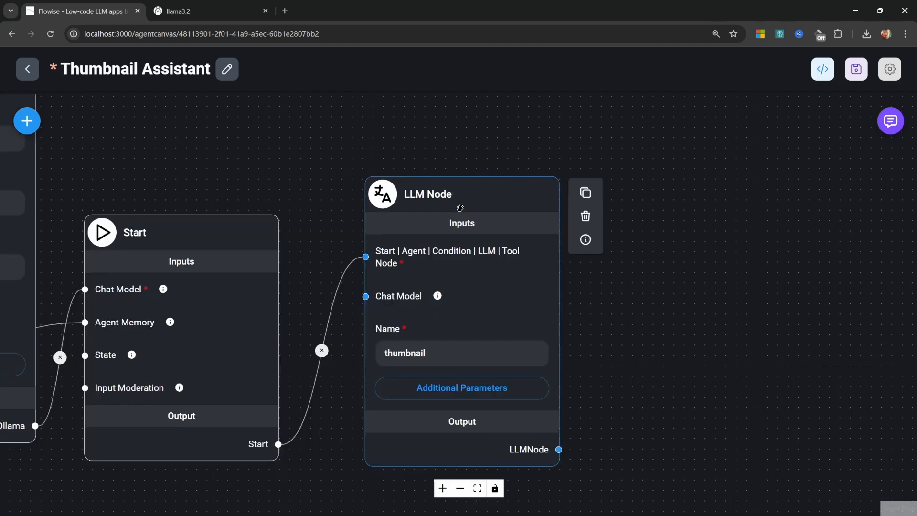
drag(459, 208, 460, 208)
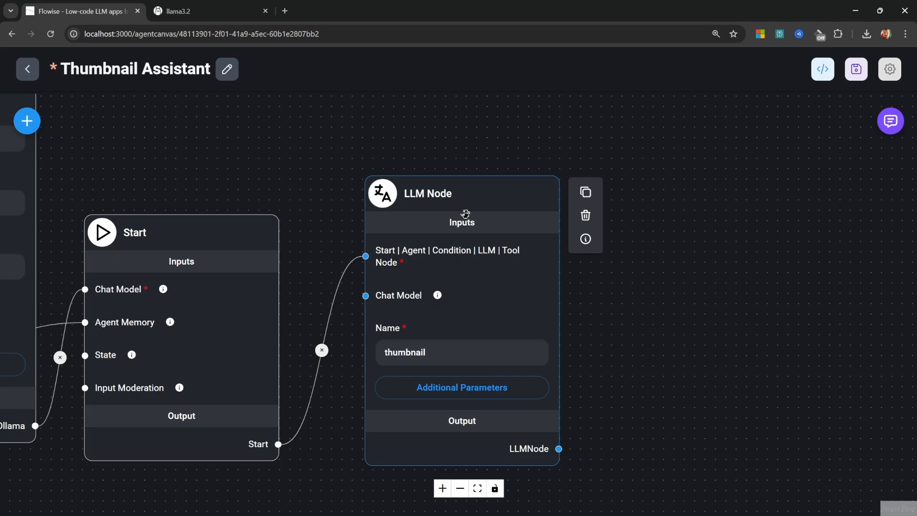
drag(448, 208, 449, 207)
scroll(448, 206, down, 1)
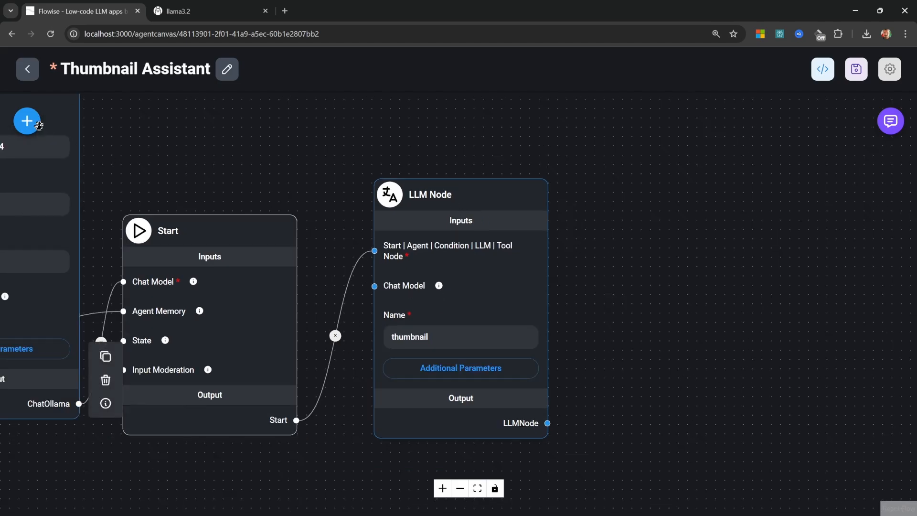
Add a second ChatOllama node above the LLM Node and connect it to the LLM Node's Chat Model input.
click(26, 121)
scroll(153, 396, down, 3)
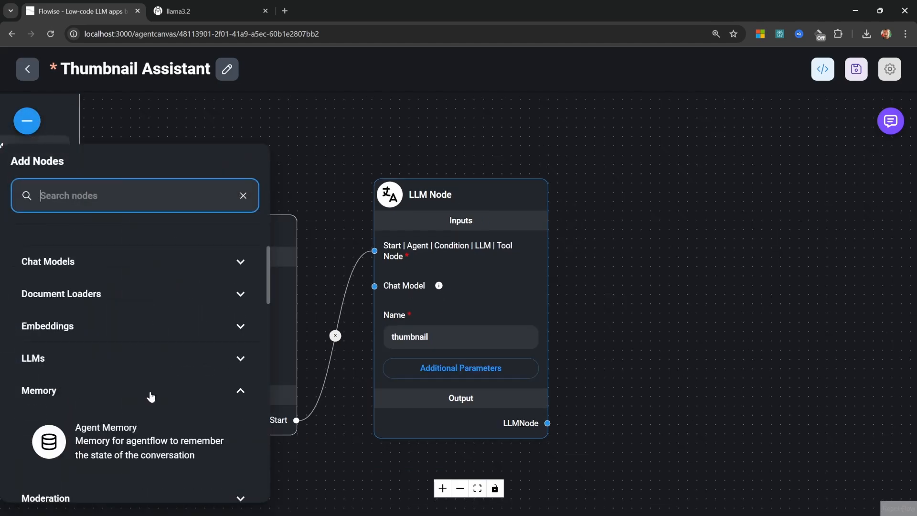
scroll(158, 401, up, 3)
click(119, 320)
scroll(172, 465, down, 20)
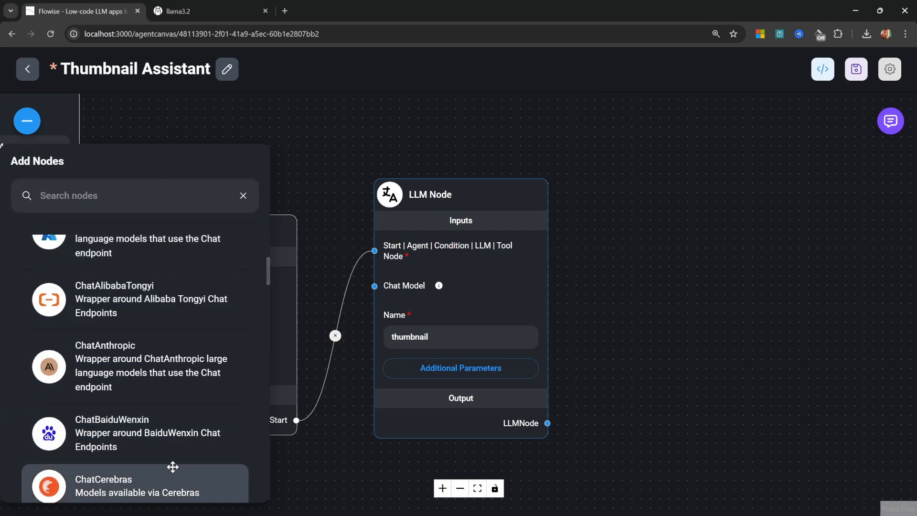
drag(101, 306, 325, 127)
drag(501, 147, 424, 356)
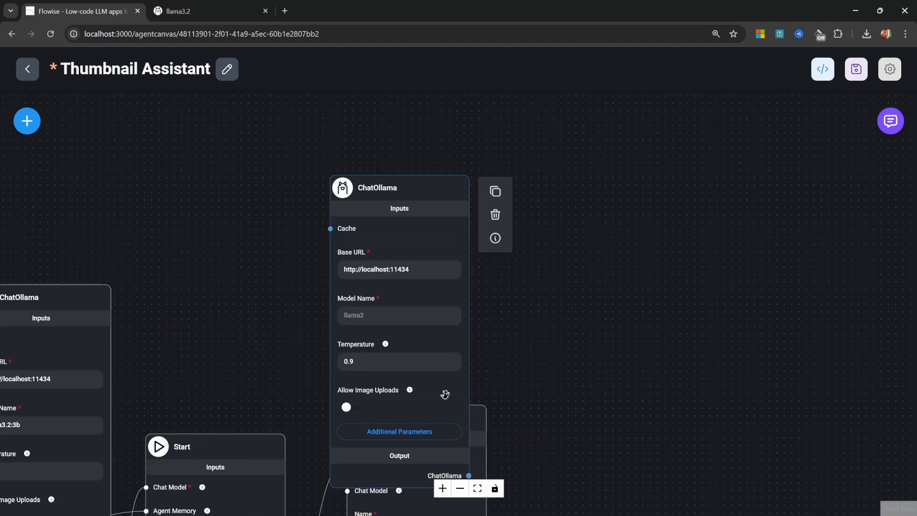
drag(444, 394, 461, 303)
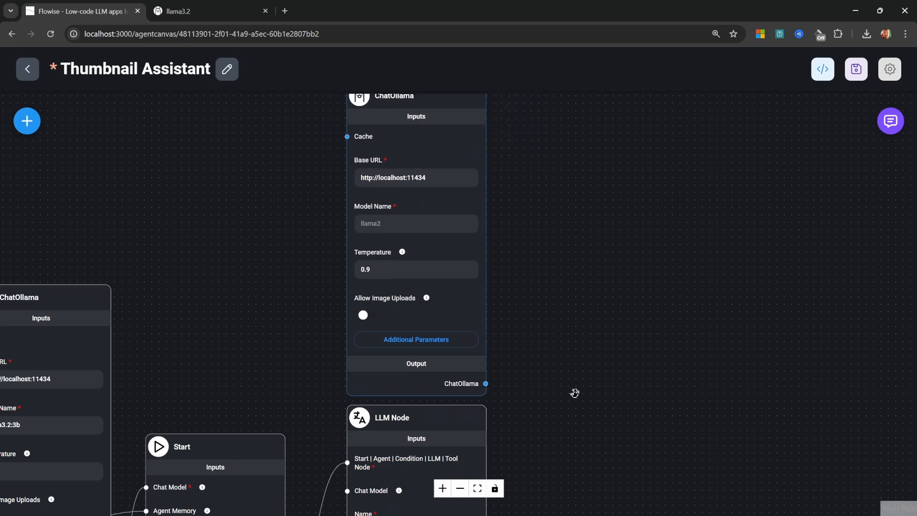
drag(485, 383, 347, 465)
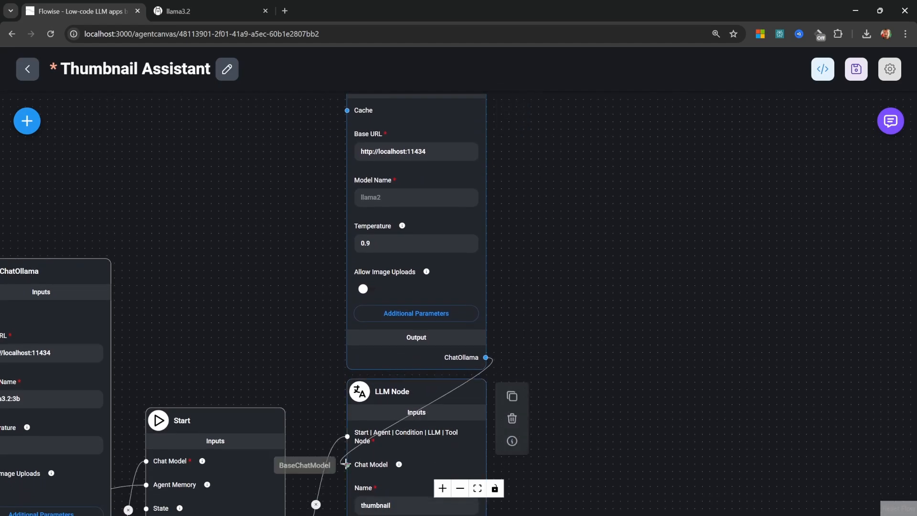
Set the new ChatOllama node's model name to llama3.2-vision and allow image uploads.
scroll(534, 203, up, 2)
drag(534, 203, 523, 282)
click(334, 281)
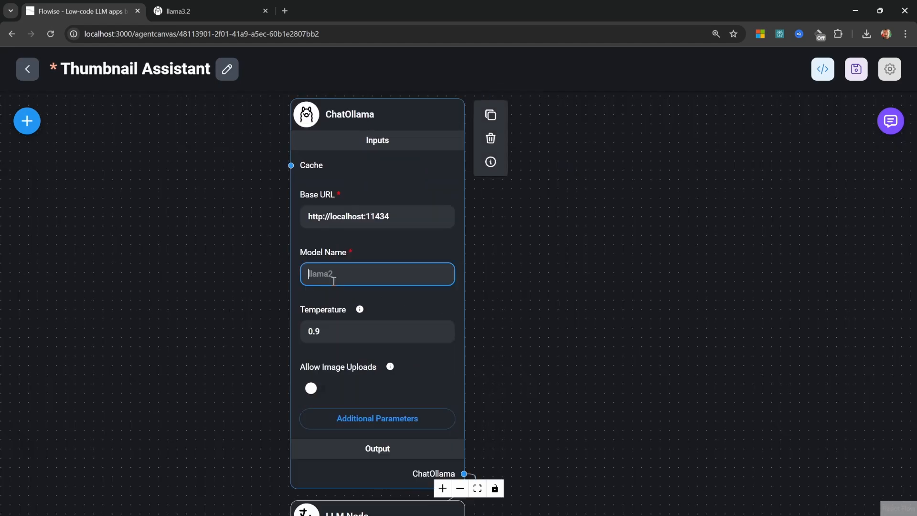
text(llama3.2-vision)
click(315, 391)
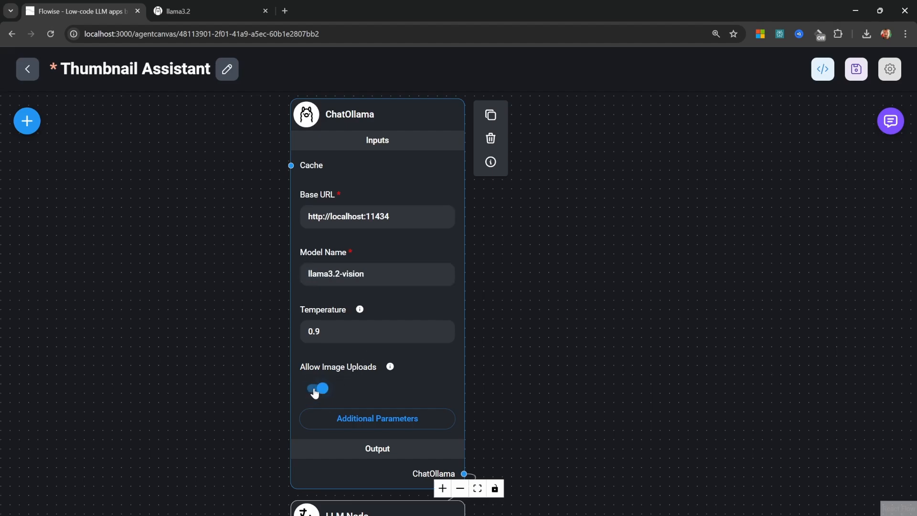
scroll(528, 383, down, 6)
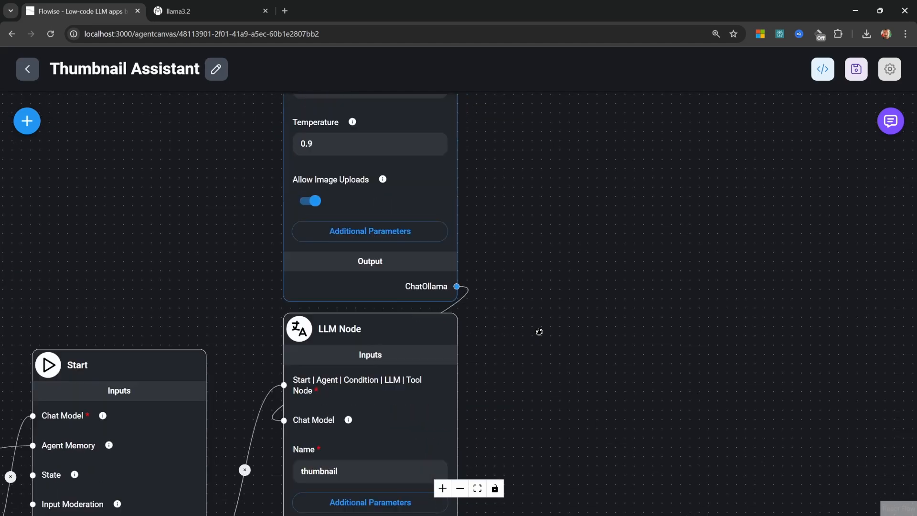
Set the thumbnail LLM Node's system prompt to "Provide a detailed description of the contents of the provided image.".
drag(347, 215, 345, 212)
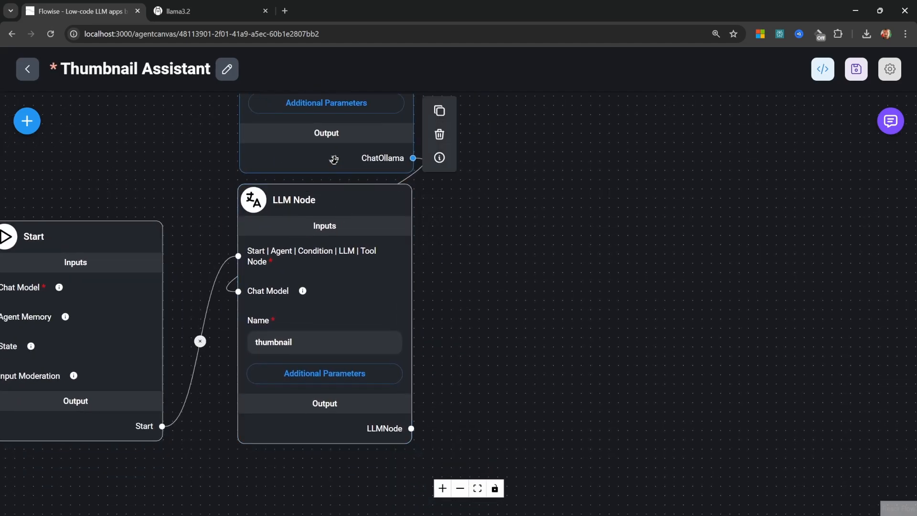
drag(476, 191, 557, 431)
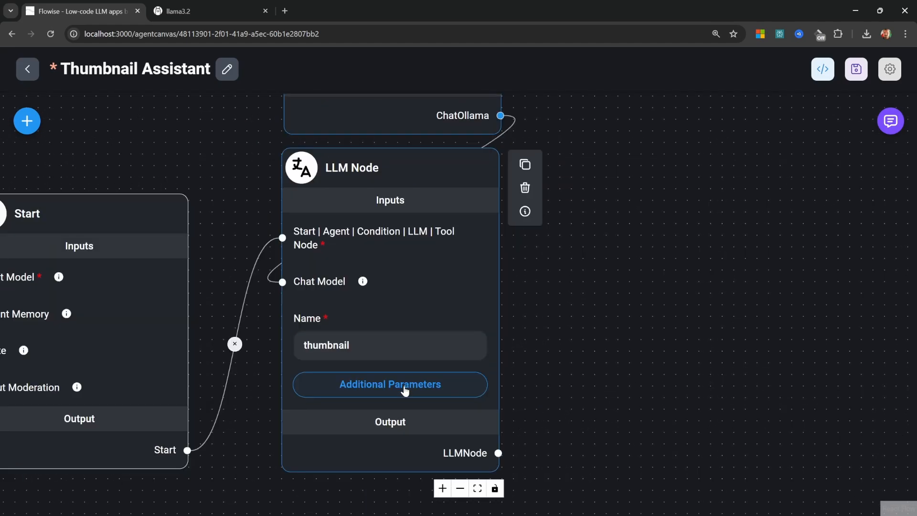
click(404, 387)
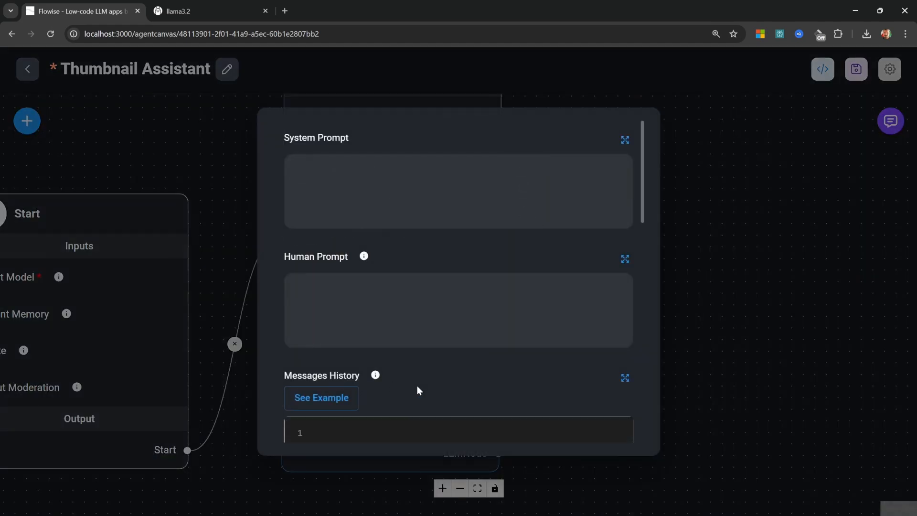
click(454, 173)
text(Provide a detailed description of the contents of the provided image.)
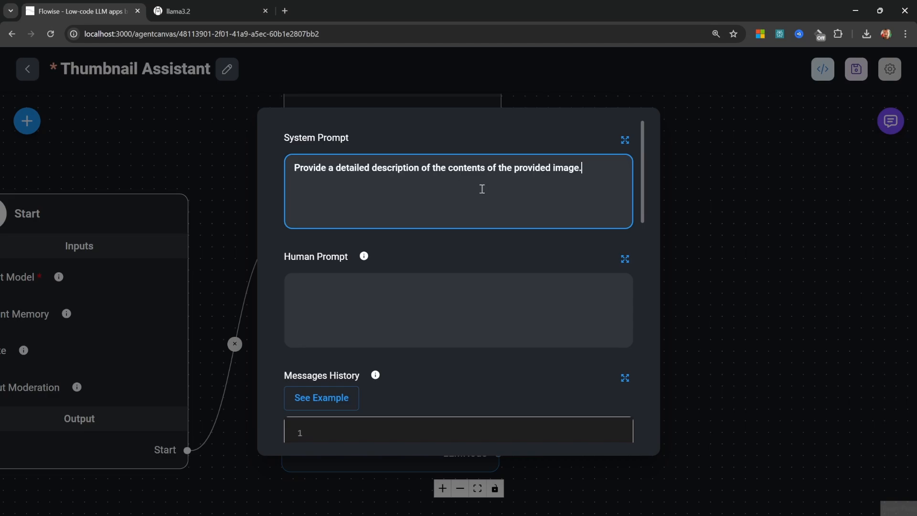
click(576, 196)
click(711, 216)
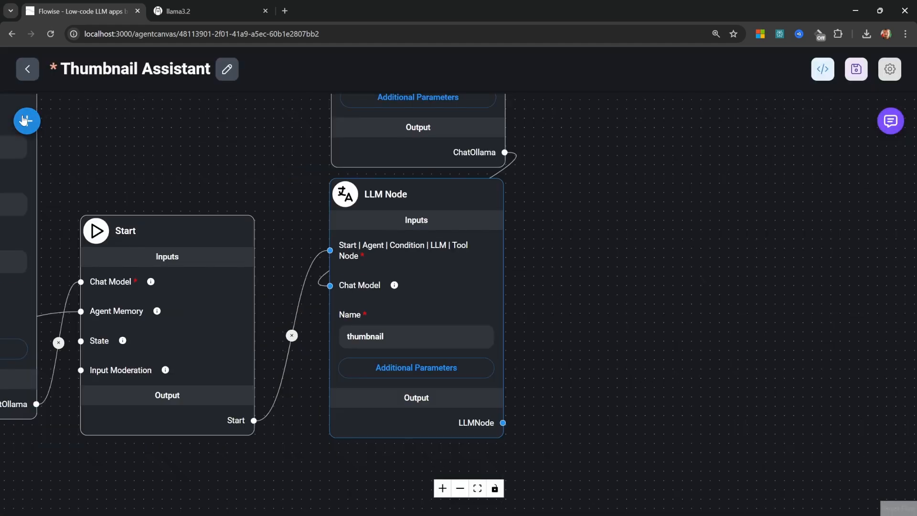
Add an End node connected to the thumbnail LLM Node's output and save the agentflow.
click(24, 121)
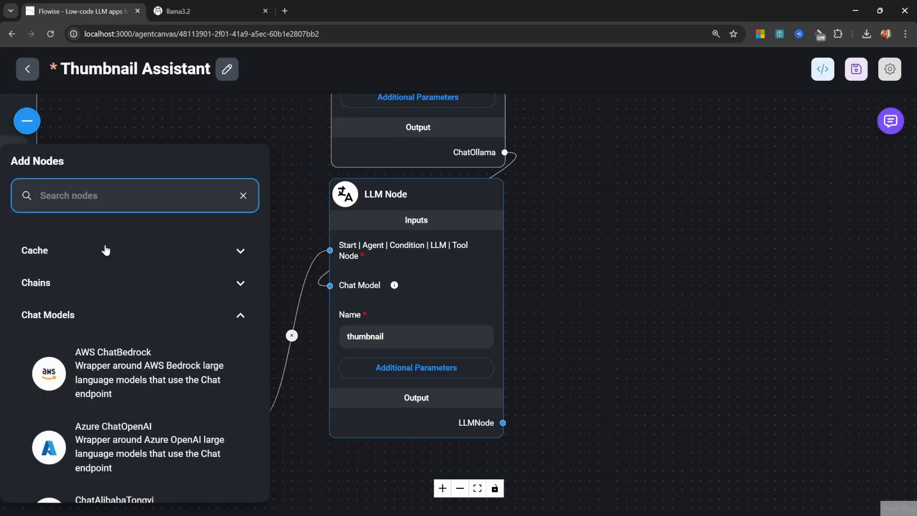
scroll(124, 411, down, 10)
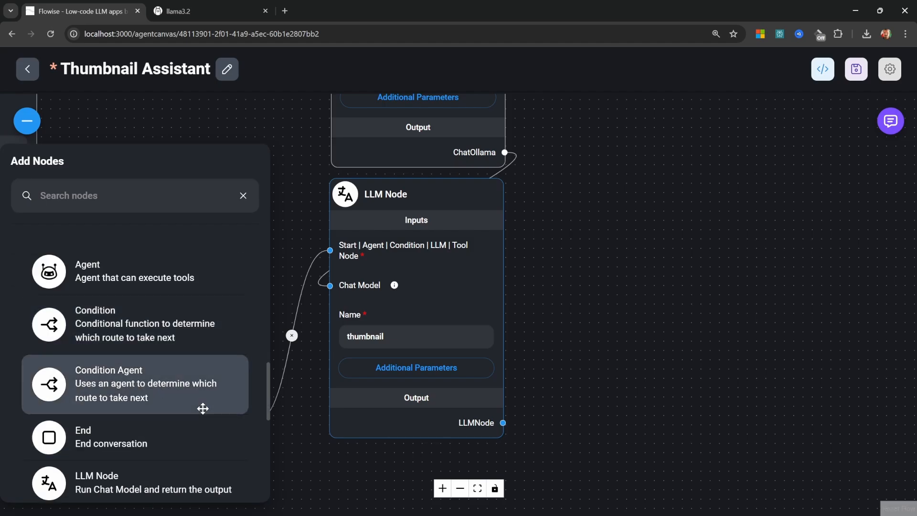
drag(43, 456, 618, 377)
drag(502, 423, 545, 424)
click(856, 69)
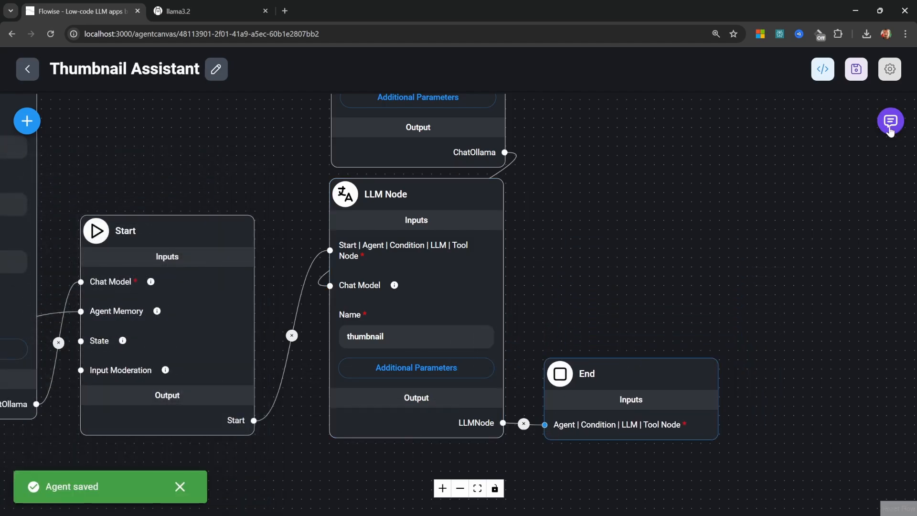
Test the flow in the expanded chat by sending the "Multi-Stage RAG Agents" thumbnail image and review the generated description.
click(888, 121)
click(809, 124)
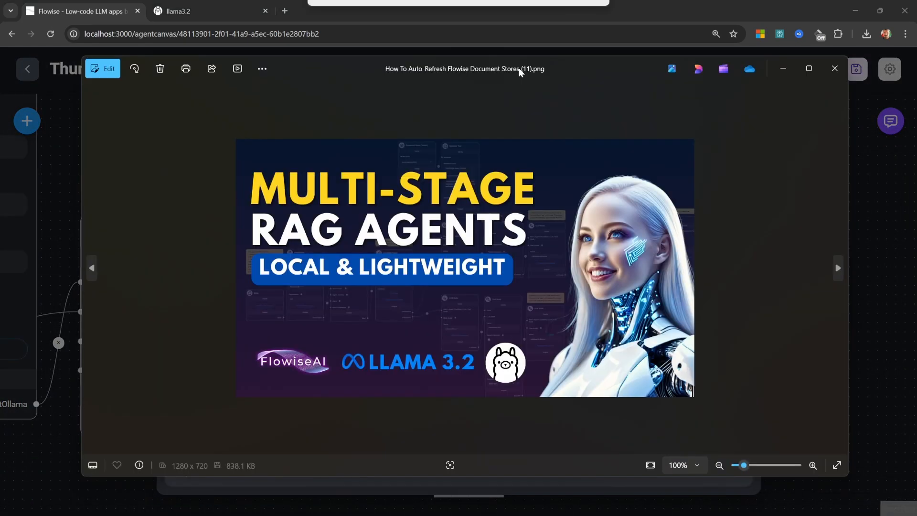
drag(518, 68, 506, 79)
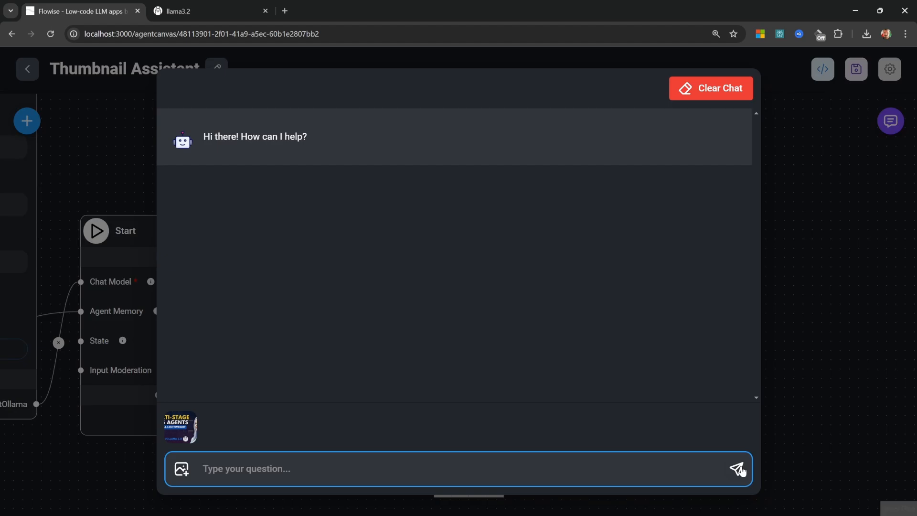
click(739, 469)
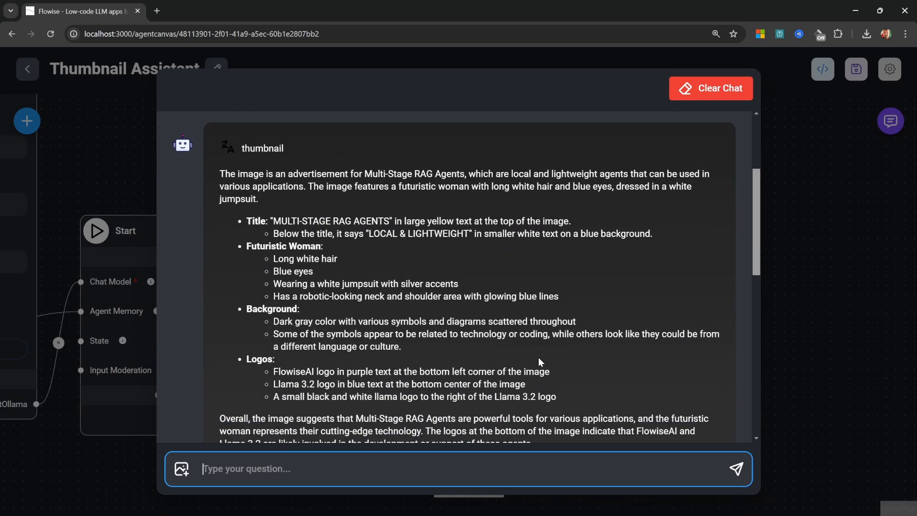
scroll(568, 340, down, 1)
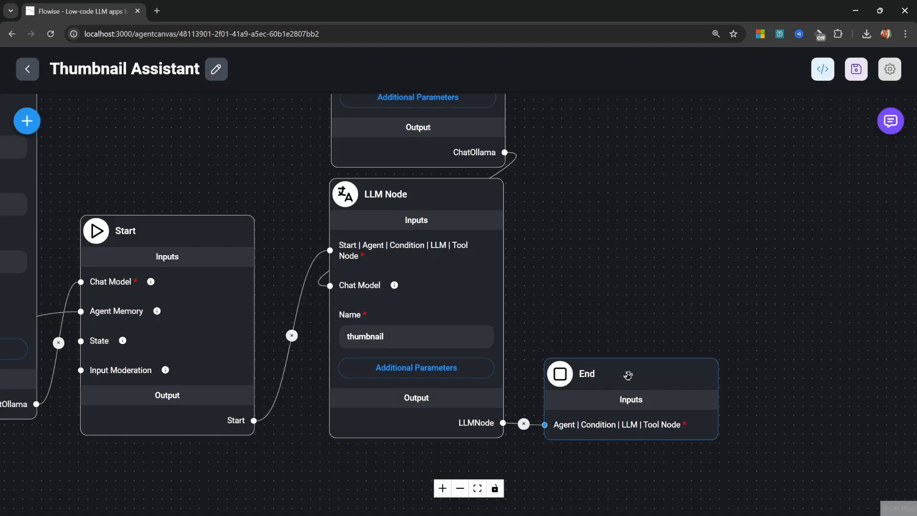
Move the End node farther from the thumbnail LLM Node and delete the connection between them.
drag(662, 378, 880, 369)
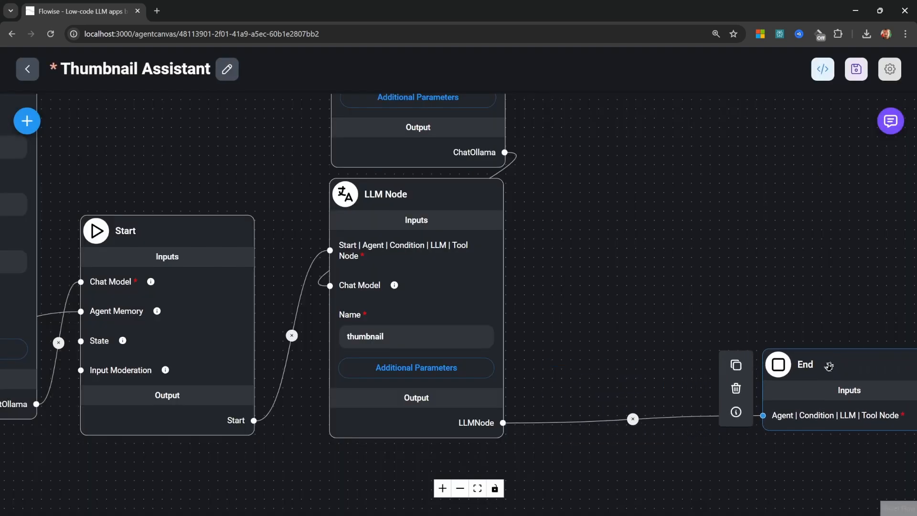
drag(656, 324, 472, 324)
click(448, 418)
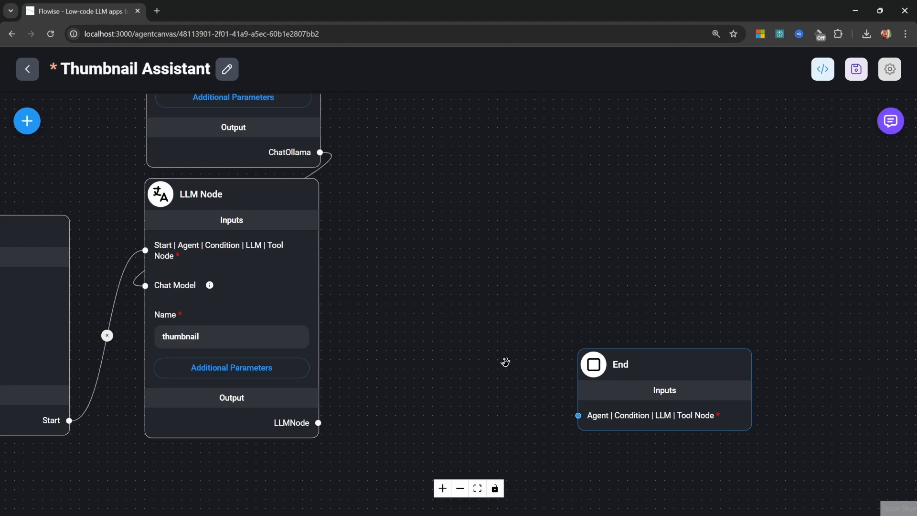
drag(649, 368, 667, 370)
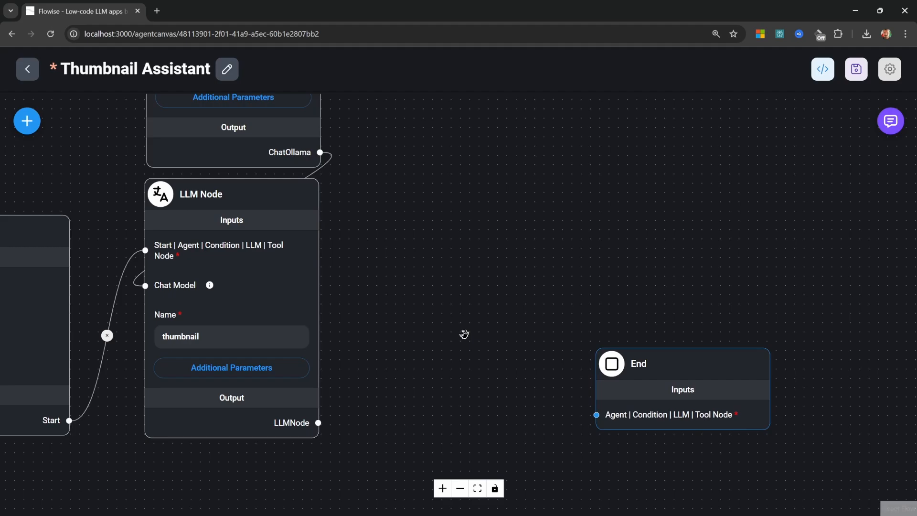
Add an LLM Node named titles between the thumbnail and End nodes, and connect the thumbnail node's output to its first input.
click(27, 123)
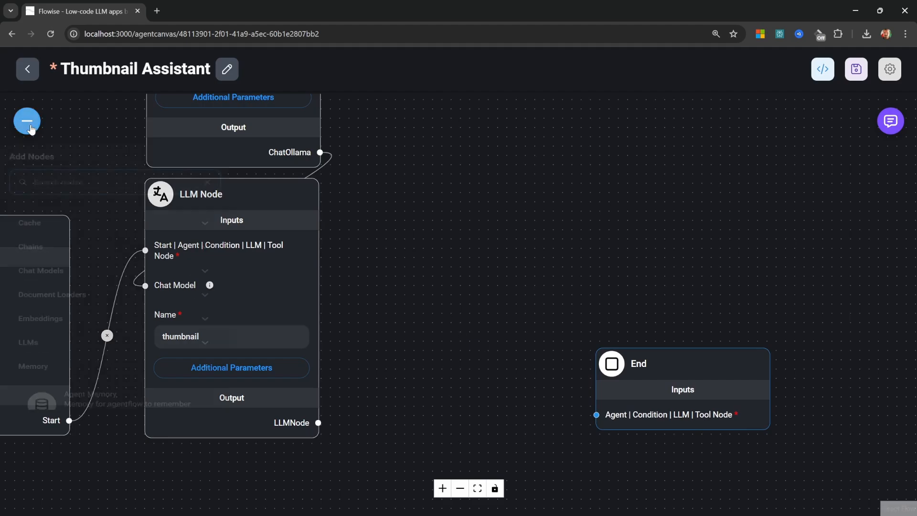
scroll(157, 425, down, 4)
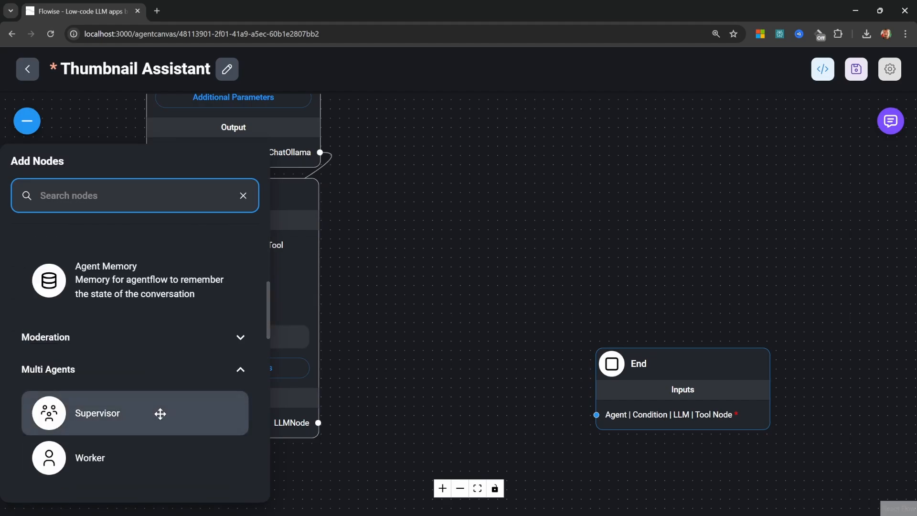
scroll(155, 413, down, 2)
scroll(160, 411, down, 5)
scroll(159, 408, up, 1)
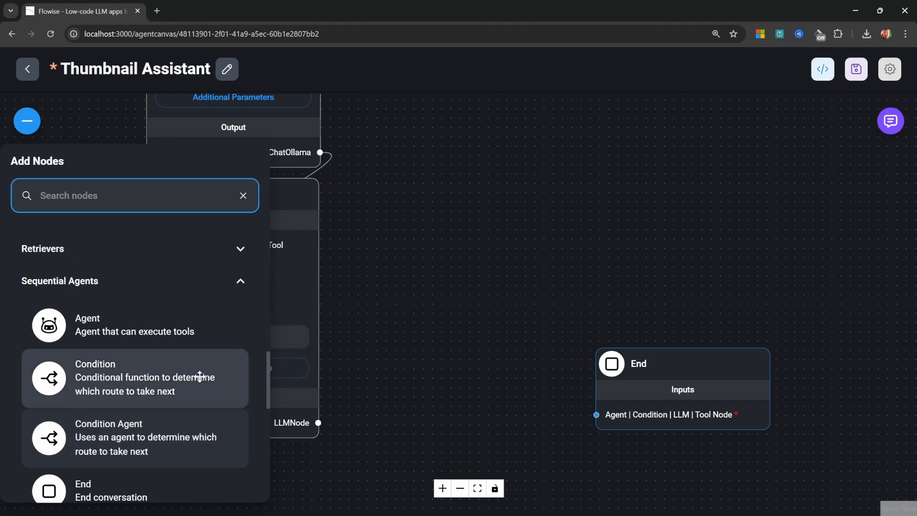
scroll(200, 375, down, 3)
drag(98, 380, 502, 181)
click(454, 334)
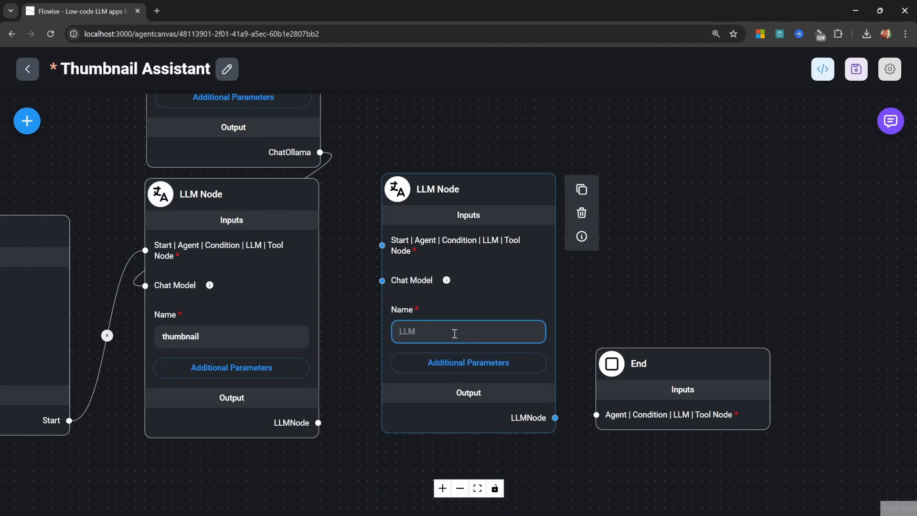
text(titles)
drag(318, 423, 383, 247)
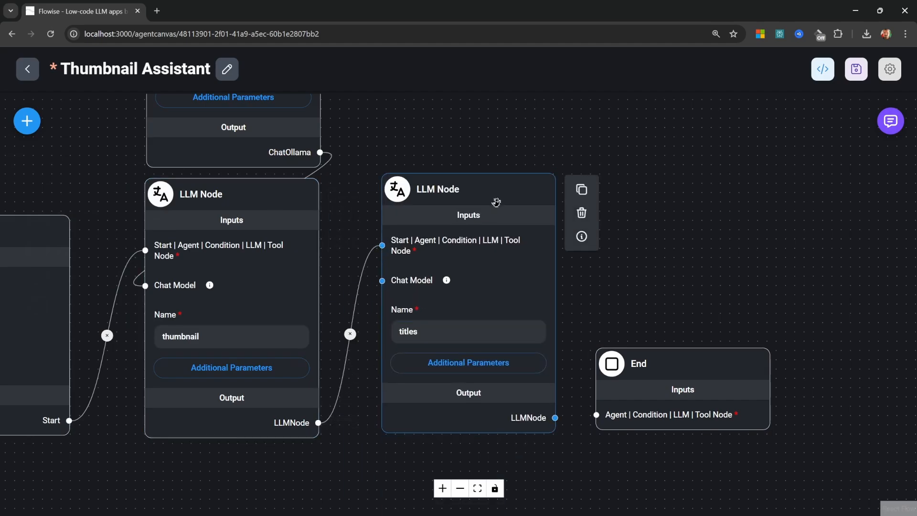
drag(495, 203, 489, 208)
Set the titles node's system prompt to "Based on the video description, provided by the user, generate 5 title ideas." and human prompt to "{description}".
click(458, 367)
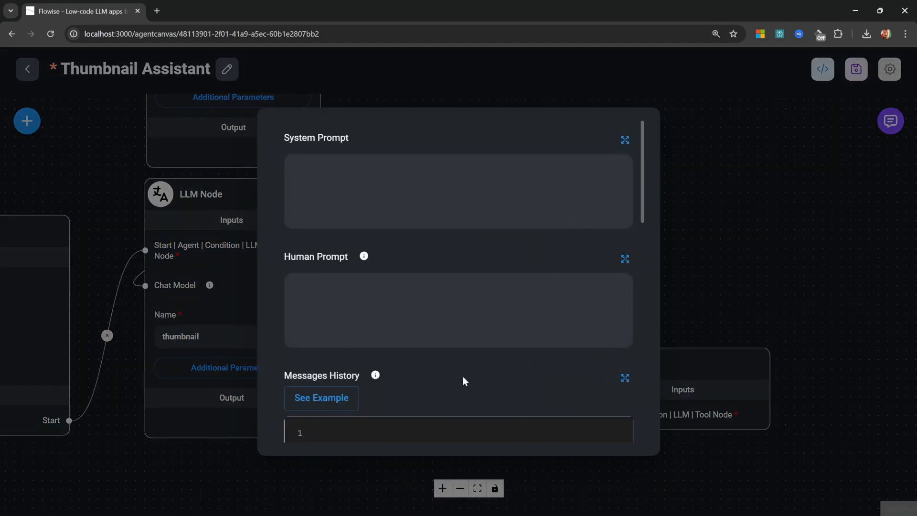
click(391, 198)
text(Based on the video description, provided by the user, generate 5 title ideas.)
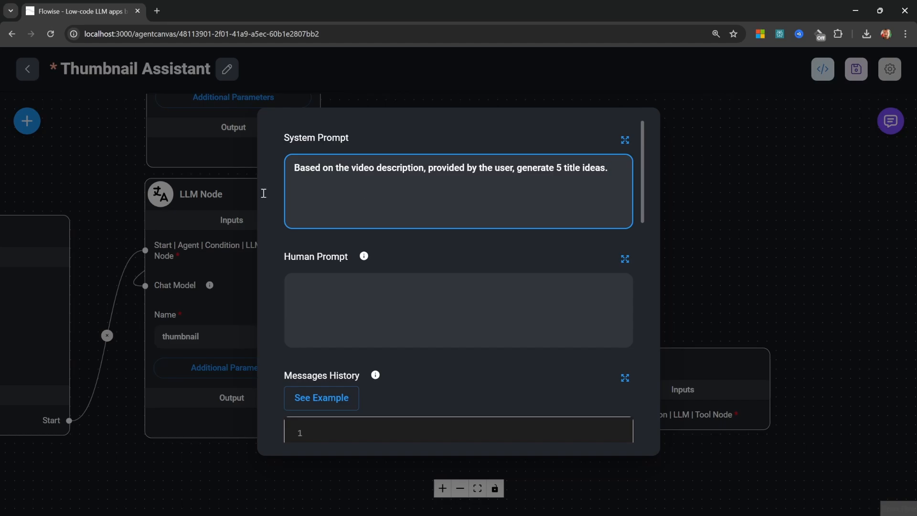
click(439, 308)
text({description})
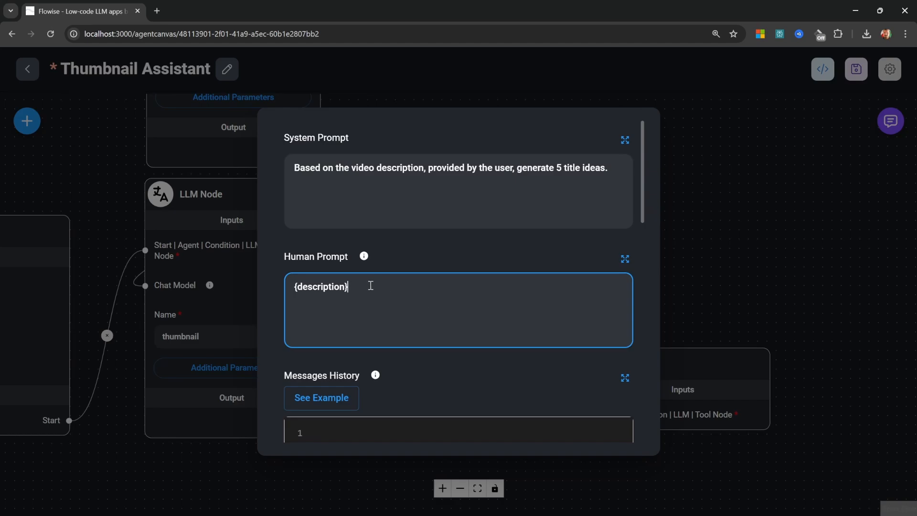
Map the titles node's description prompt value to the question variable from the chatbox and close its parameters.
scroll(382, 298, down, 4)
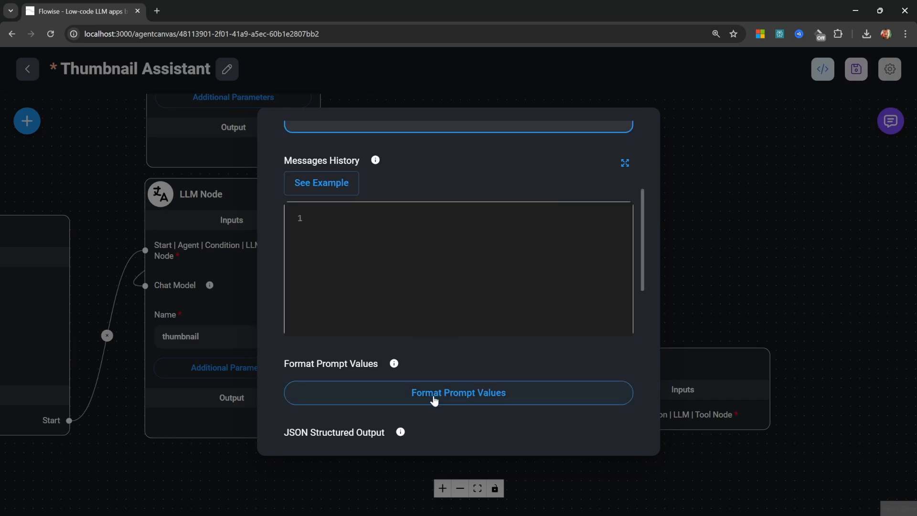
click(466, 389)
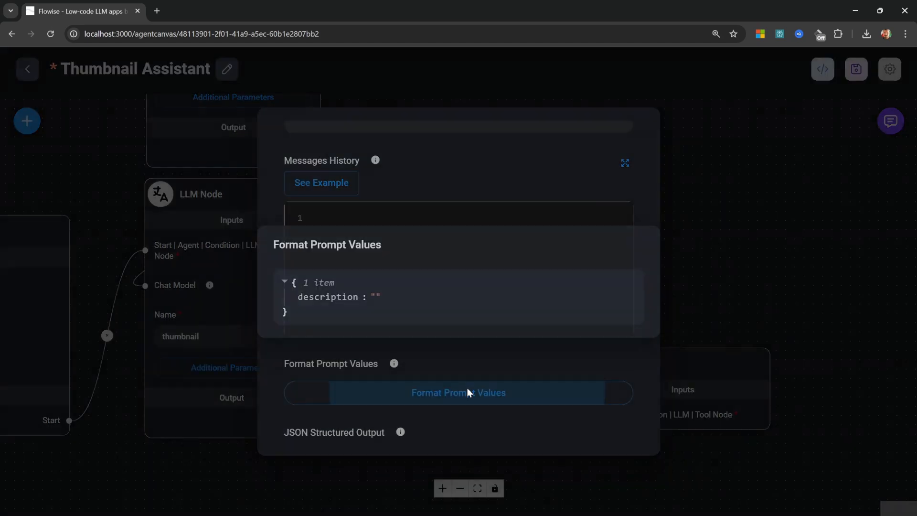
click(401, 296)
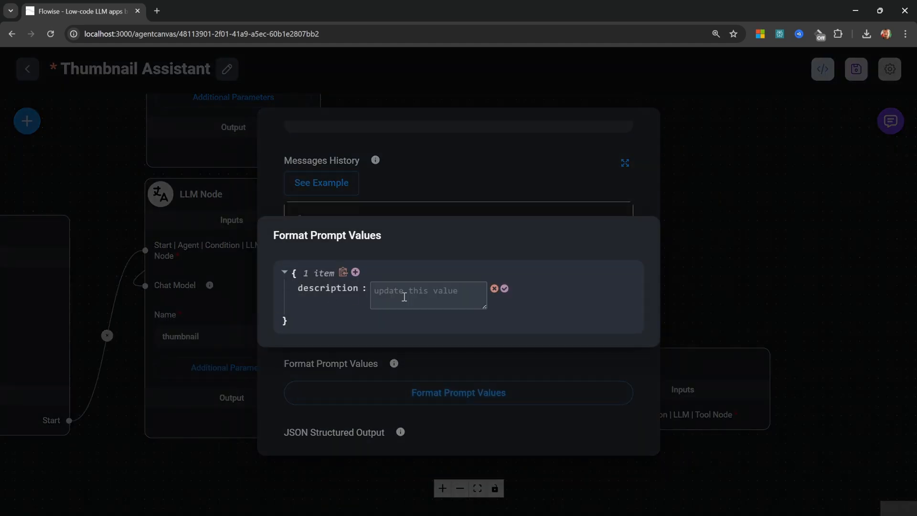
click(404, 297)
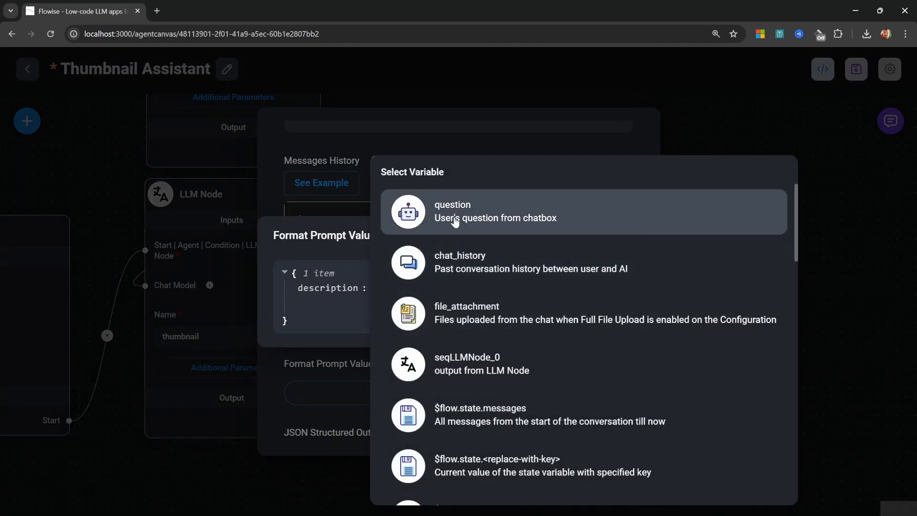
click(454, 219)
click(751, 209)
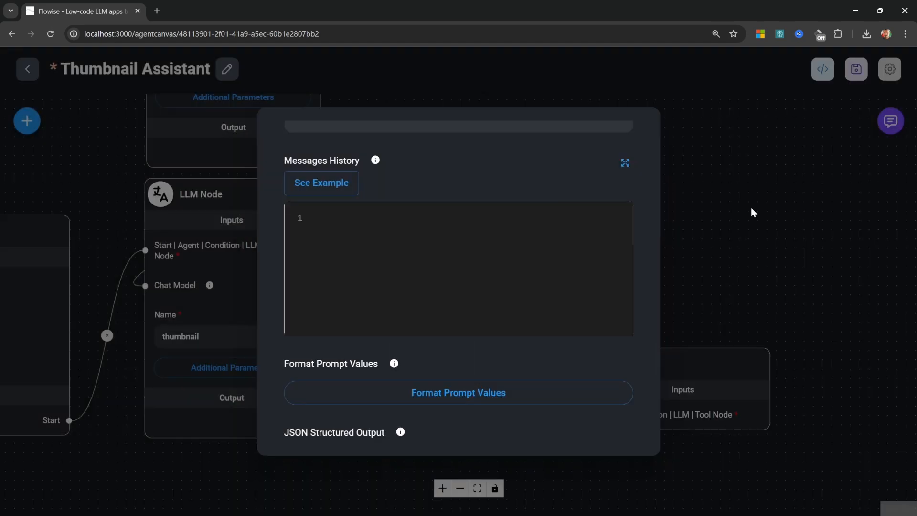
click(750, 206)
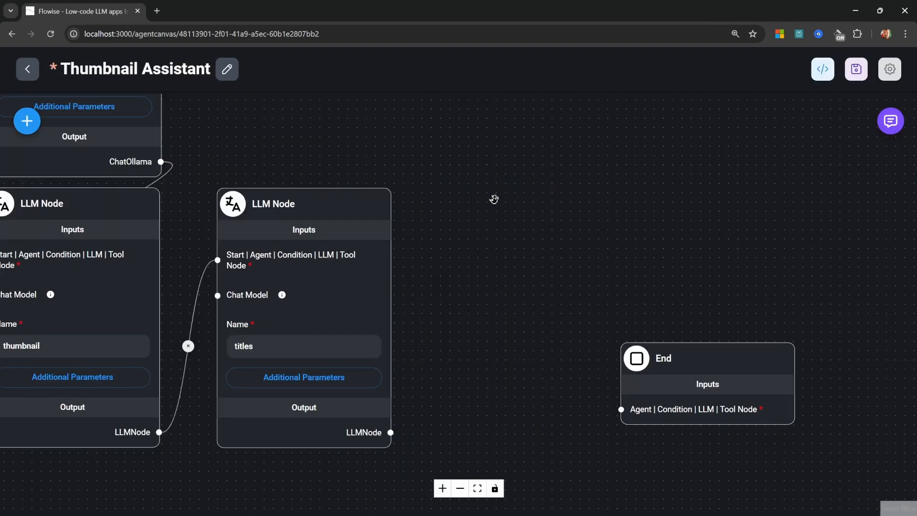
Add a third LLM Node between the titles and End nodes and name it summary.
click(27, 120)
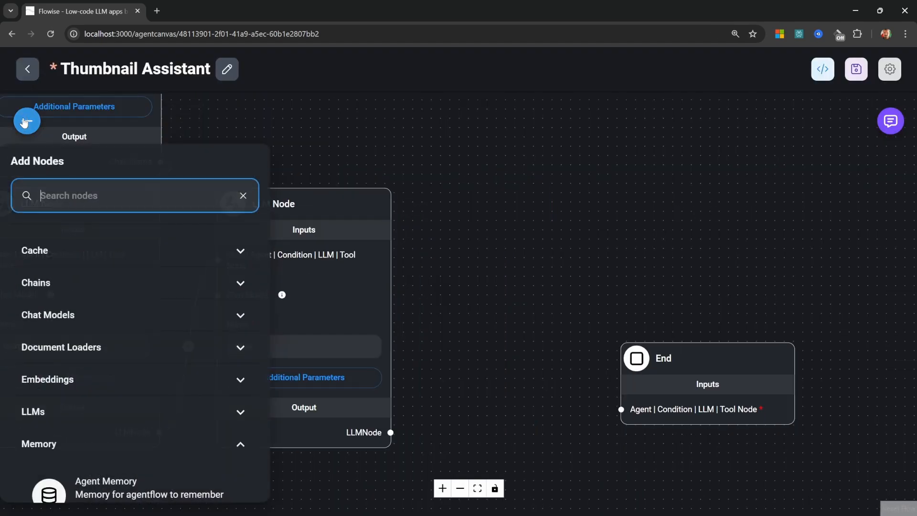
scroll(181, 377, down, 5)
scroll(181, 377, down, 10)
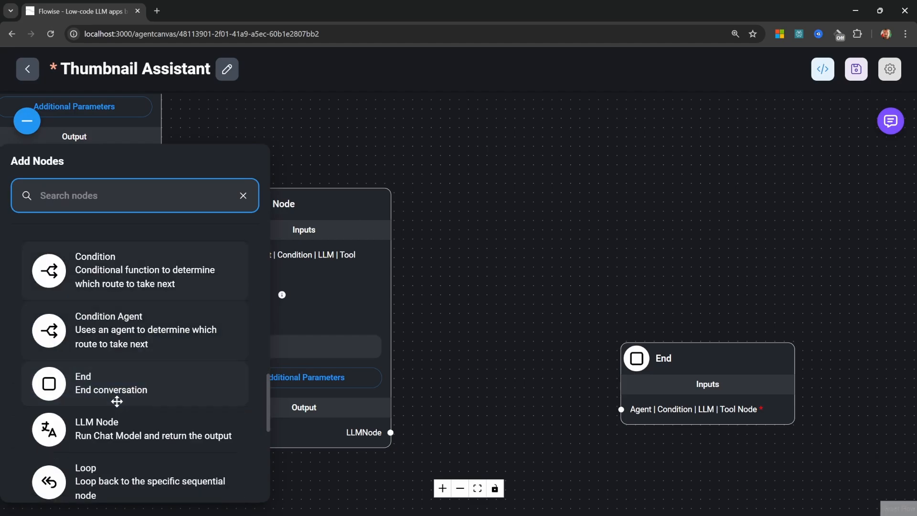
drag(116, 405, 529, 292)
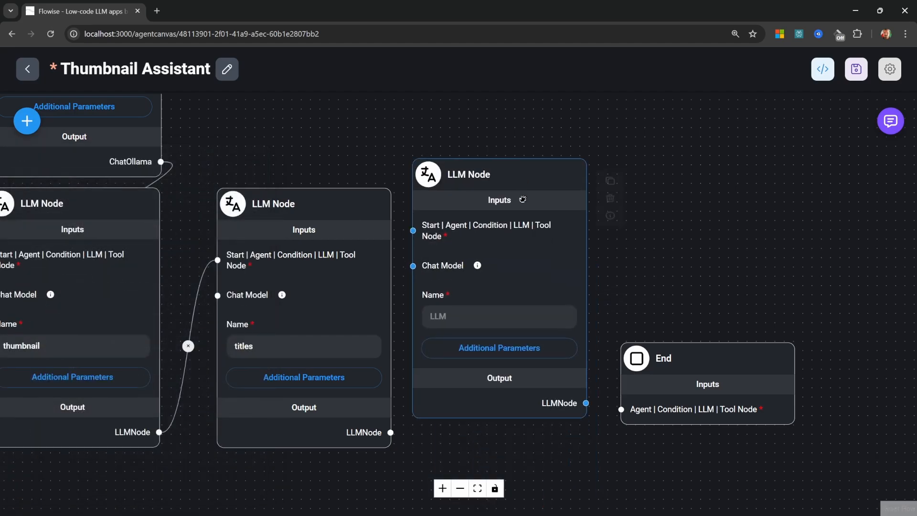
click(487, 337)
text(summary)
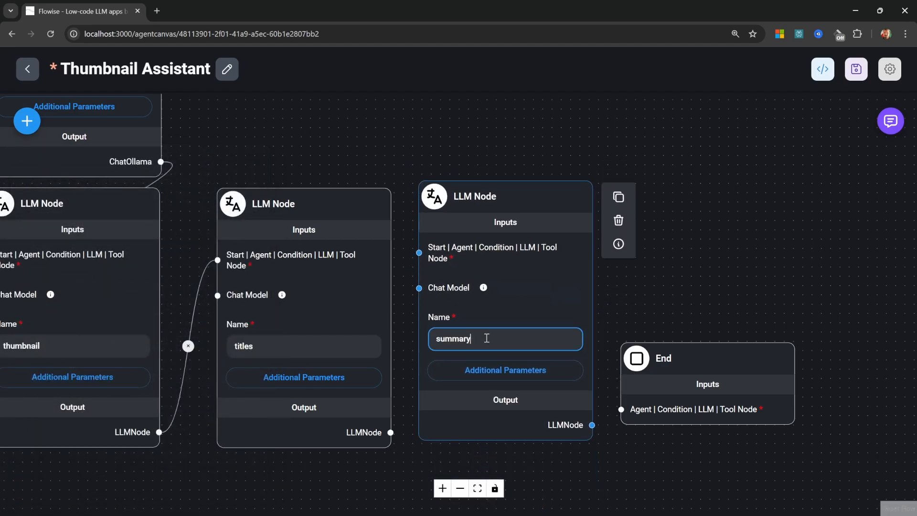
click(514, 253)
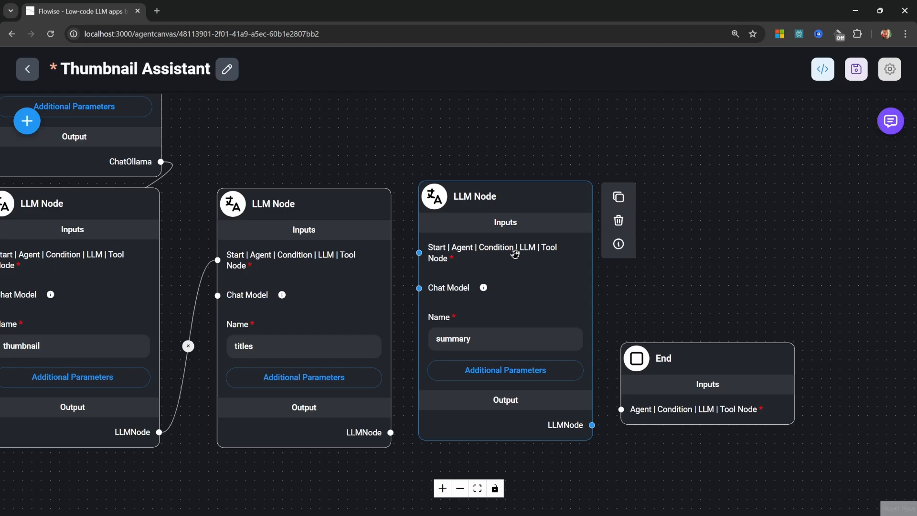
Connect the titles node's output to the summary node's first input, and the summary node's output to the End node.
click(258, 345)
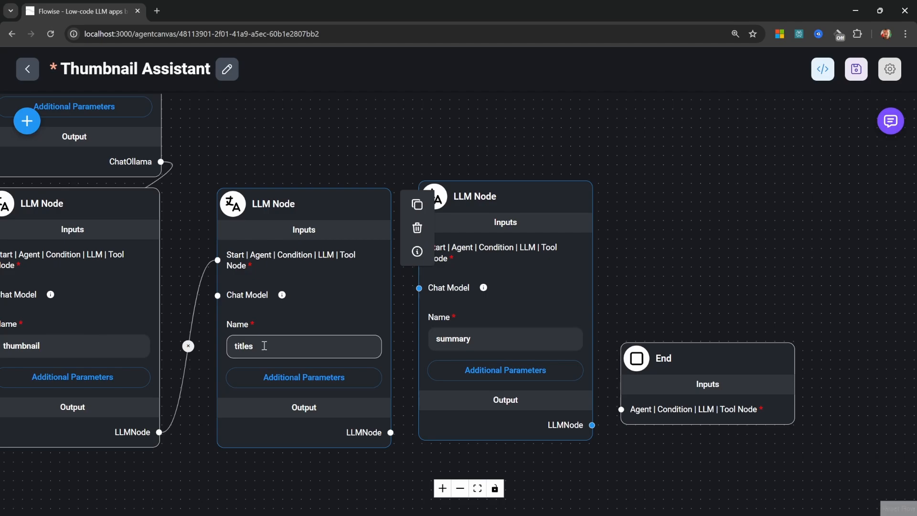
drag(390, 432, 420, 253)
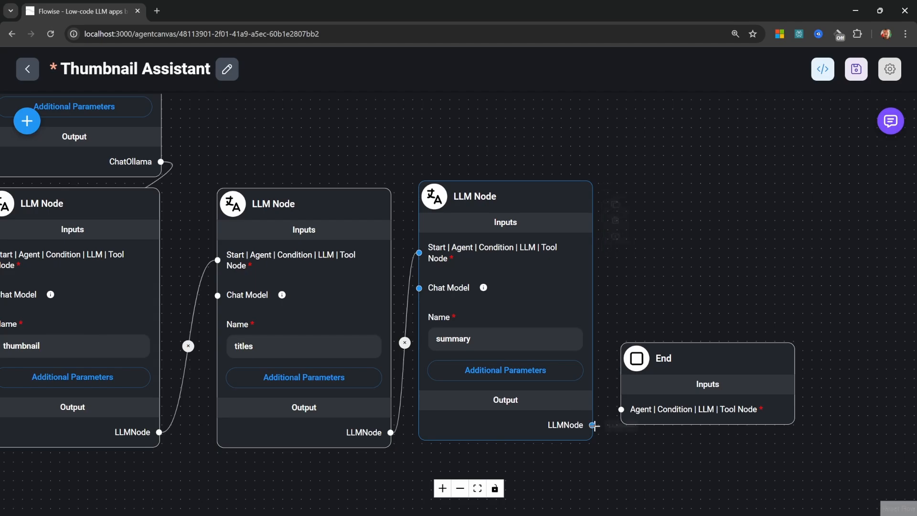
drag(593, 425, 621, 408)
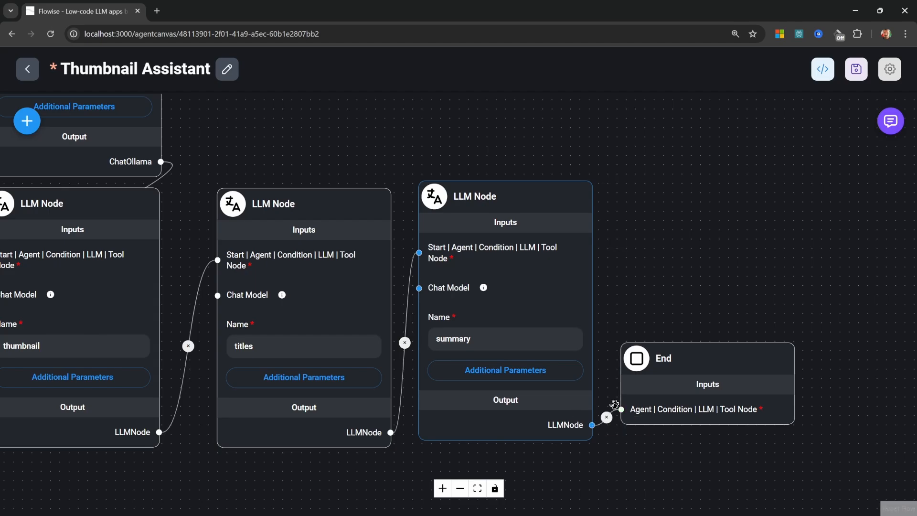
Set the summary node's system prompt to combine the thumbnail and title agents' feedback into a single response, selecting the best title to compliment the thumbnail.
click(516, 375)
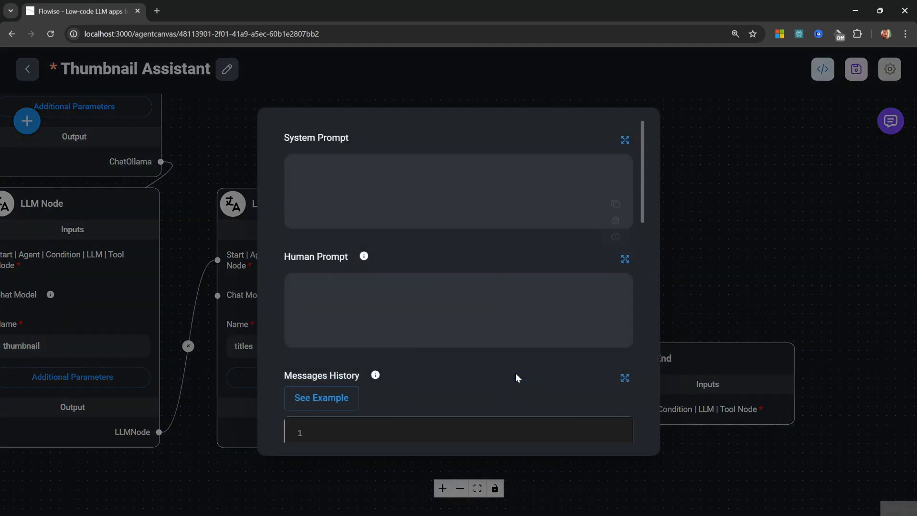
click(625, 140)
text(Take the feedback from the thumbnail agent, and the title agent, and formulate a single response.  Select the best title based on the description of the thumbnail. The title and thumbnail should compliment each other.)
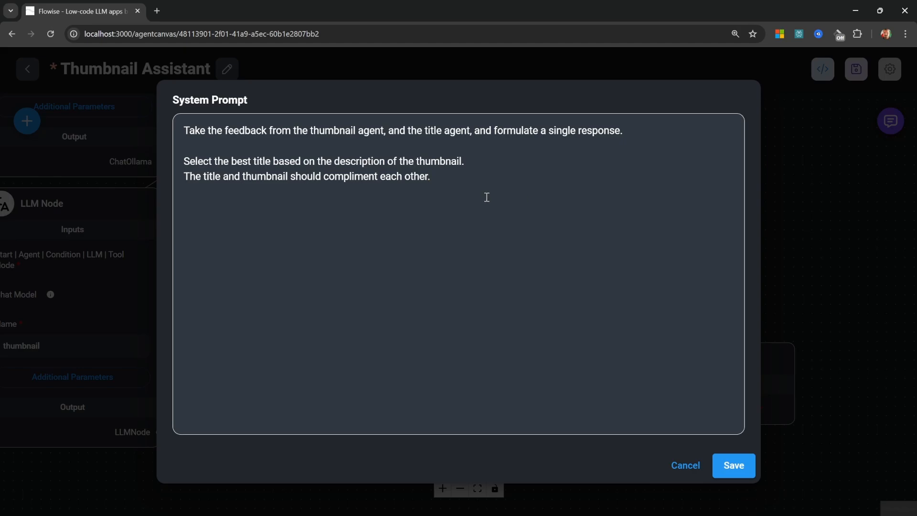
click(735, 470)
Set the summary node's human prompt to "Thumbnail description: {thumbnail}" followed by "Titles: {titles}" and save it.
click(389, 323)
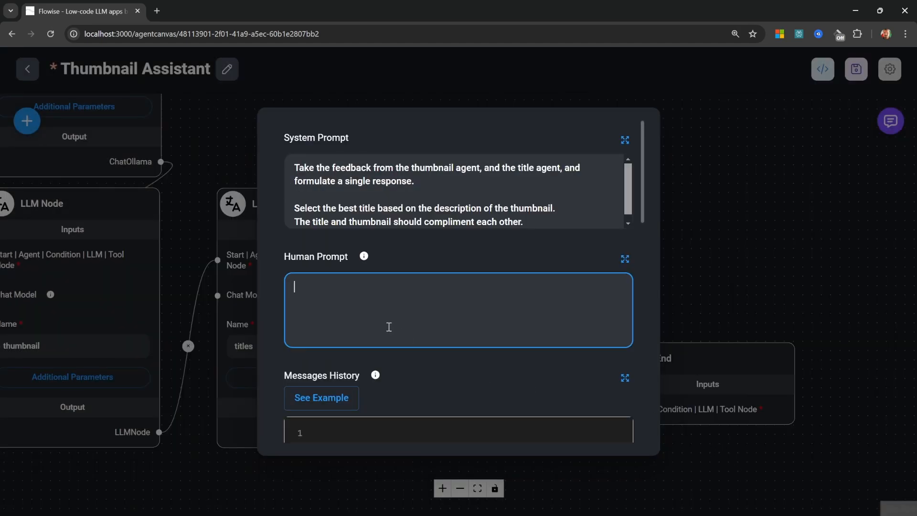
click(621, 262)
text(Thumbnail description: {thumbnail}  Titles: {titles})
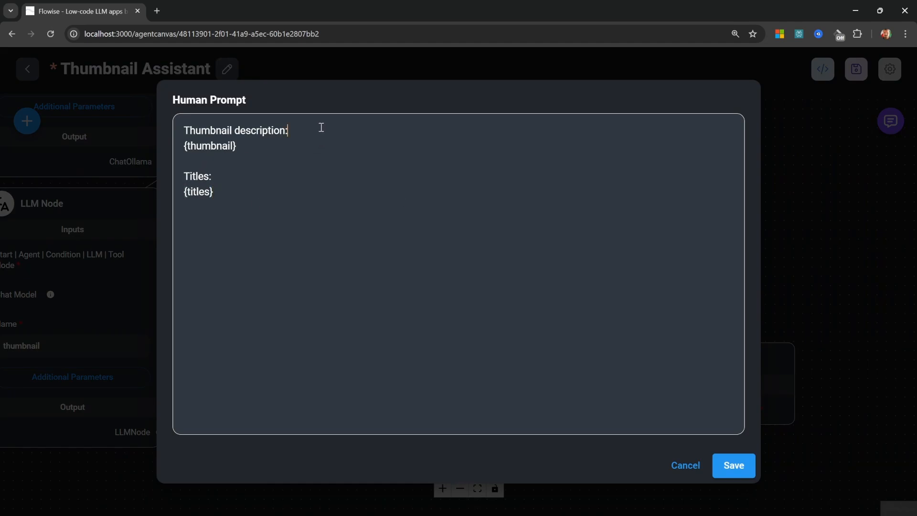
drag(250, 146, 175, 147)
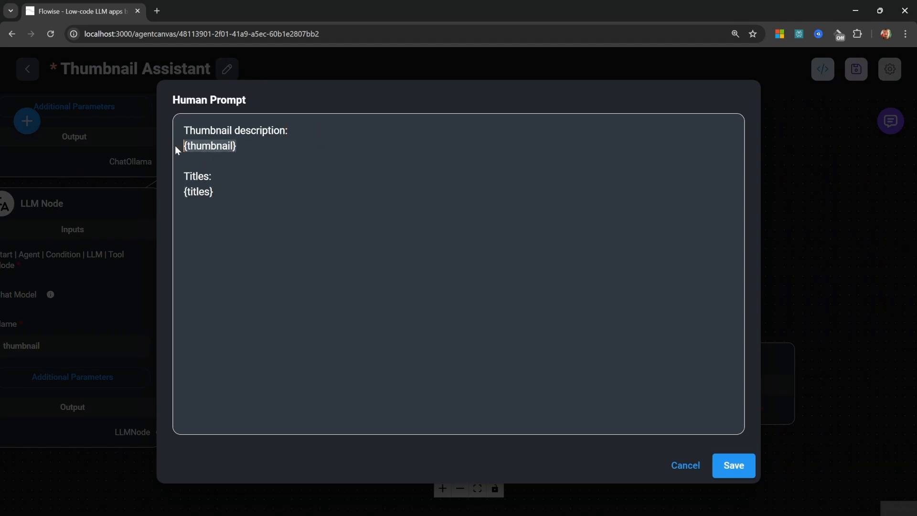
click(244, 176)
key(shift+Home)
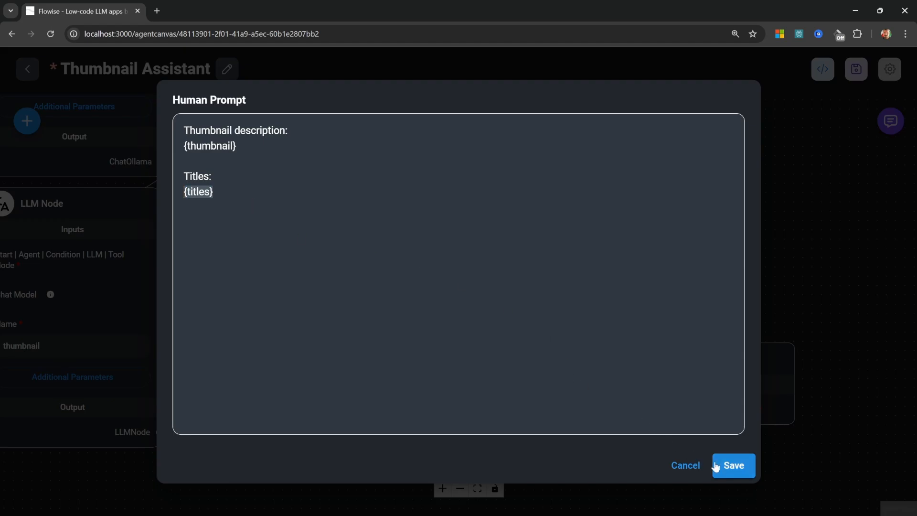
click(732, 465)
Map the summary node's thumbnail prompt value to the seqLLMNode_0 output and its titles value to the seqLLMNode_1 output, and close its parameters.
scroll(557, 374, down, 5)
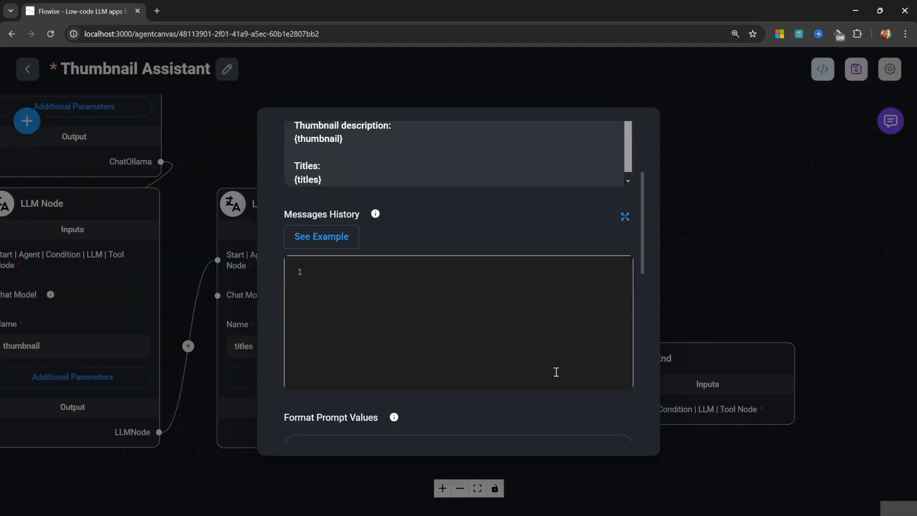
click(453, 336)
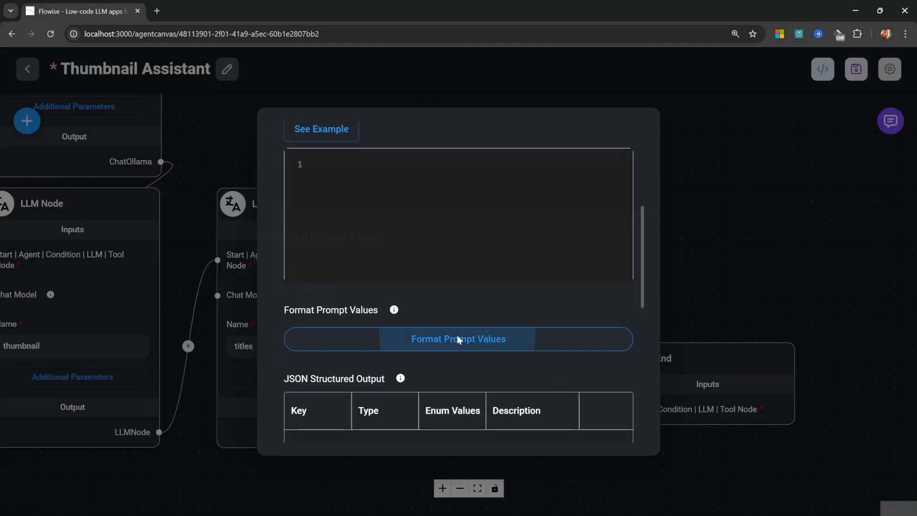
click(390, 287)
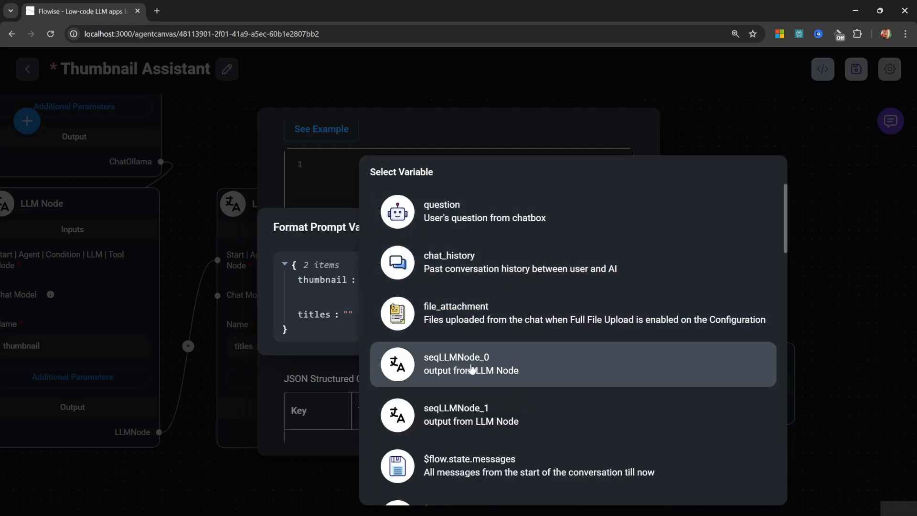
click(473, 370)
click(377, 306)
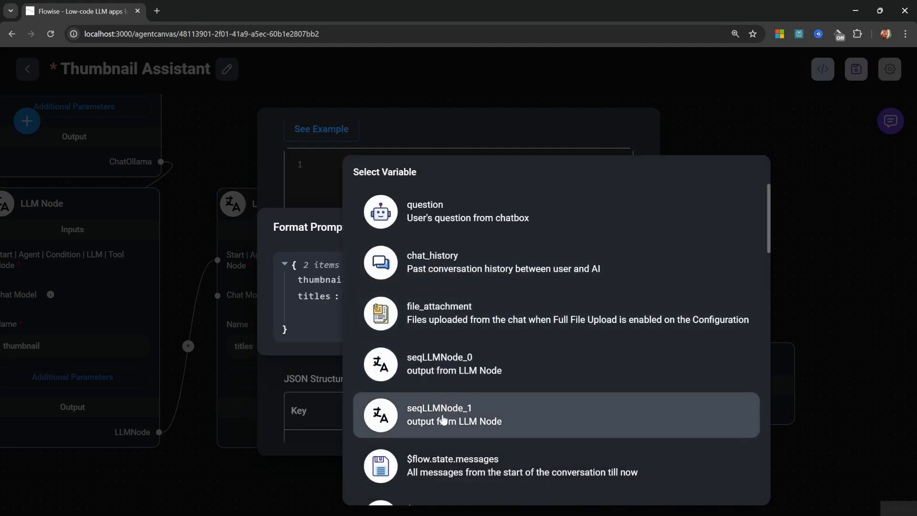
click(449, 420)
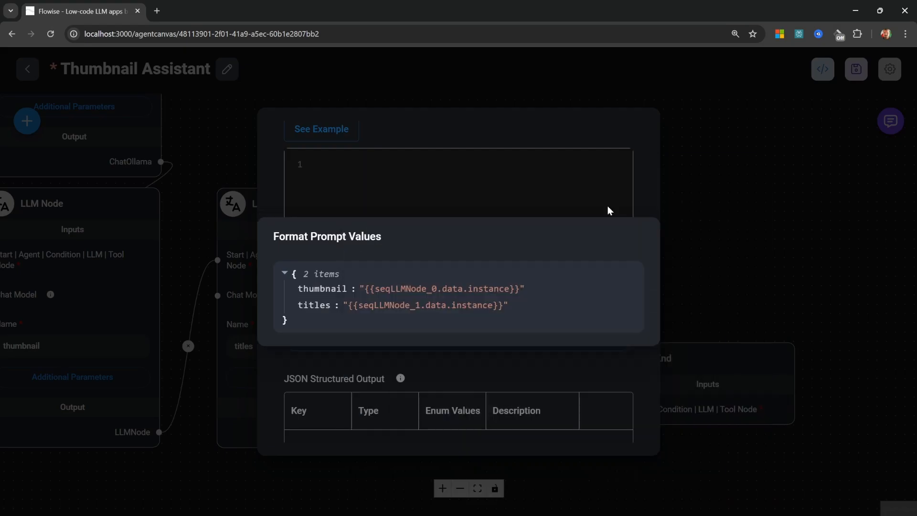
click(689, 181)
click(723, 196)
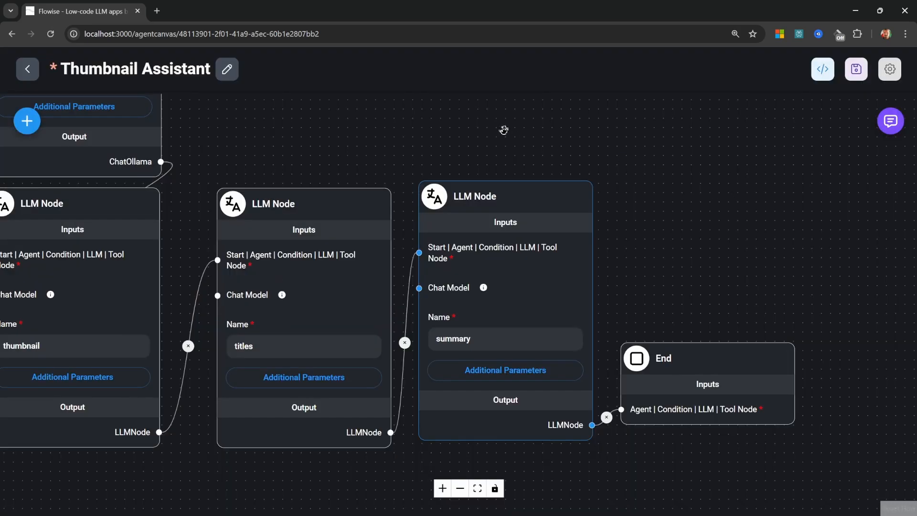
Check the node IDs of the thumbnail and titles LLM nodes in their node information.
drag(206, 152, 550, 151)
mouse_move(476, 207)
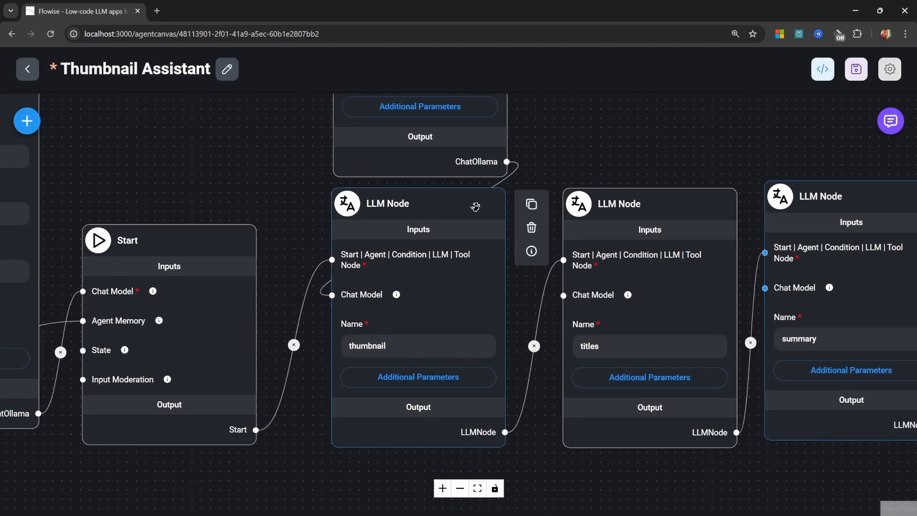
click(531, 251)
drag(227, 122, 292, 131)
click(200, 121)
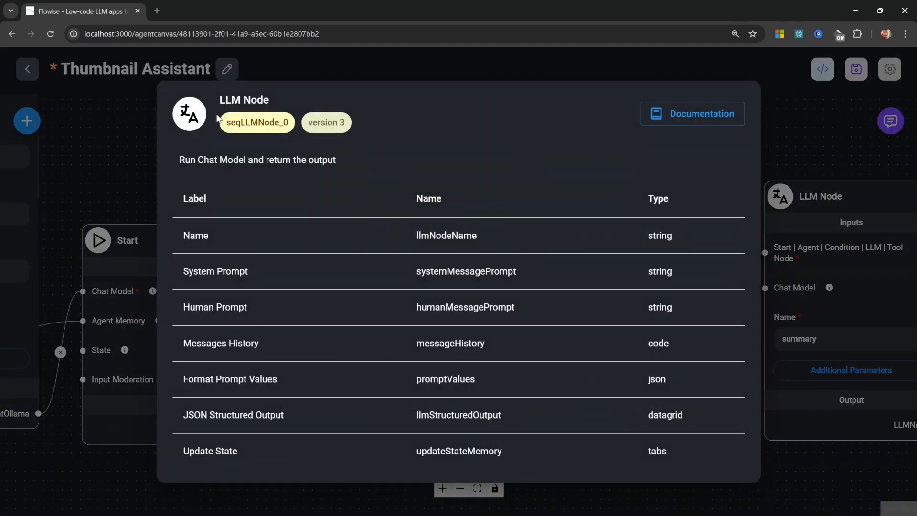
drag(227, 119, 290, 123)
click(833, 152)
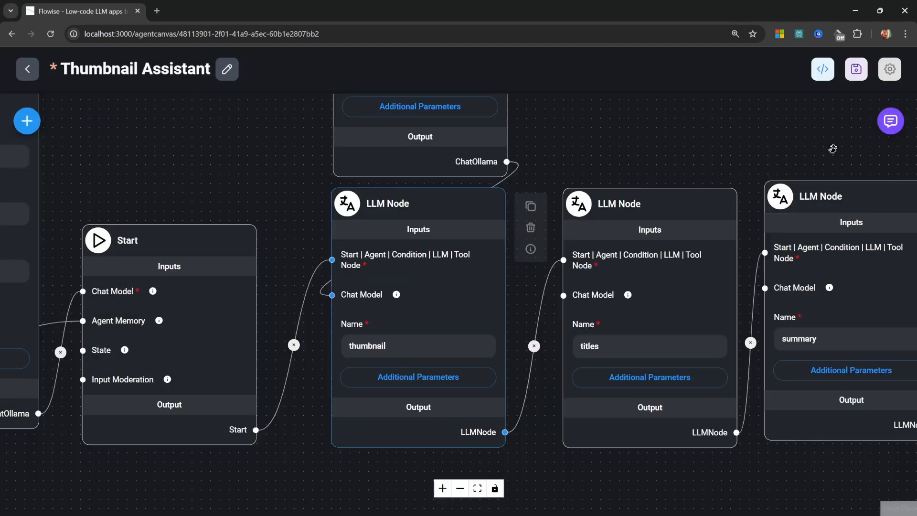
drag(833, 150, 618, 165)
click(549, 267)
drag(227, 123, 289, 123)
click(804, 223)
Save the agentflow, open its chat in expanded view and clear the previous conversation.
scroll(762, 242, down, 2)
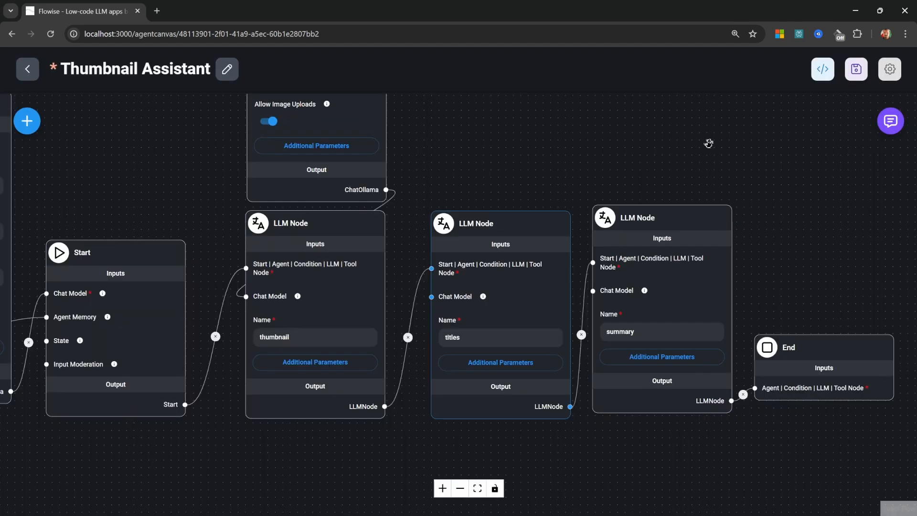
click(855, 70)
click(890, 121)
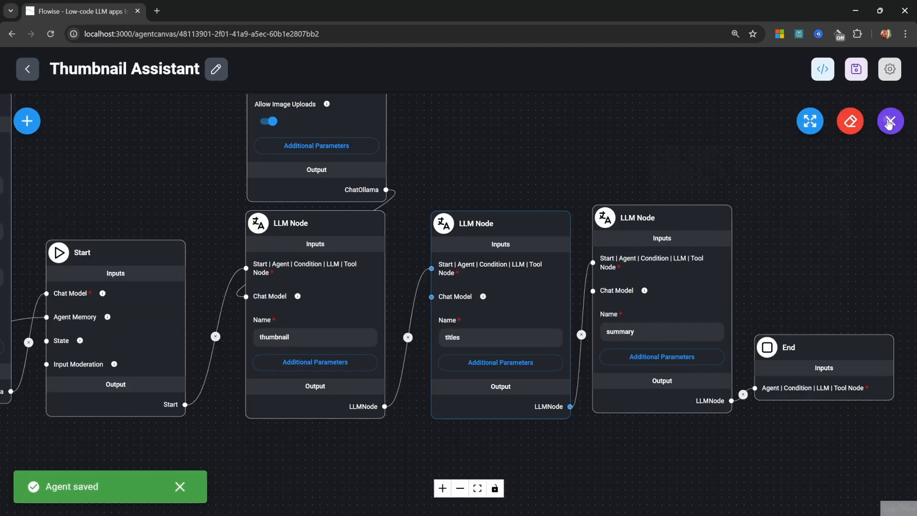
click(810, 123)
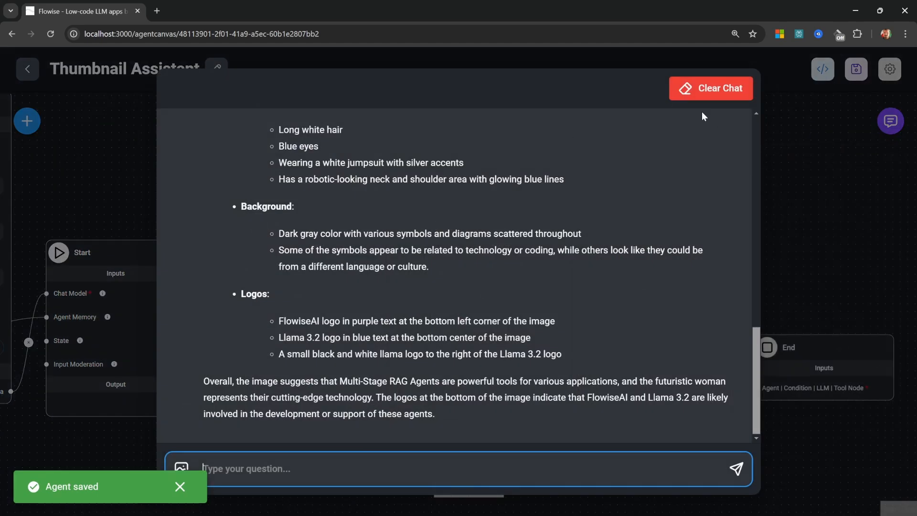
click(716, 91)
click(581, 313)
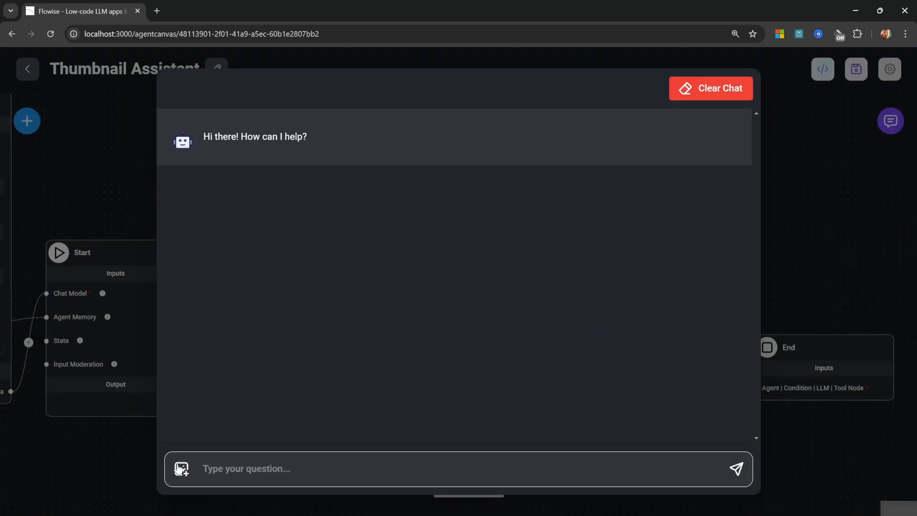
Attach the thumbnail, send "This video is a tutorial on creating multi-stage agentic agents using Ollama, Llama 3.2 and FlowiseAI." and review each agent's response.
click(356, 469)
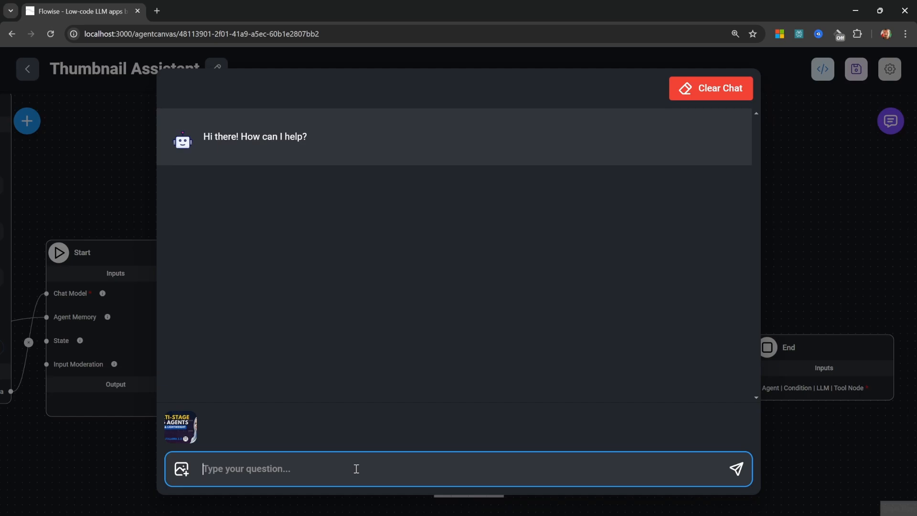
text(This video is a tutorial on creating multi-stage agentic agents using Ollama, Llama 3.2 and FlowiseAI.)
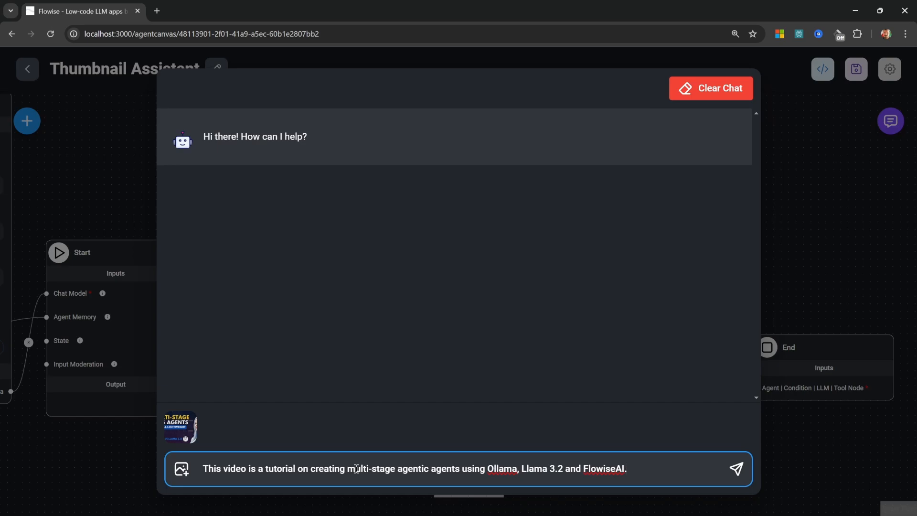
key(Return)
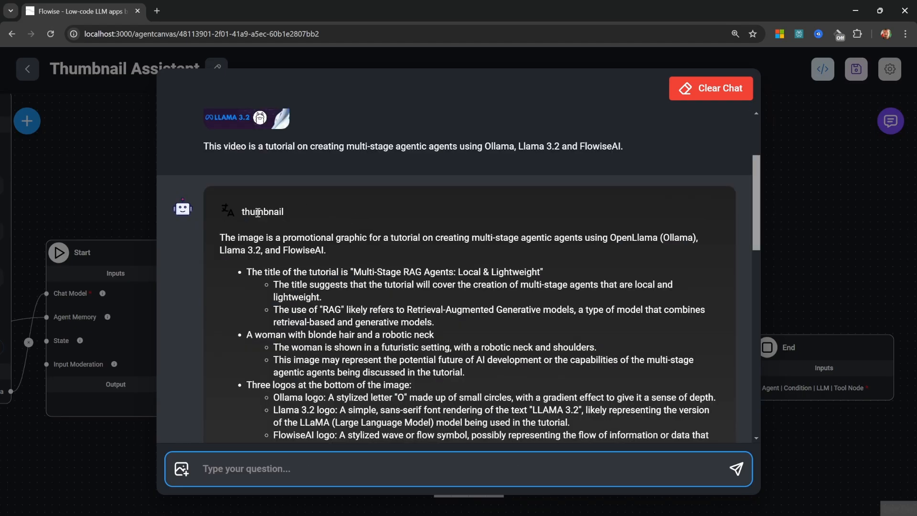
scroll(375, 290, down, 1)
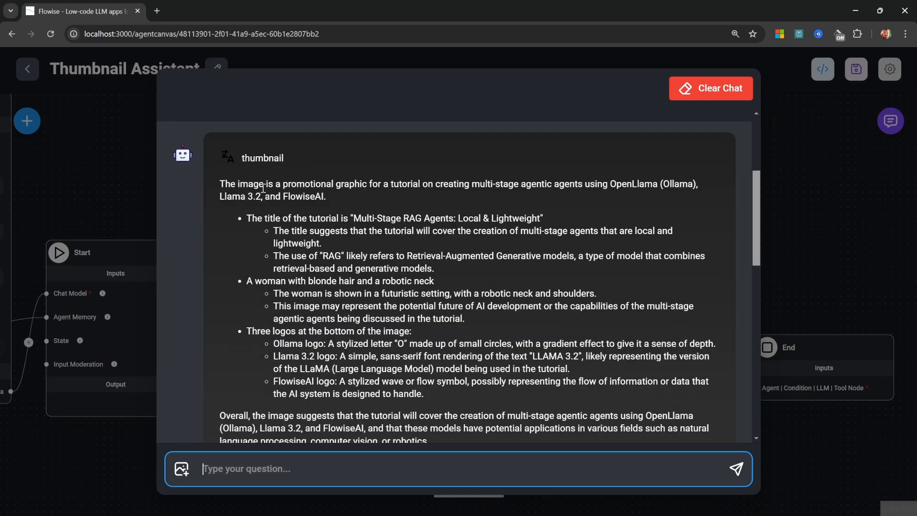
scroll(497, 380, down, 3)
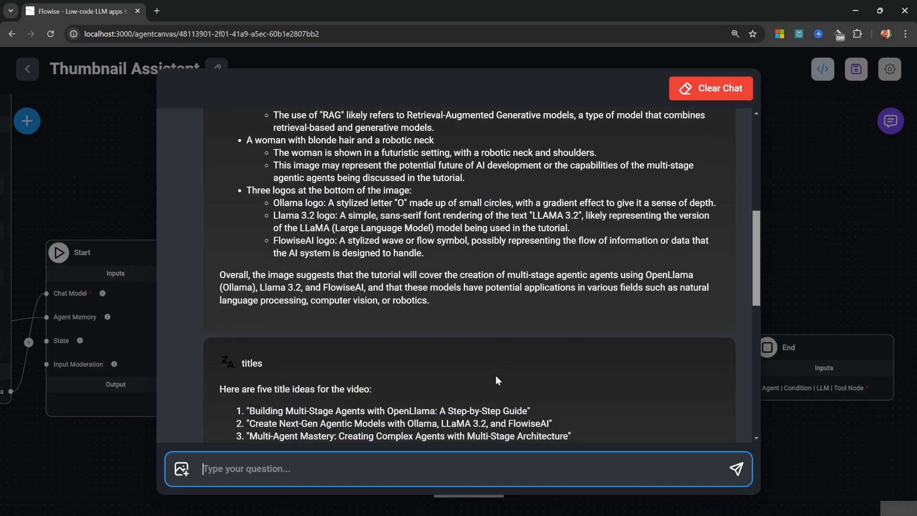
scroll(496, 380, down, 3)
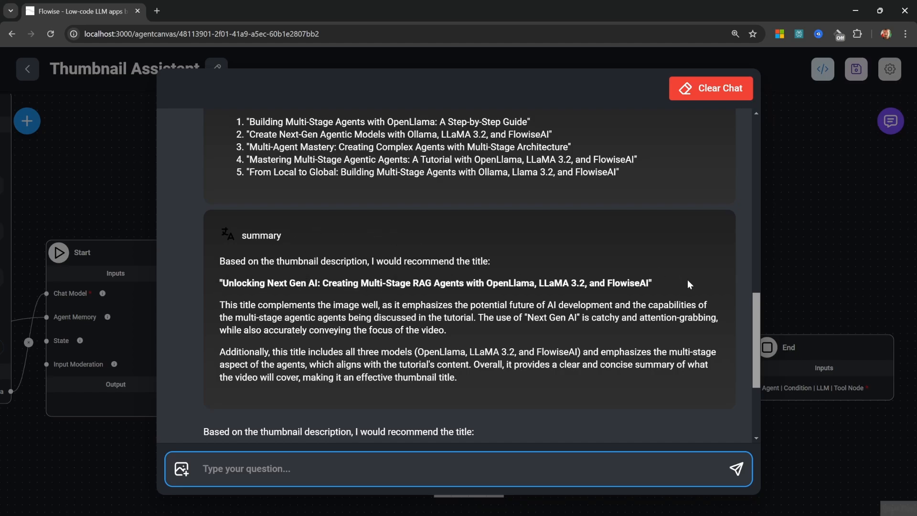
scroll(664, 315, down, 3)
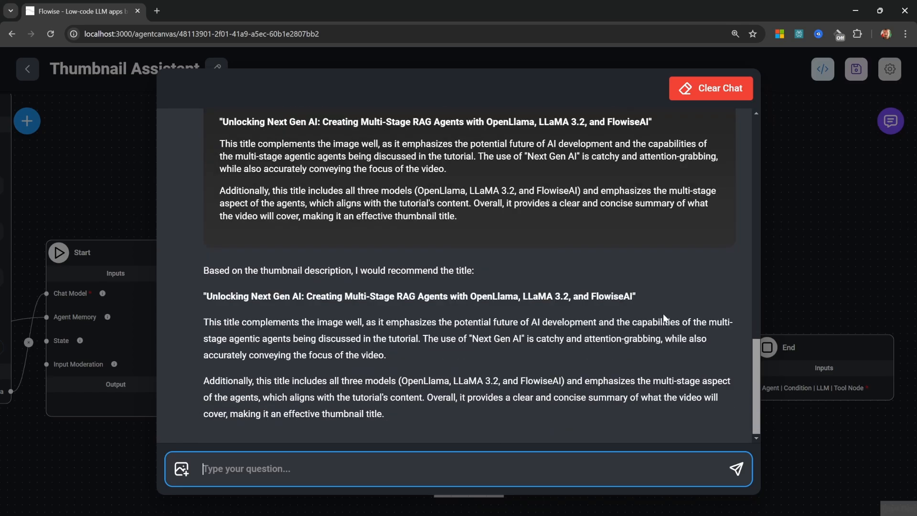